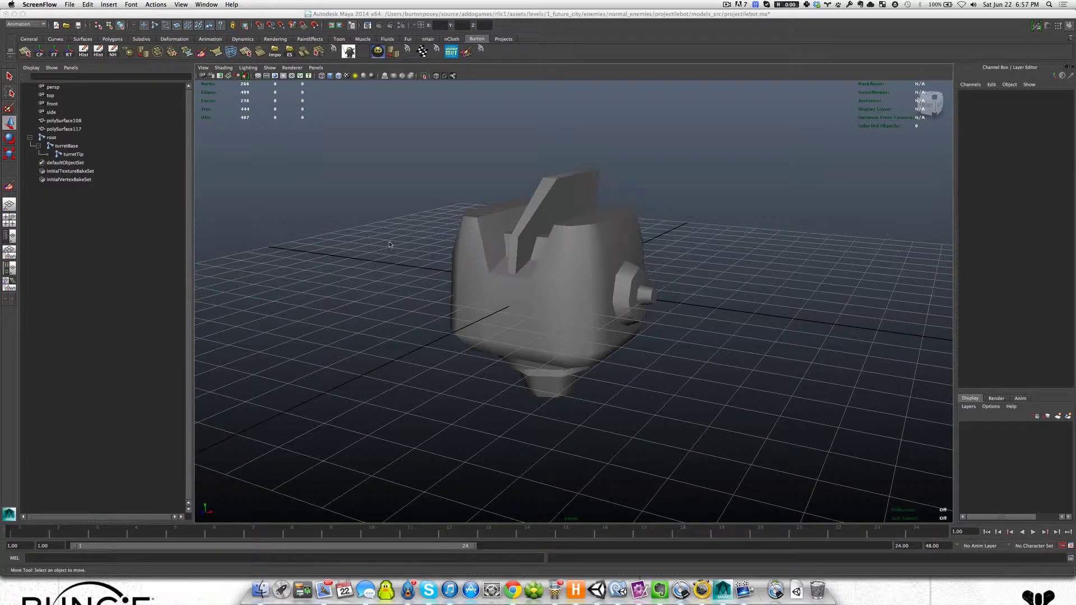
# Examine the turret robot mesh from above, from the side and up close
pyautogui.scroll(3, 500, 261)
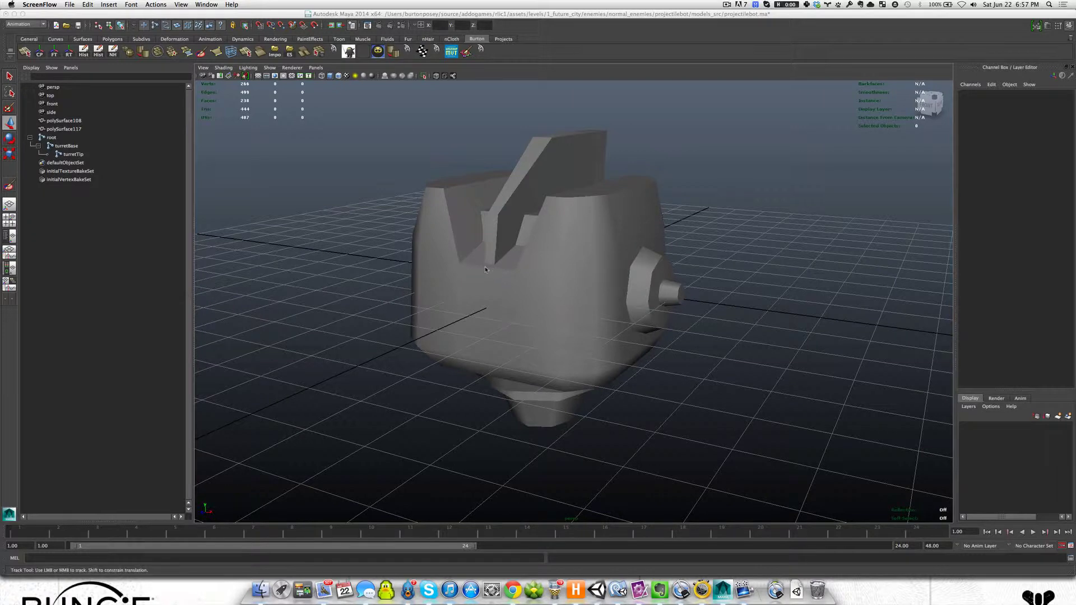
pyautogui.scroll(-3, 465, 261)
pyautogui.keyDown('alt'); pyautogui.moveTo(476, 289); pyautogui.dragTo(480, 260); pyautogui.keyUp('alt')
pyautogui.scroll(5, 481, 260)
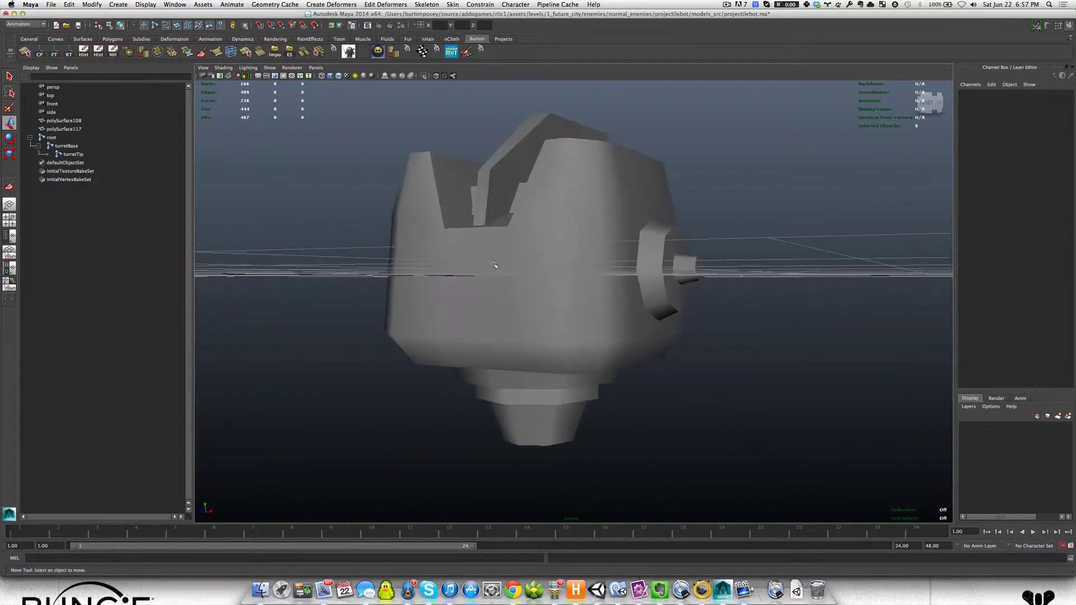
pyautogui.keyDown('alt'); pyautogui.moveTo(495, 252); pyautogui.dragTo(492, 228, button='middle'); pyautogui.keyUp('alt')
pyautogui.scroll(-3, 492, 228)
pyautogui.keyDown('alt'); pyautogui.moveTo(492, 230); pyautogui.dragTo(498, 272); pyautogui.keyUp('alt')
# Turn on X-Ray Joints shading and enable the display of joints in the perspective view
pyautogui.click(222, 68)
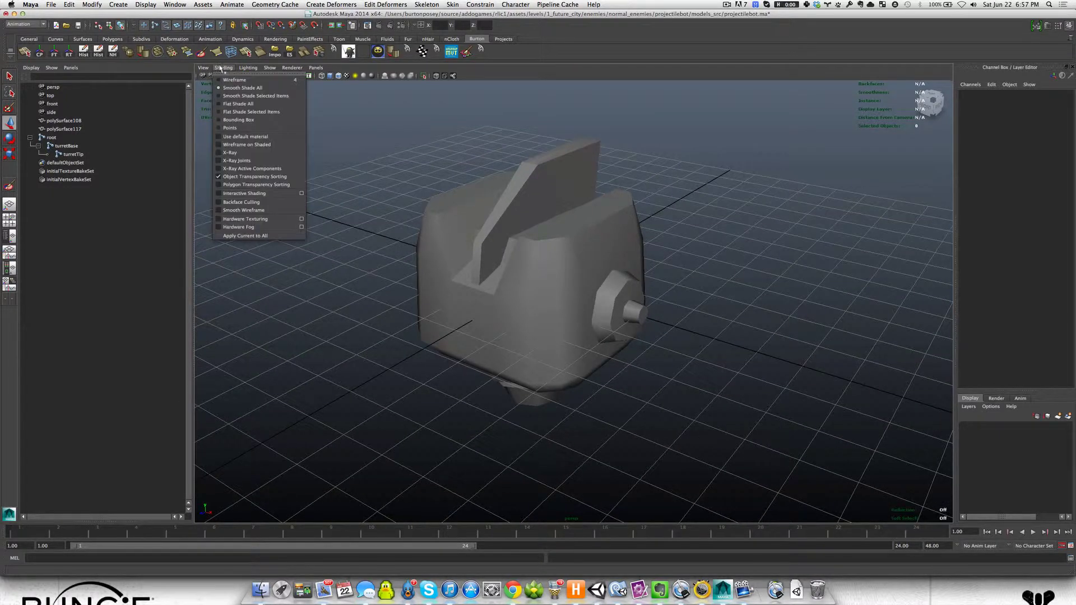
pyautogui.click(246, 161)
pyautogui.keyDown('alt'); pyautogui.moveTo(521, 288); pyautogui.dragTo(400, 163); pyautogui.keyUp('alt')
pyautogui.click(269, 68)
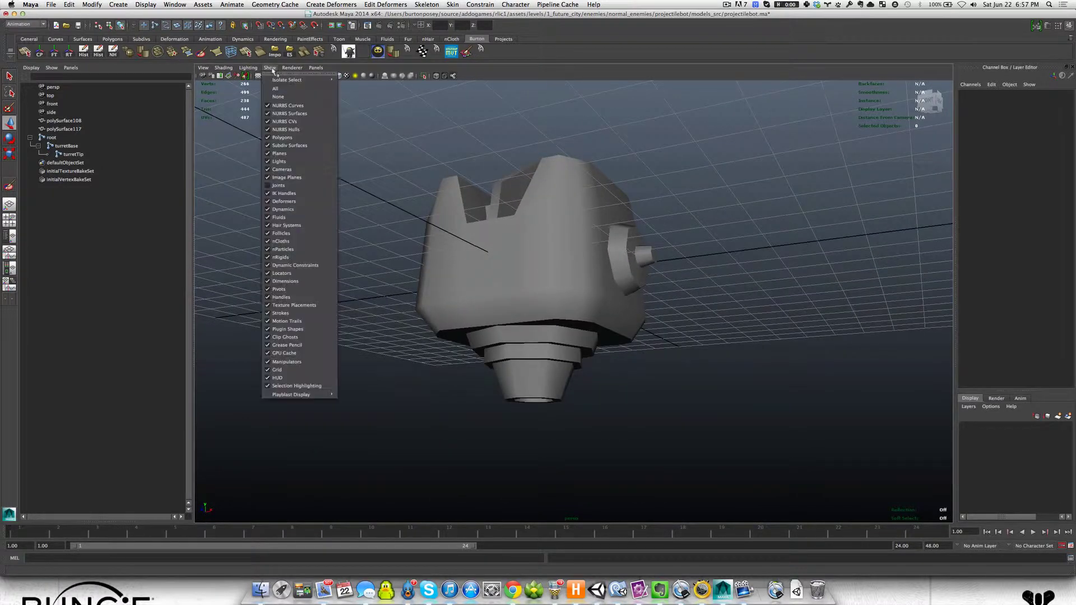
pyautogui.click(278, 186)
pyautogui.keyDown('alt'); pyautogui.moveTo(428, 291); pyautogui.dragTo(461, 328); pyautogui.keyUp('alt')
pyautogui.keyDown('alt'); pyautogui.moveTo(461, 328); pyautogui.dragTo(494, 317, button='right'); pyautogui.keyUp('alt')
pyautogui.keyDown('alt'); pyautogui.moveTo(494, 317); pyautogui.dragTo(502, 317); pyautogui.keyUp('alt')
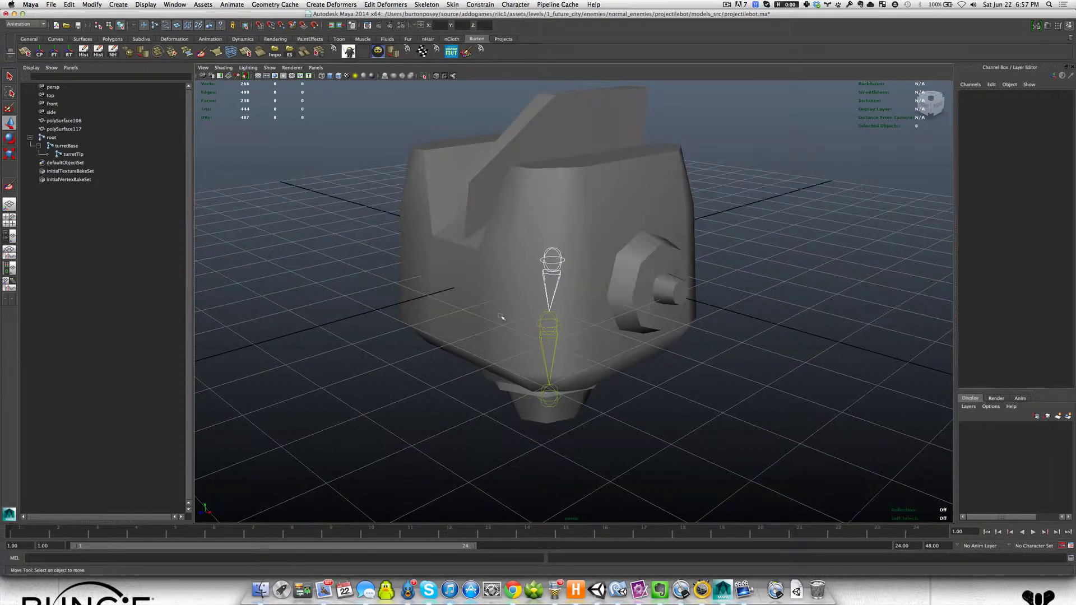
# Try moving the polySurface117 mesh about 3.09 units along Z independently of its joints, and undo the move
pyautogui.click(547, 260)
pyautogui.moveTo(532, 266); pyautogui.dragTo(397, 301, button='middle')
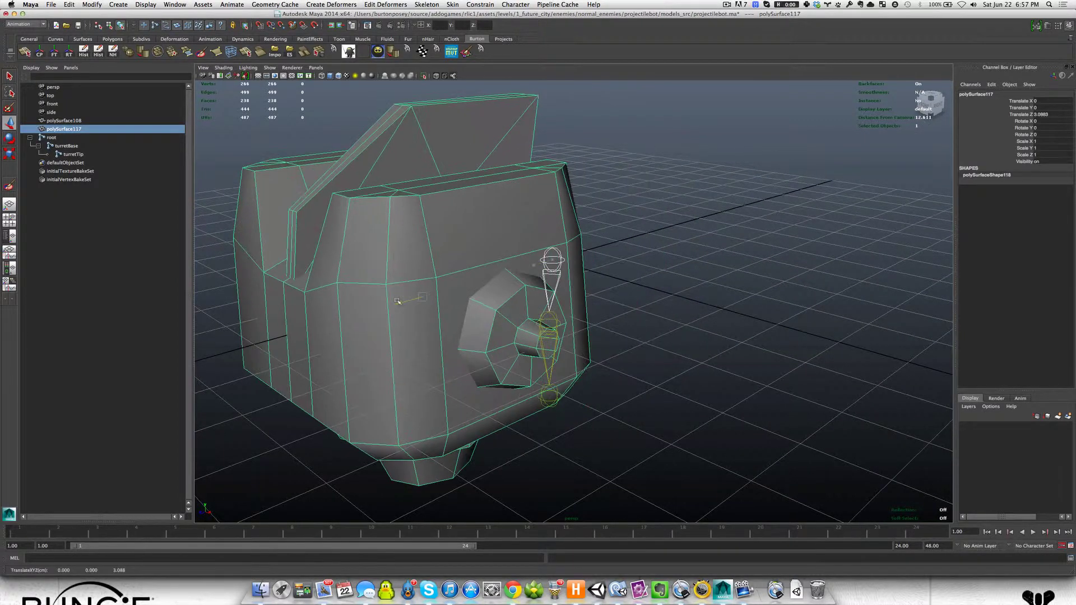
pyautogui.hotkey('ctrl', 'z')
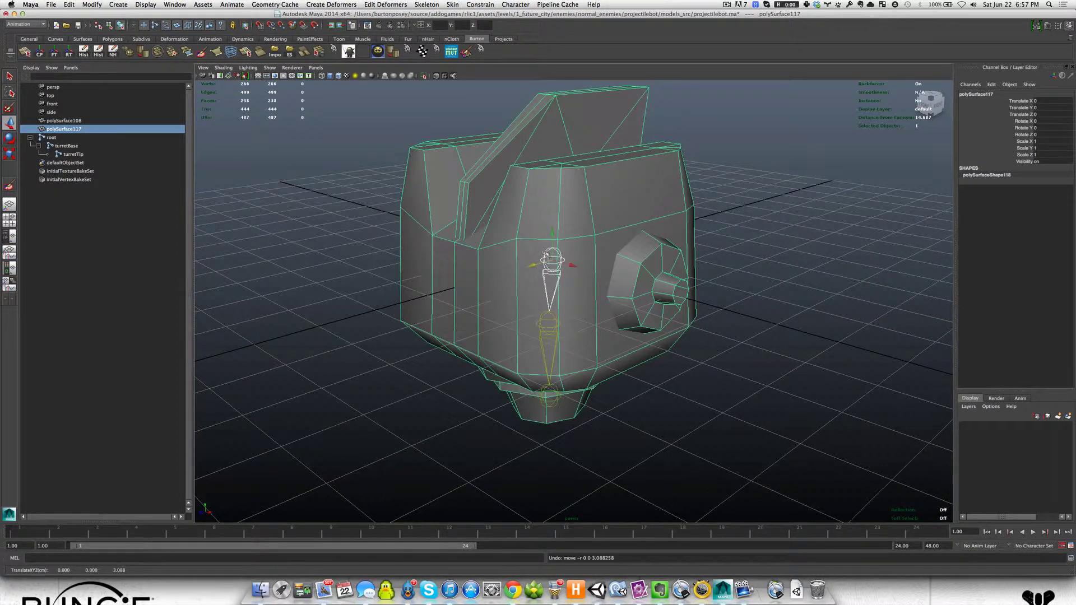
pyautogui.hotkey('shift', 'z')
pyautogui.hotkey('ctrl', 'z')
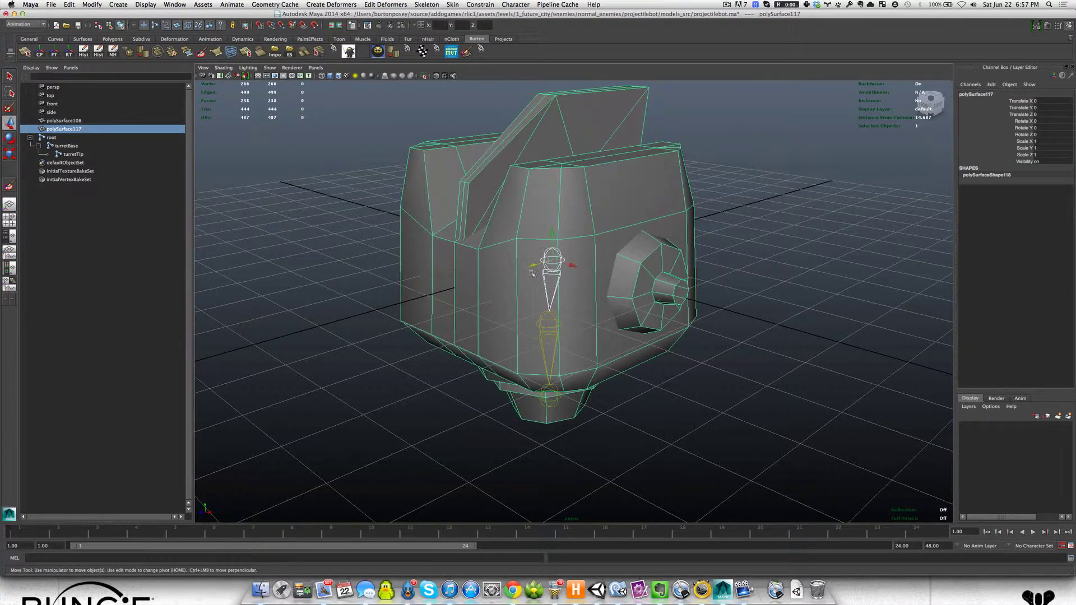
pyautogui.moveTo(533, 270); pyautogui.dragTo(403, 280, button='middle')
pyautogui.hotkey('ctrl', 'z')
# Try moving the root joint about -0.41 units along Z, and undo the move
pyautogui.click(553, 259)
pyautogui.moveTo(533, 264); pyautogui.dragTo(614, 395)
pyautogui.press('super+z')
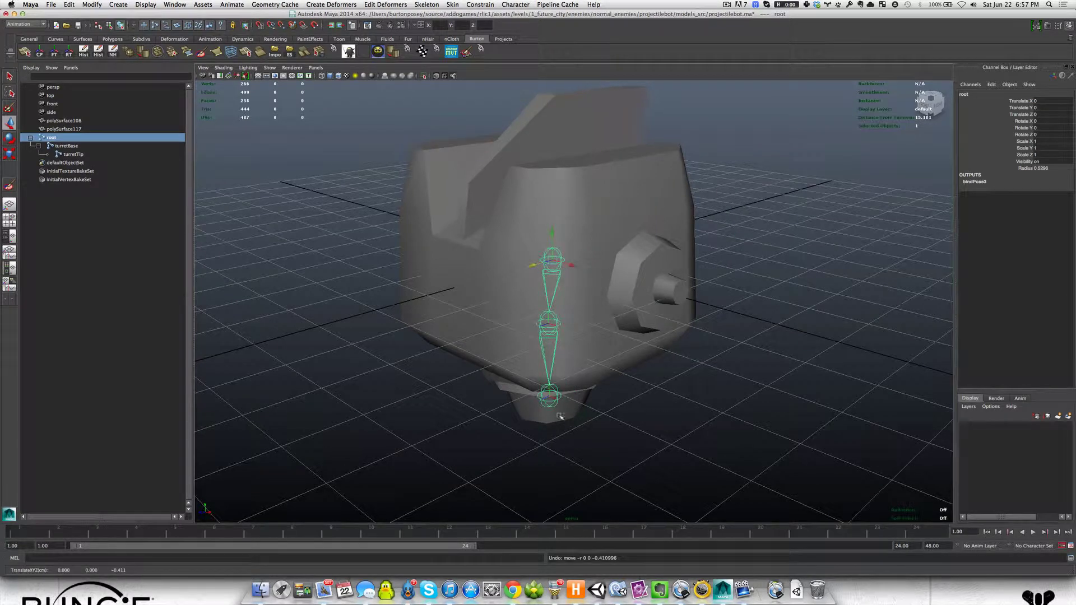
# Select all faces of the turret tip's shell on the underside of the robot mesh
pyautogui.keyDown('alt'); pyautogui.moveTo(560, 416); pyautogui.dragTo(411, 353); pyautogui.keyUp('alt')
pyautogui.click(420, 388)
pyautogui.keyDown('alt'); pyautogui.moveTo(421, 410); pyautogui.dragTo(517, 372); pyautogui.keyUp('alt')
pyautogui.scroll(-6, 518, 371)
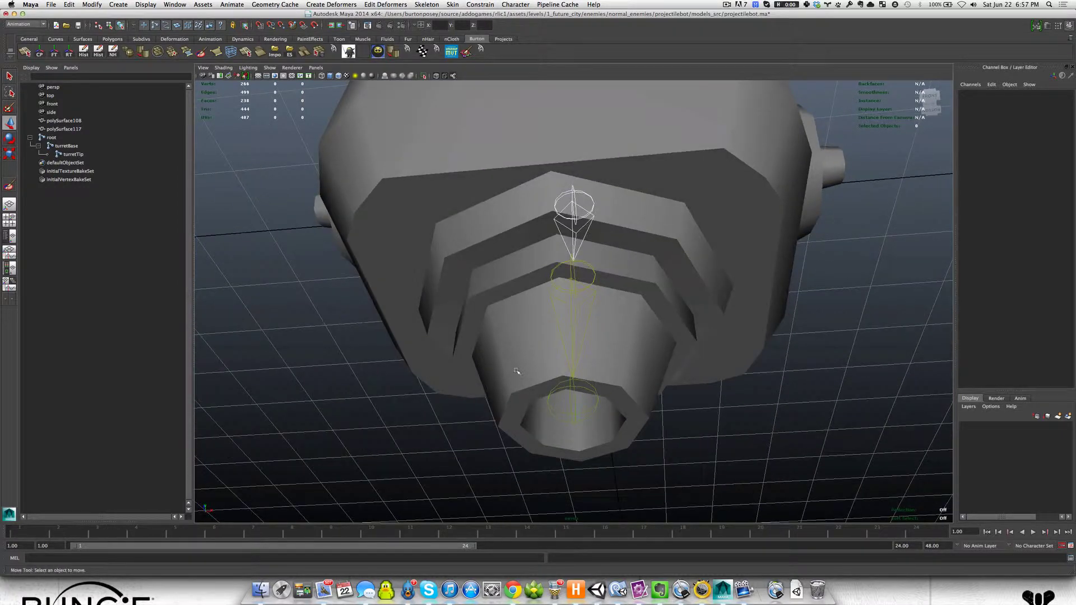
pyautogui.click(543, 357)
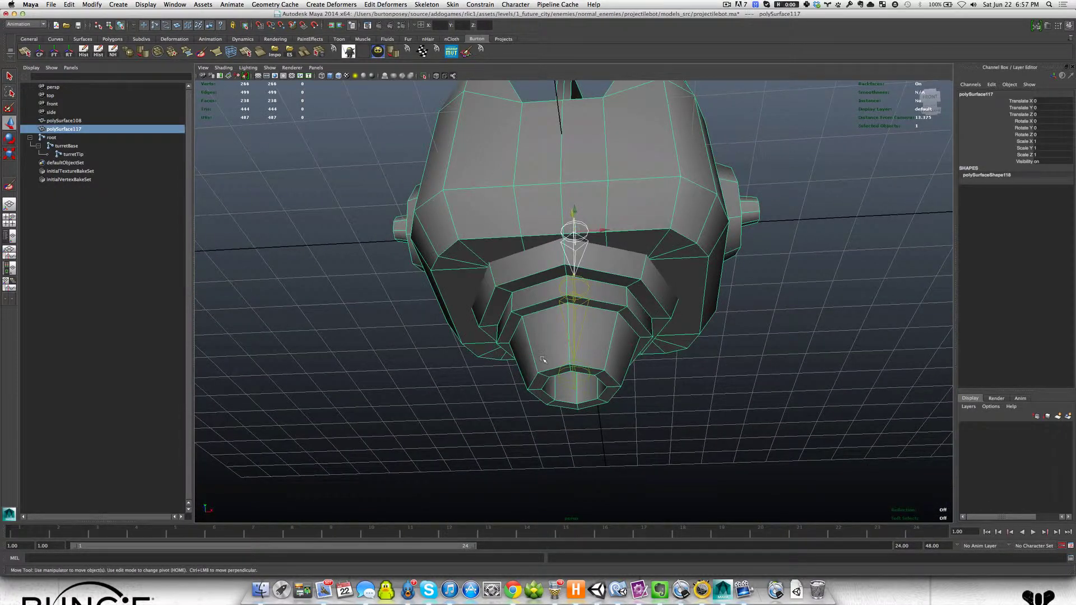
pyautogui.moveTo(543, 359); pyautogui.dragTo(543, 379, button='right')
pyautogui.doubleClick(544, 359)
pyautogui.keyDown('alt'); pyautogui.moveTo(545, 359); pyautogui.dragTo(569, 368); pyautogui.keyUp('alt')
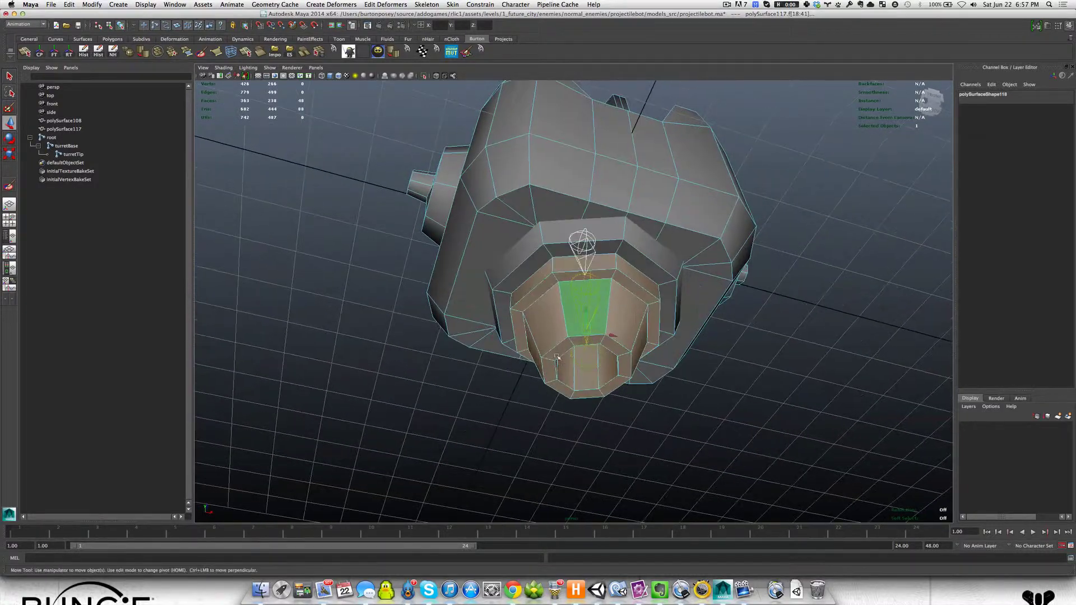
# Switch the mesh to edge selection and pick edges around the ring above the turret tip
pyautogui.keyDown('alt'); pyautogui.moveTo(546, 292); pyautogui.dragTo(563, 320); pyautogui.keyUp('alt')
pyautogui.moveTo(516, 333); pyautogui.dragTo(516, 306, button='right')
pyautogui.click(515, 294)
pyautogui.click(547, 283)
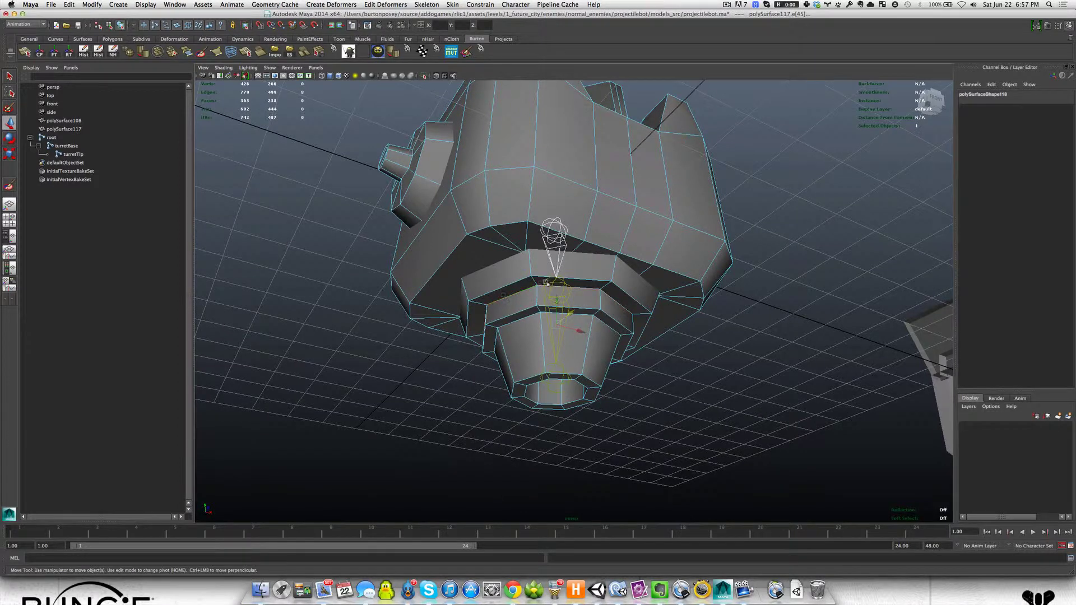
pyautogui.keyDown('shift'); pyautogui.rightClick(520, 293); pyautogui.keyUp('shift')
pyautogui.keyDown('alt'); pyautogui.moveTo(529, 336); pyautogui.dragTo(522, 310); pyautogui.keyUp('alt')
# Reselect the turret tip's shell faces, try moving them down about 2.3 units along Y, and undo the move
pyautogui.moveTo(521, 355); pyautogui.dragTo(522, 374, button='right')
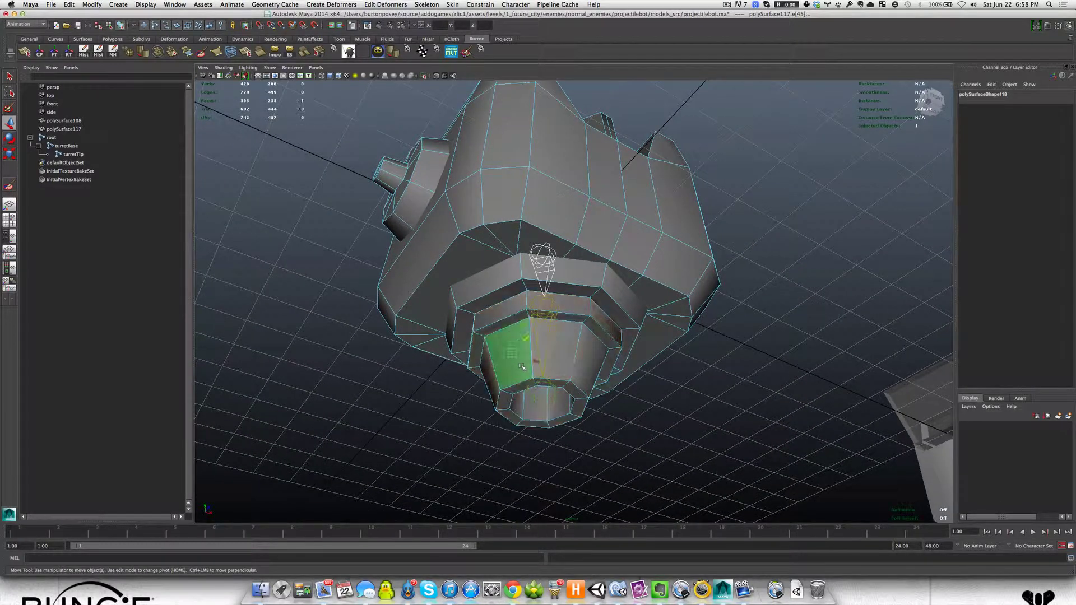
pyautogui.doubleClick(521, 365)
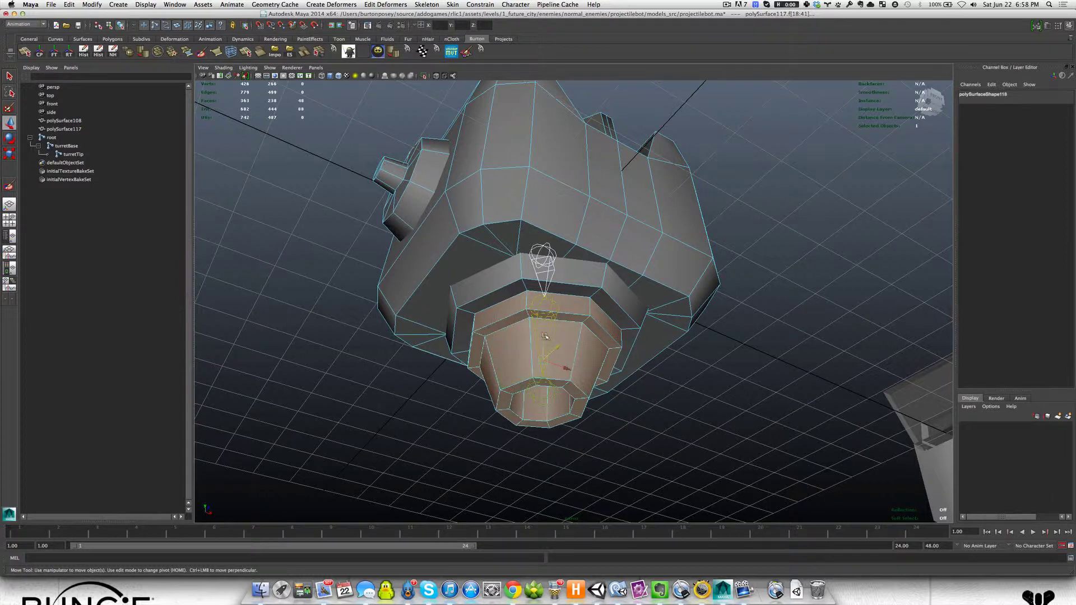
pyautogui.moveTo(544, 338); pyautogui.dragTo(541, 427)
pyautogui.press('z')
pyautogui.press('z')
pyautogui.press('z')
pyautogui.press('z')
pyautogui.press('z')
pyautogui.press('z')
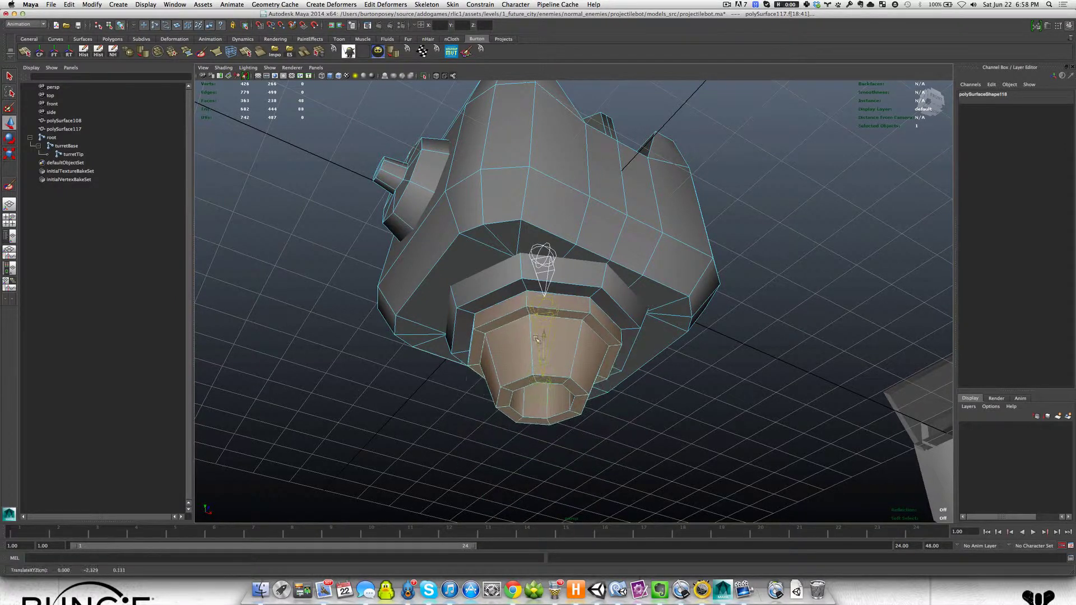
# Examine the turret tip's shell, the surrounding rings and the joints inside them from several angles
pyautogui.scroll(3, 531, 342)
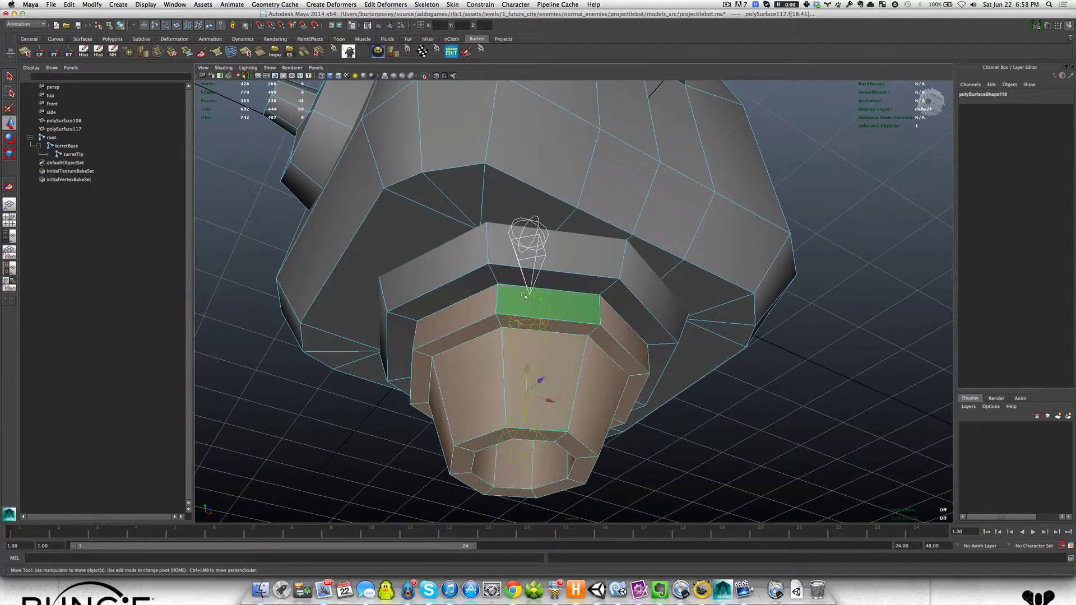
pyautogui.scroll(3, 522, 311)
pyautogui.keyDown('alt'); pyautogui.moveTo(522, 309); pyautogui.dragTo(521, 325); pyautogui.keyUp('alt')
pyautogui.scroll(-5, 521, 325)
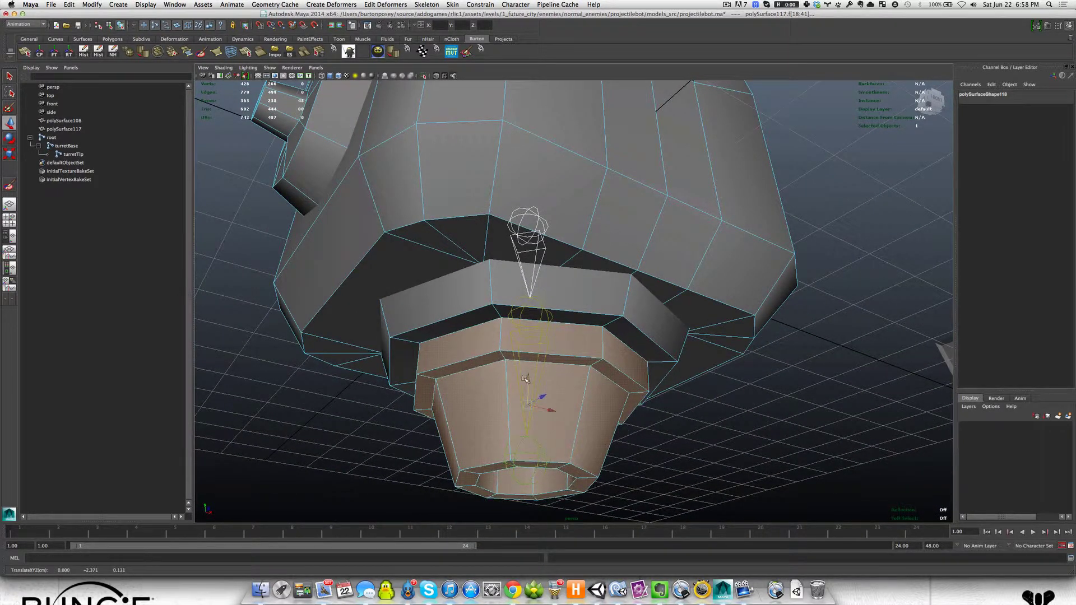
pyautogui.keyDown('alt'); pyautogui.moveTo(527, 381); pyautogui.dragTo(522, 434); pyautogui.keyUp('alt')
pyautogui.keyDown('alt'); pyautogui.moveTo(549, 391); pyautogui.dragTo(553, 326); pyautogui.keyUp('alt')
pyautogui.scroll(5, 537, 336)
pyautogui.press('r')
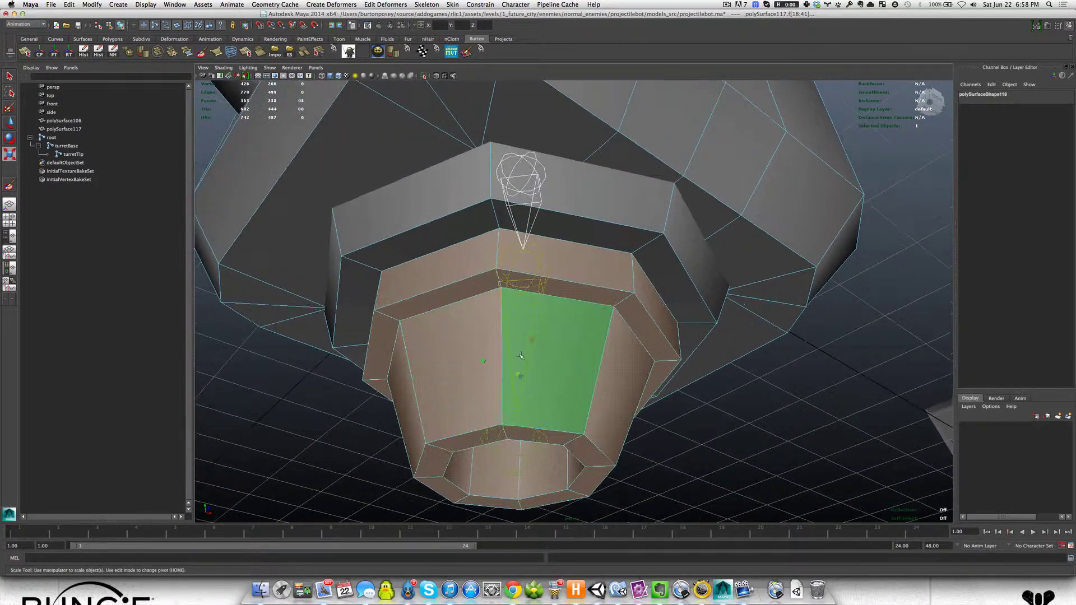
pyautogui.keyDown('alt'); pyautogui.moveTo(521, 363); pyautogui.dragTo(559, 415); pyautogui.keyUp('alt')
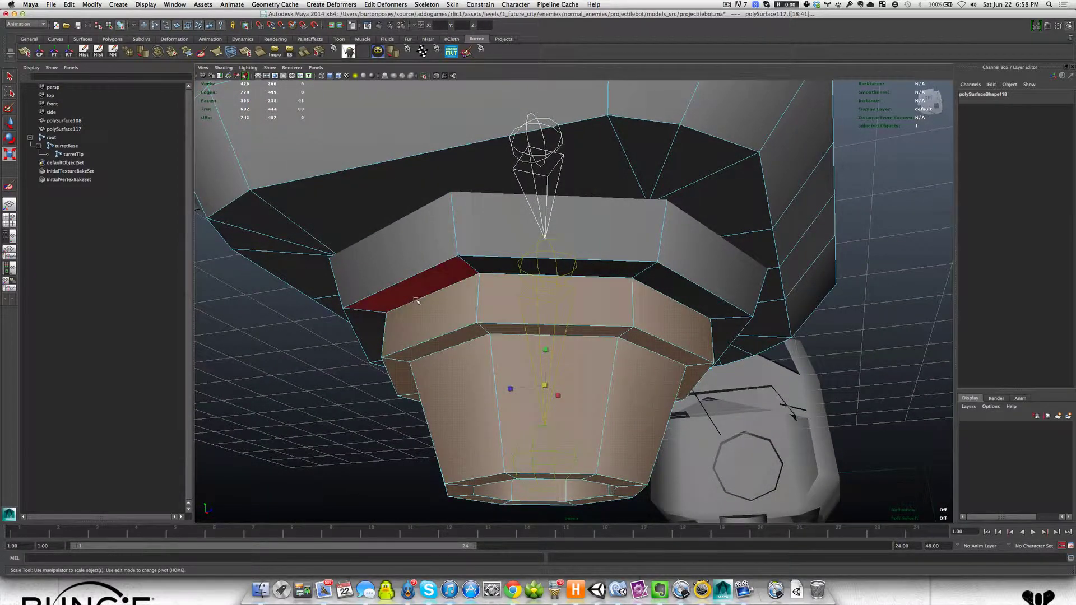
pyautogui.keyDown('alt'); pyautogui.moveTo(644, 339); pyautogui.dragTo(612, 361, button='right'); pyautogui.keyUp('alt')
pyautogui.keyDown('alt'); pyautogui.moveTo(612, 361); pyautogui.dragTo(529, 381); pyautogui.keyUp('alt')
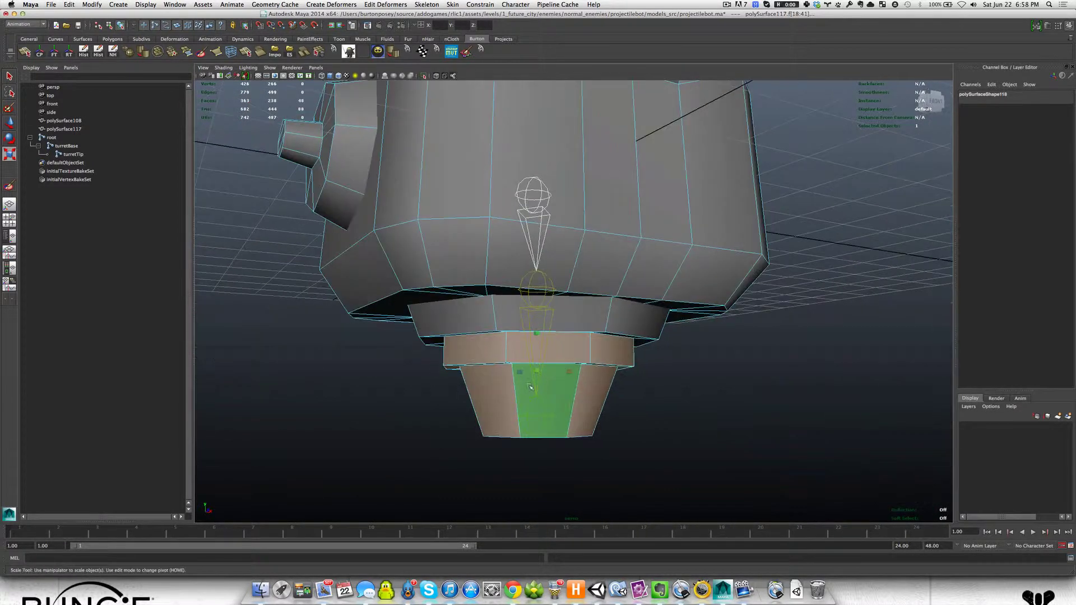
# Return the mesh to object mode and select the root joint with the Move tool
pyautogui.moveTo(521, 392); pyautogui.dragTo(538, 387, button='right')
pyautogui.keyDown('alt'); pyautogui.moveTo(463, 407); pyautogui.dragTo(516, 372); pyautogui.keyUp('alt')
pyautogui.scroll(-4, 501, 399)
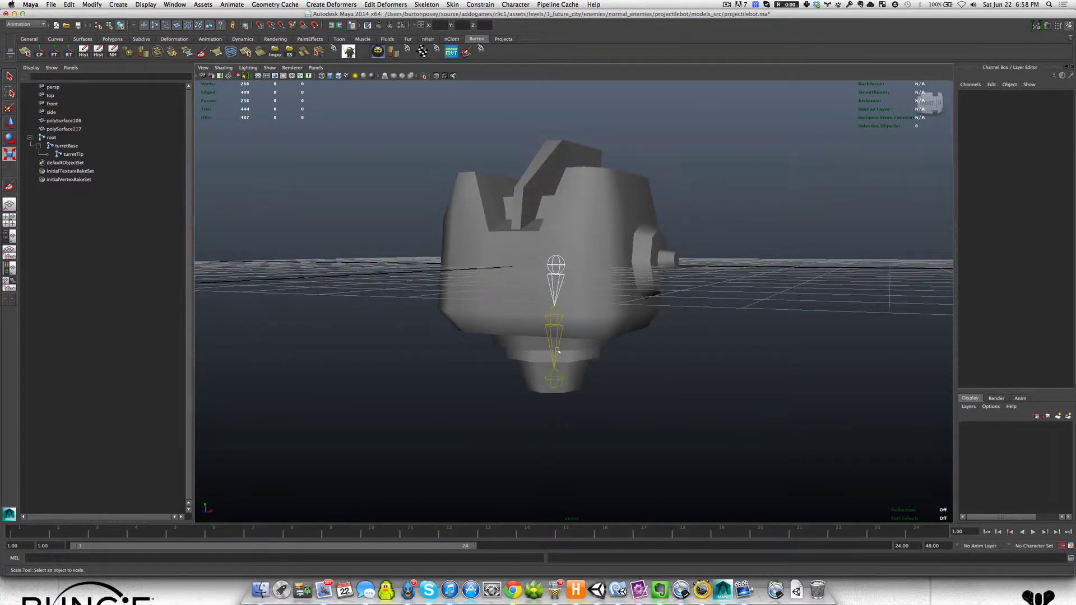
pyautogui.keyDown('alt'); pyautogui.moveTo(535, 307); pyautogui.dragTo(527, 314); pyautogui.keyUp('alt')
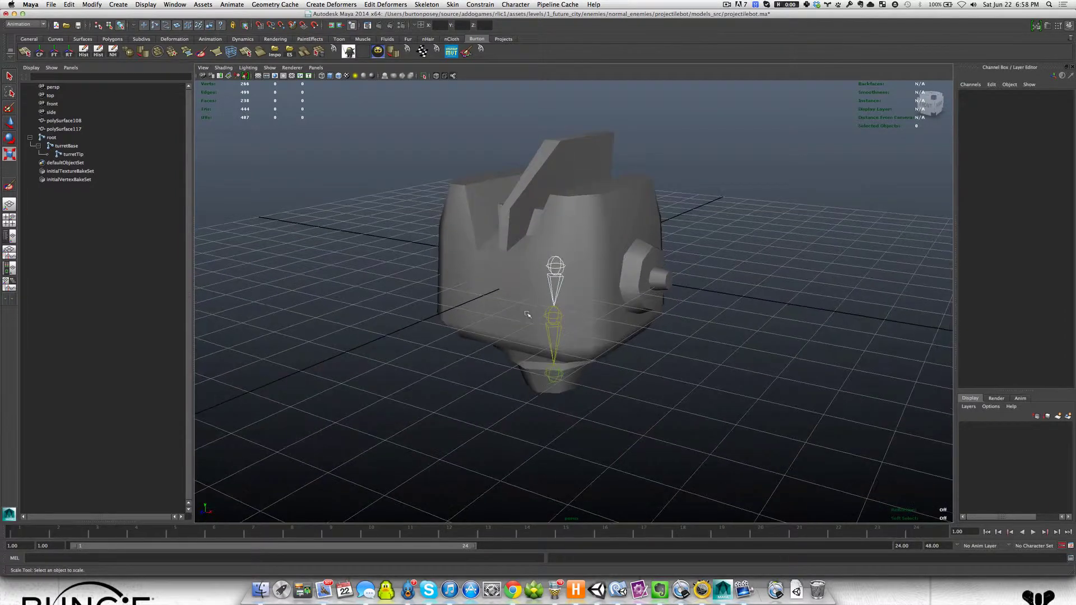
pyautogui.scroll(2, 528, 315)
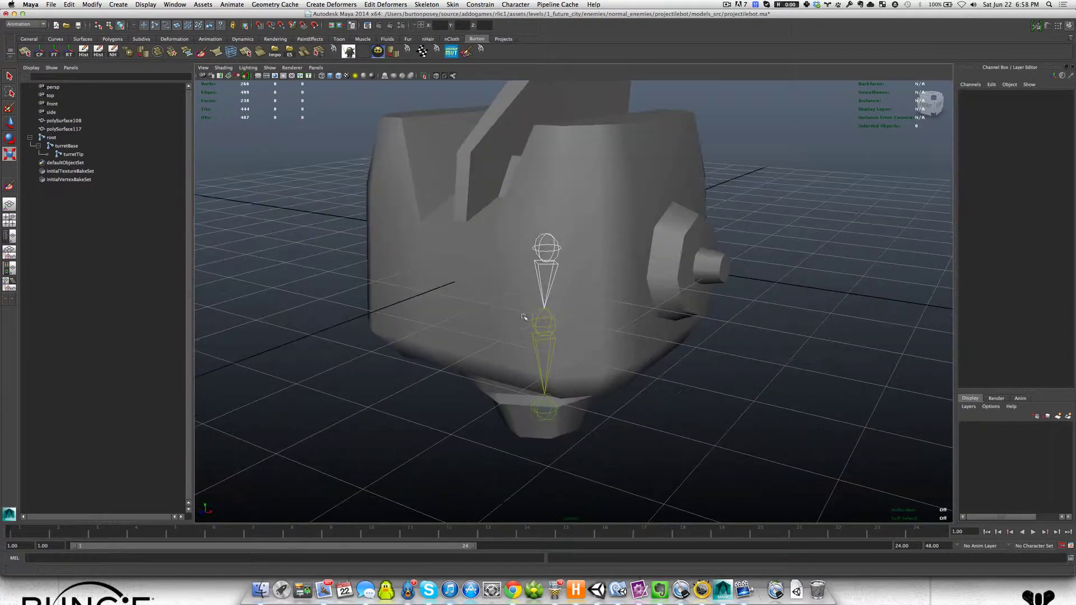
pyautogui.click(547, 251)
pyautogui.press('q')
pyautogui.press('w')
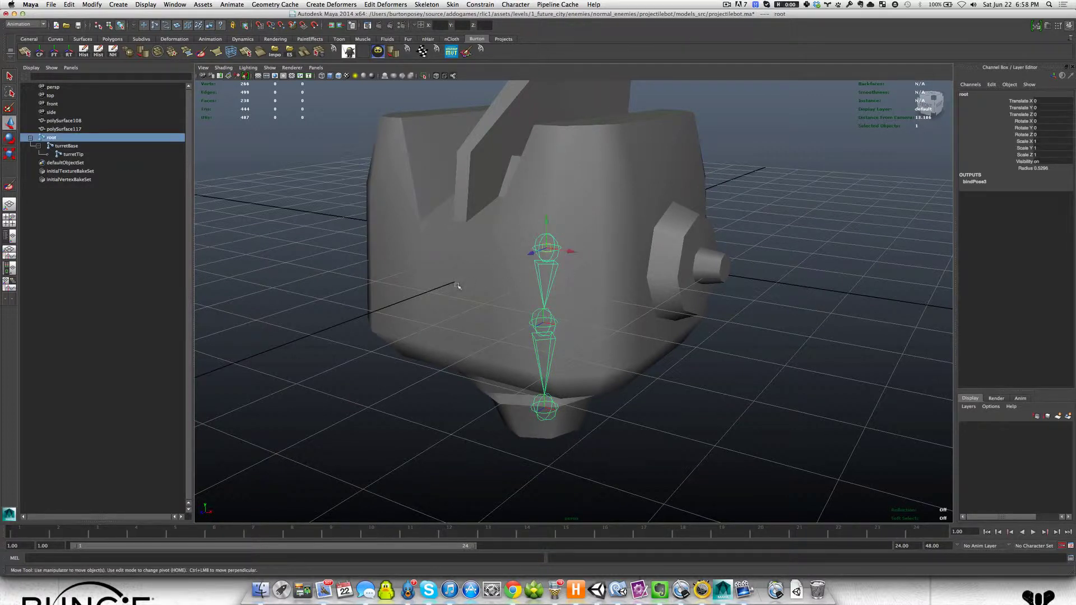
# Review the available Bind Skin methods, including Rigid Bind, for the joint chain
pyautogui.scroll(-4, 493, 307)
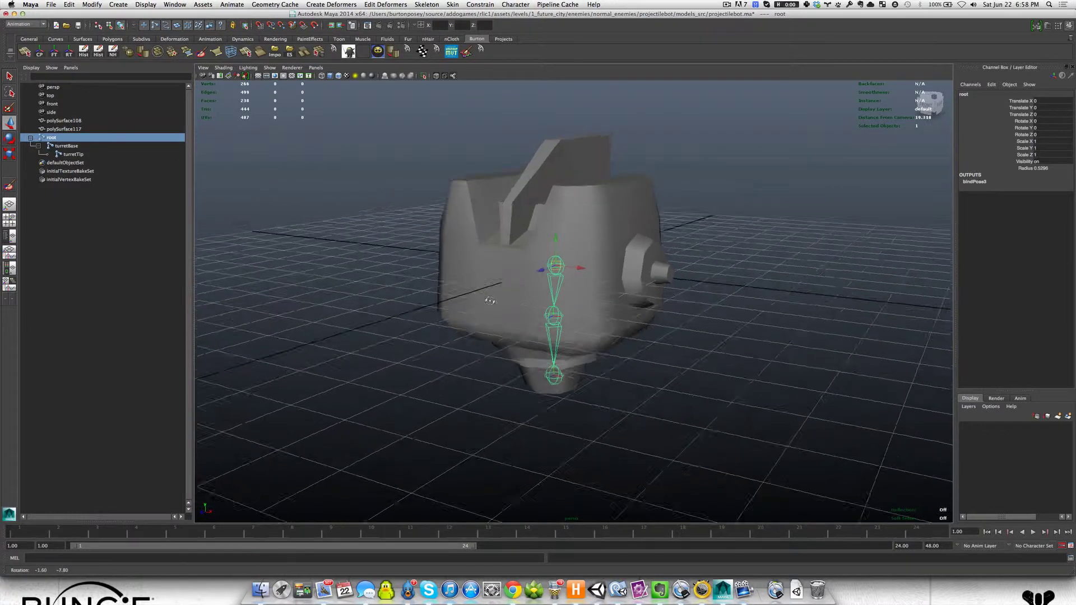
pyautogui.moveTo(489, 298)
pyautogui.keyDown('alt'); pyautogui.mouseDown()
pyautogui.moveTo(485, 264)
pyautogui.moveTo(482, 301)
pyautogui.mouseUp(); pyautogui.keyUp('alt')
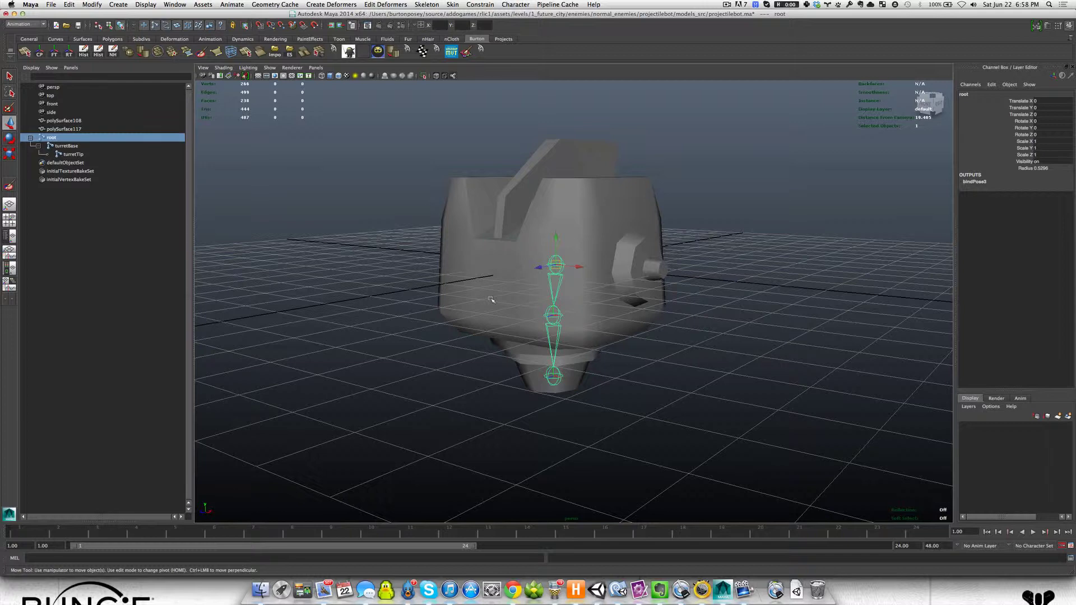
pyautogui.scroll(5, 532, 335)
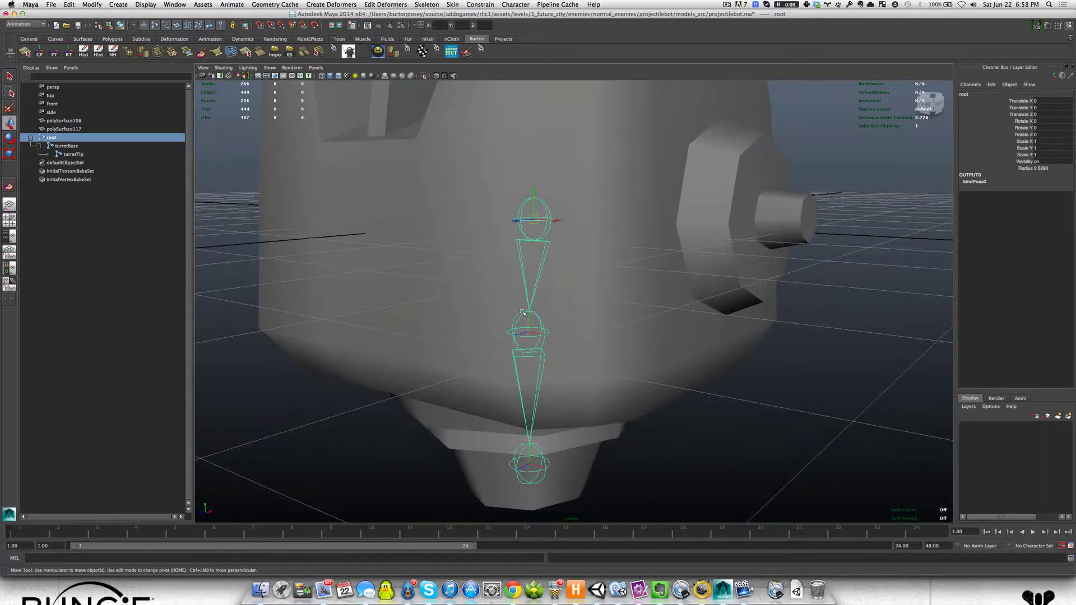
pyautogui.click(453, 4)
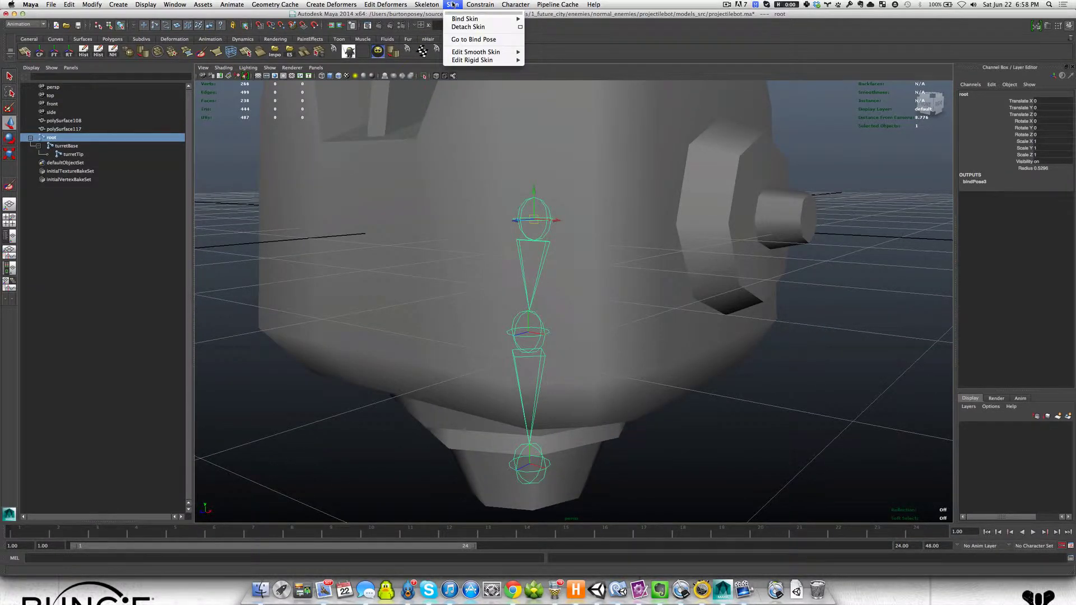
pyautogui.moveTo(493, 19)
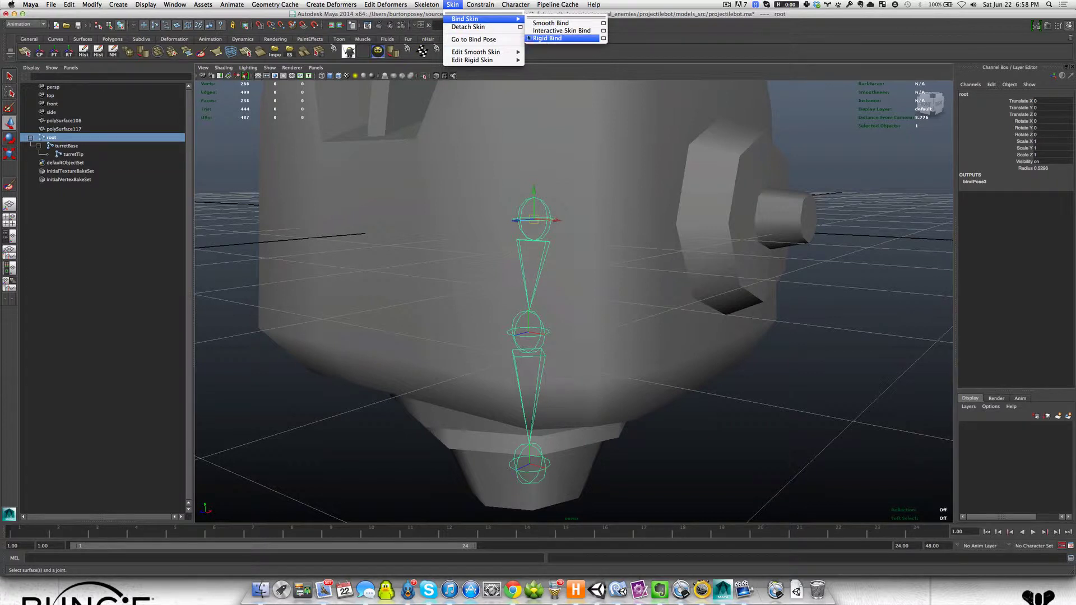
pyautogui.click(454, 4)
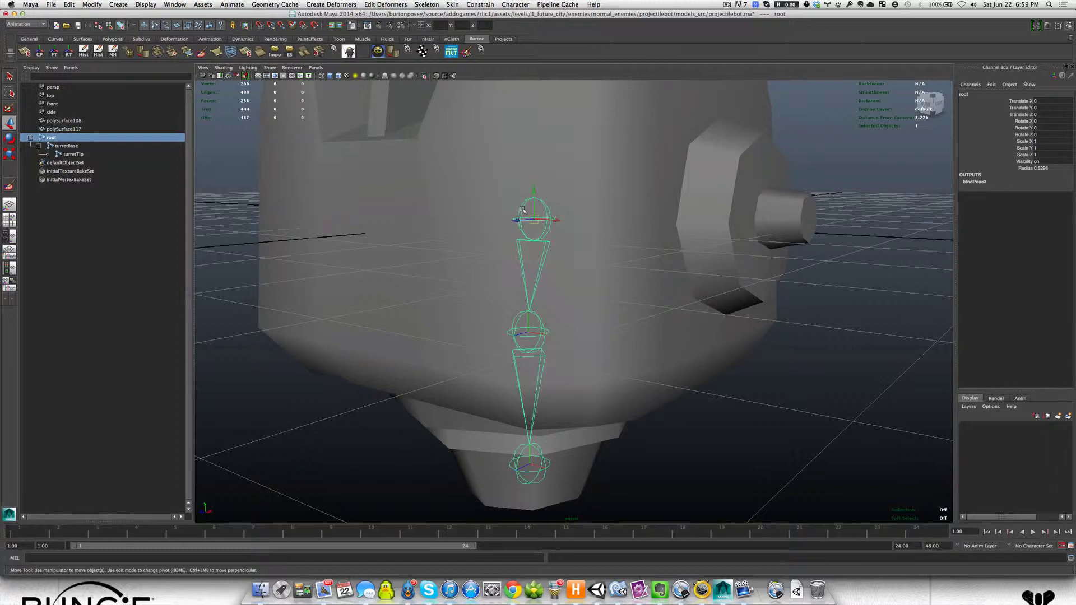
pyautogui.keyDown('alt'); pyautogui.moveTo(524, 228); pyautogui.dragTo(516, 237); pyautogui.keyUp('alt')
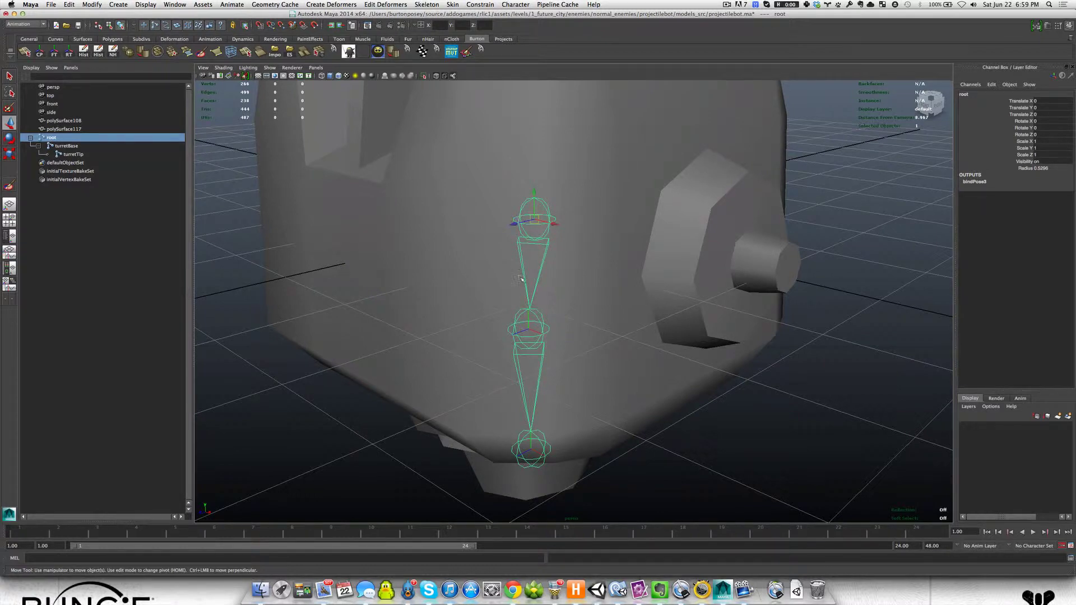
# Select the turret mesh and switch it to face selection
pyautogui.scroll(2, 517, 271)
pyautogui.scroll(-6, 520, 269)
pyautogui.keyDown('alt'); pyautogui.moveTo(518, 268); pyautogui.dragTo(574, 256); pyautogui.keyUp('alt')
pyautogui.click(490, 250)
pyautogui.keyDown('alt'); pyautogui.moveTo(532, 244); pyautogui.dragTo(519, 274, button='middle'); pyautogui.keyUp('alt')
pyautogui.moveTo(483, 263); pyautogui.dragTo(483, 282, button='right')
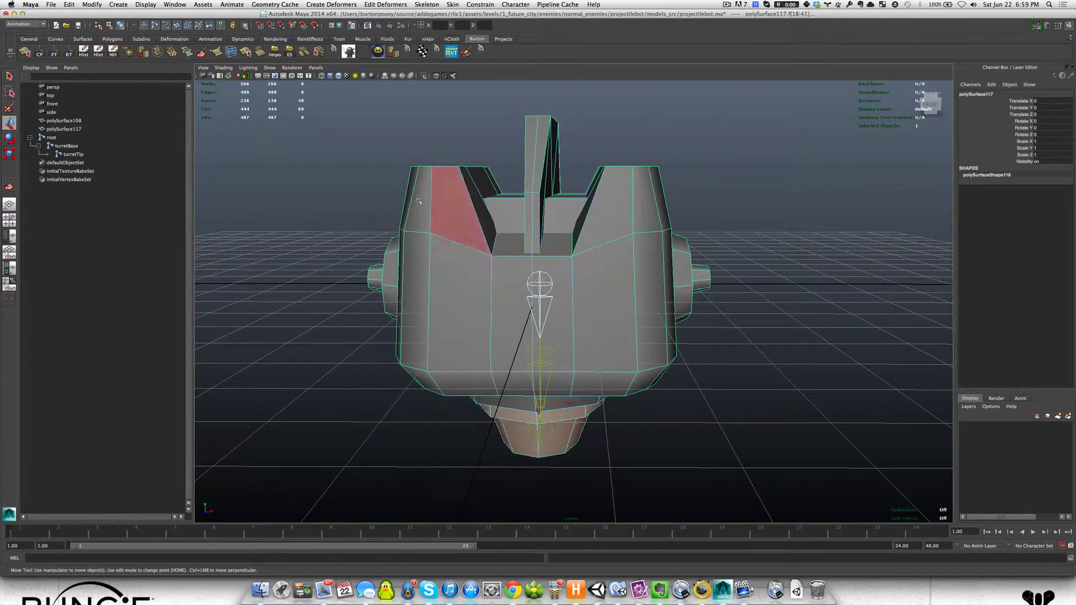
pyautogui.moveTo(486, 215)
pyautogui.keyDown('alt'); pyautogui.mouseDown(button='middle')
pyautogui.moveTo(481, 183)
pyautogui.moveTo(475, 205)
pyautogui.mouseUp(button='middle'); pyautogui.keyUp('alt')
pyautogui.scroll(-5, 475, 205)
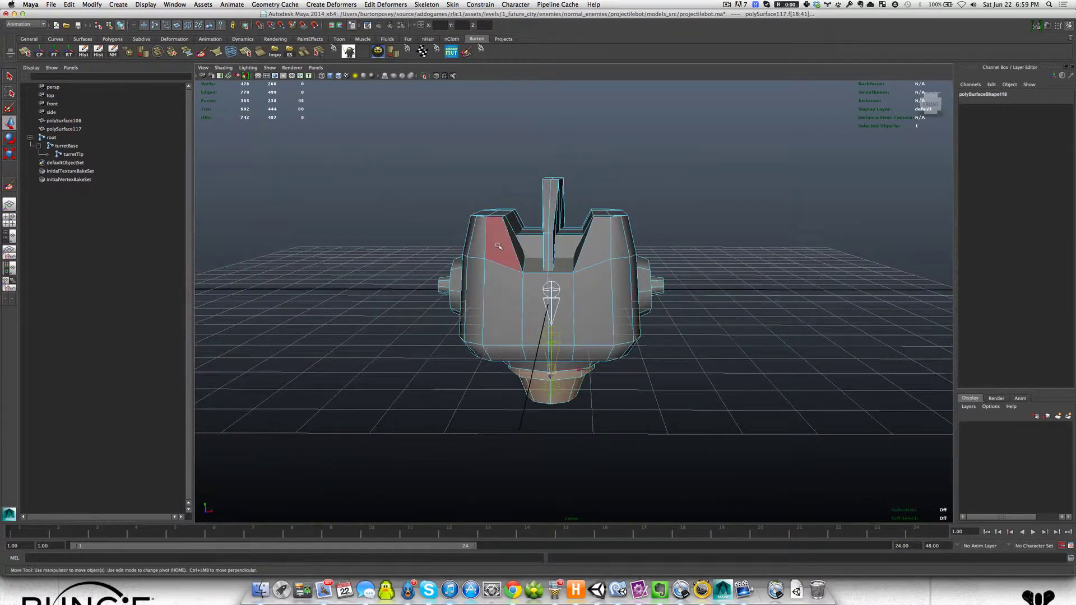
# Switch the turret mesh to vertex selection and try to select the body's upper vertices for rotating
pyautogui.moveTo(498, 245); pyautogui.dragTo(468, 247, button='right')
pyautogui.keyDown('alt'); pyautogui.moveTo(474, 263); pyautogui.dragTo(479, 243); pyautogui.keyUp('alt')
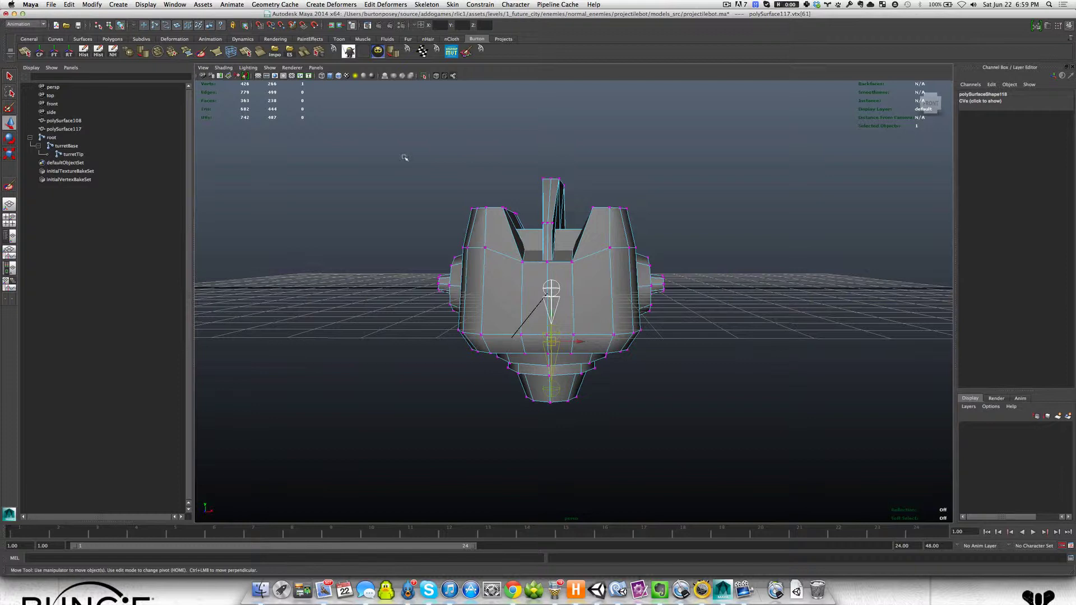
pyautogui.moveTo(404, 157); pyautogui.dragTo(699, 319)
pyautogui.press('e')
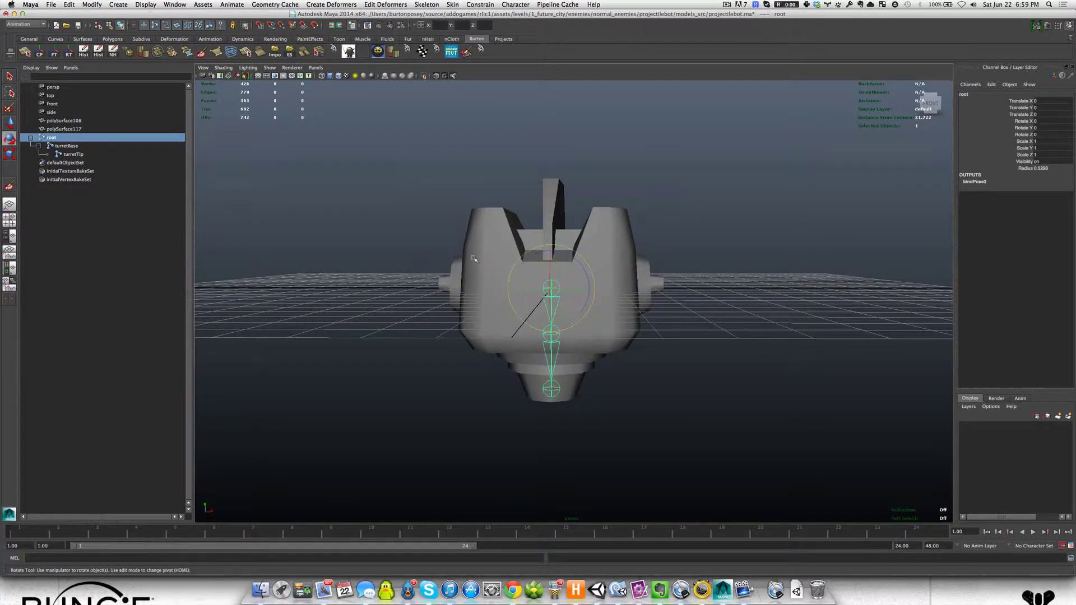
# Leave the Rotate tool and reselect the turret mesh in place of the root joint
pyautogui.press('q')
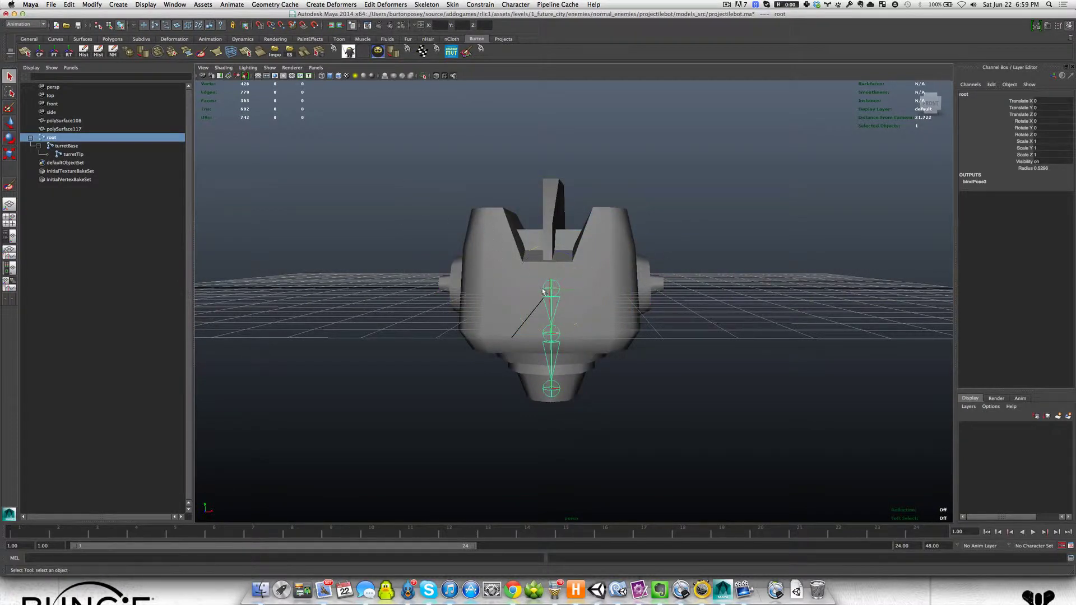
pyautogui.keyDown('alt'); pyautogui.moveTo(554, 300); pyautogui.dragTo(549, 308); pyautogui.keyUp('alt')
pyautogui.moveTo(550, 308); pyautogui.dragTo(571, 303, button='right')
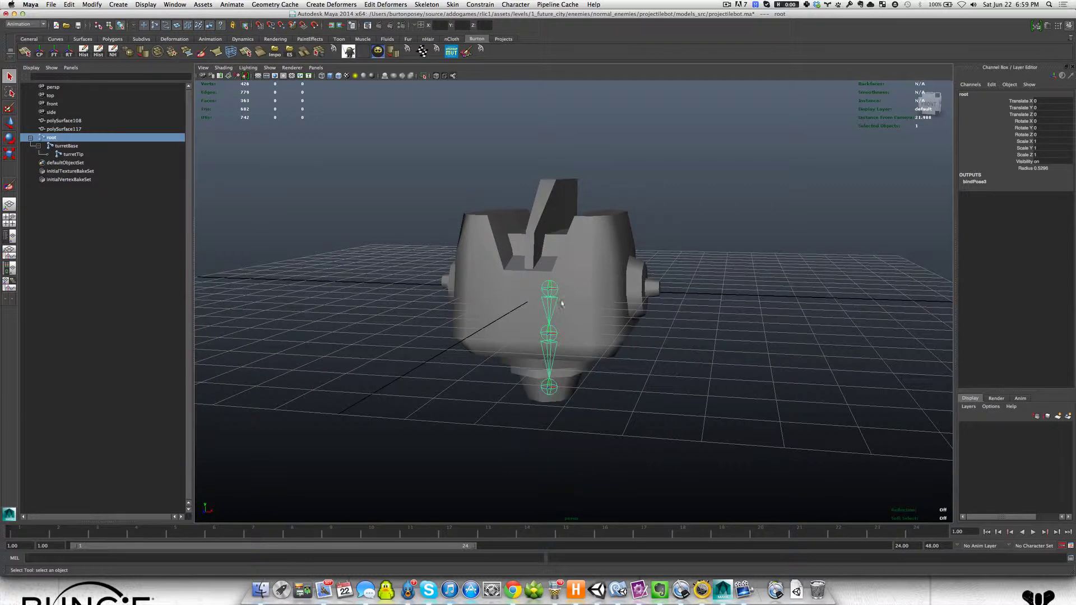
pyautogui.press('z')
pyautogui.rightClick(545, 291)
pyautogui.click(480, 291)
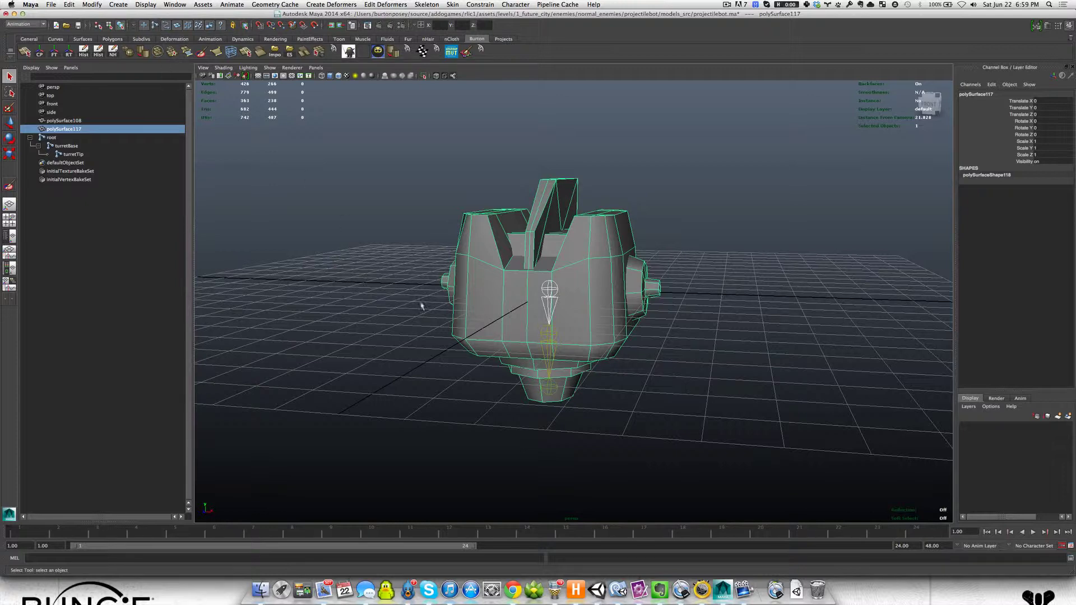
# Select the upper vertices of the turret body, try rotating them slightly, and undo the rotation
pyautogui.rightClick(483, 311)
pyautogui.moveTo(483, 312); pyautogui.dragTo(447, 310, button='right')
pyautogui.keyDown('alt'); pyautogui.moveTo(448, 310); pyautogui.dragTo(412, 203); pyautogui.keyUp('alt')
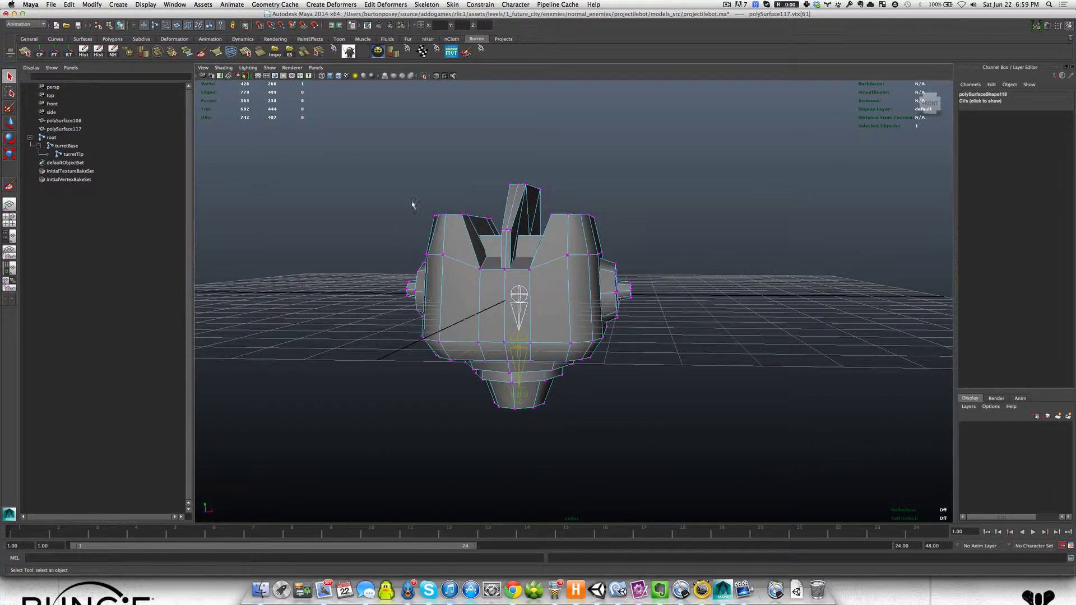
pyautogui.moveTo(500, 243); pyautogui.dragTo(644, 325)
pyautogui.press('e')
pyautogui.keyDown('alt'); pyautogui.moveTo(571, 309); pyautogui.dragTo(560, 311); pyautogui.keyUp('alt')
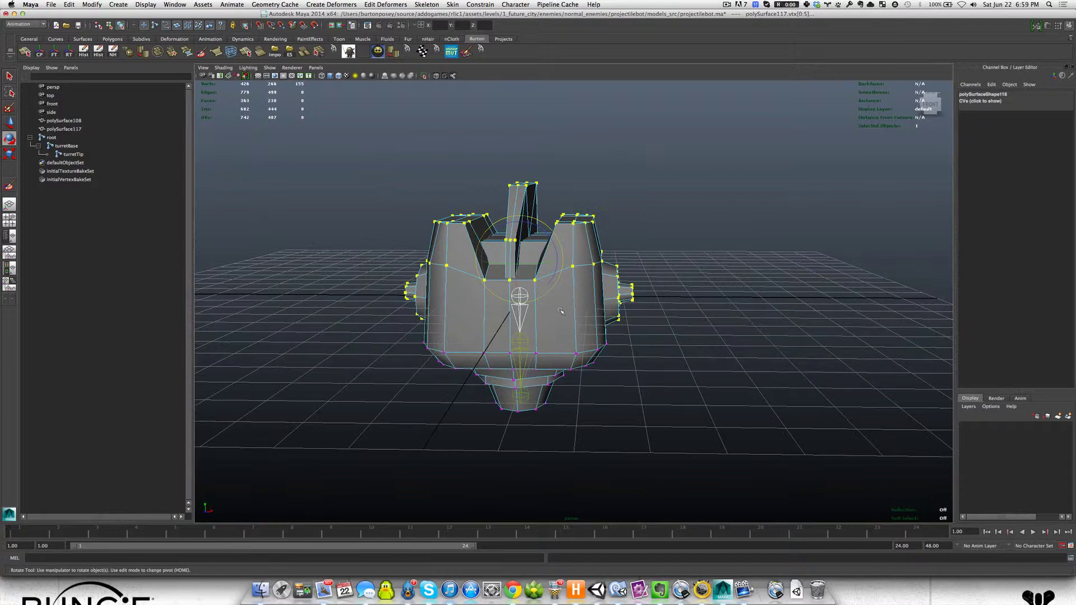
pyautogui.moveTo(531, 256); pyautogui.dragTo(531, 253)
pyautogui.hotkey('ctrl', 'z')
pyautogui.keyDown('alt'); pyautogui.moveTo(475, 298); pyautogui.dragTo(481, 301); pyautogui.keyUp('alt')
pyautogui.press('q')
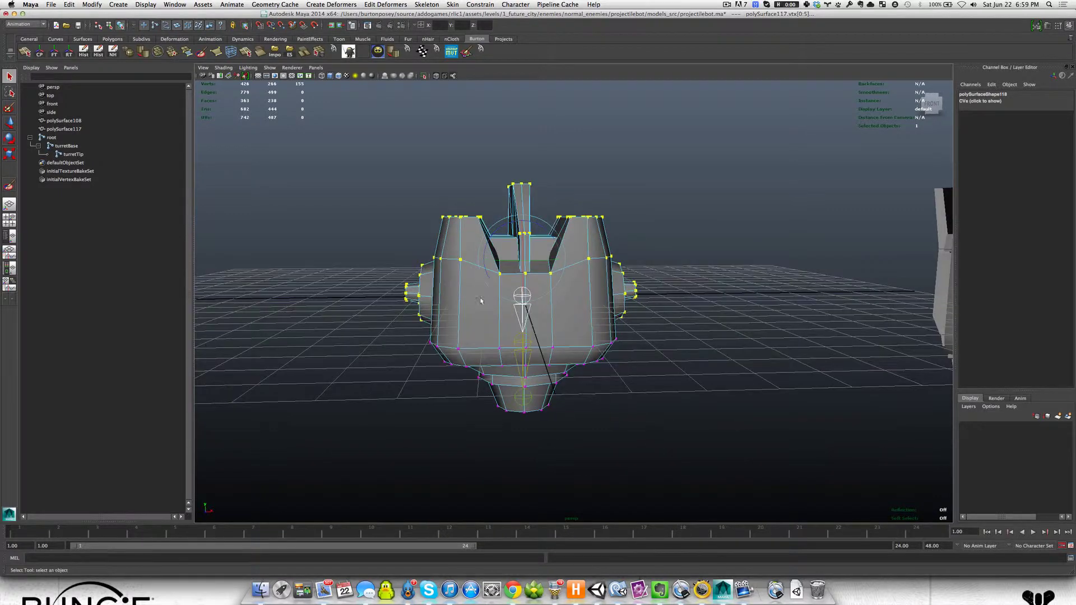
# Return the turret mesh to object mode and select it as a whole
pyautogui.press('F8')
pyautogui.keyDown('alt'); pyautogui.moveTo(377, 293); pyautogui.dragTo(439, 305, button='right'); pyautogui.keyUp('alt')
pyautogui.click(439, 305)
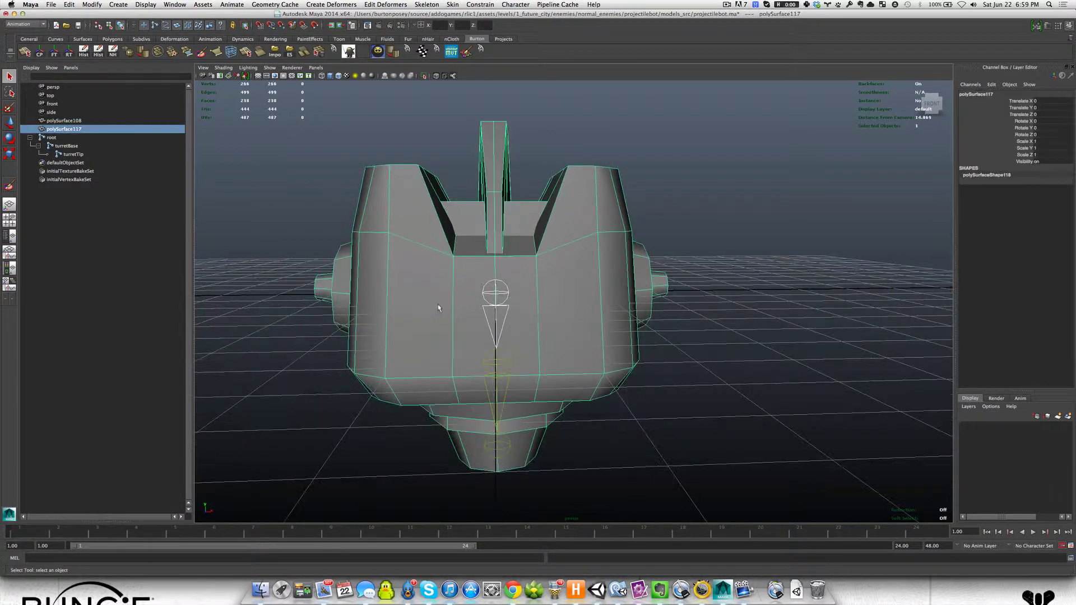
pyautogui.press('[')
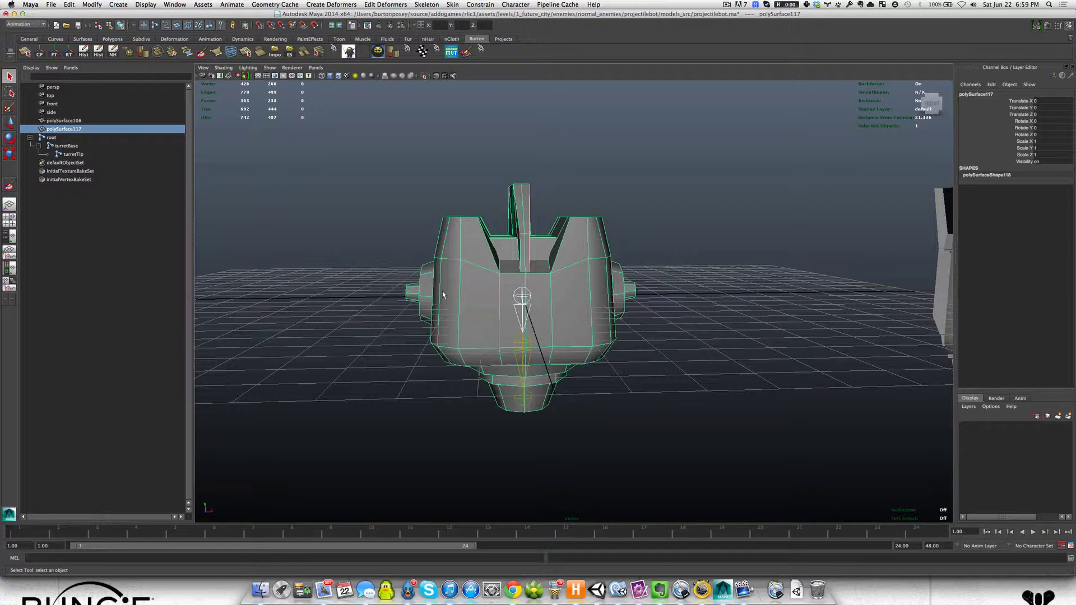
pyautogui.moveTo(425, 285)
pyautogui.keyDown('alt'); pyautogui.mouseDown()
pyautogui.moveTo(456, 299)
pyautogui.moveTo(437, 307)
pyautogui.moveTo(456, 301)
pyautogui.moveTo(454, 288)
pyautogui.moveTo(433, 303)
pyautogui.mouseUp(); pyautogui.keyUp('alt')
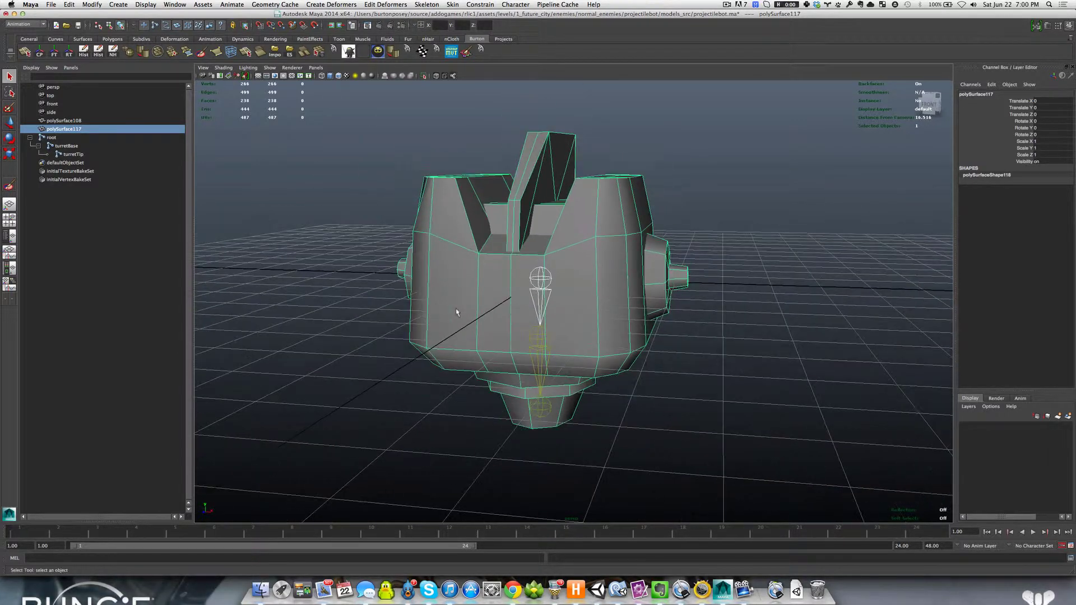
# Clear the selection and pick the root joint and the turret mesh separately with the Select tool
pyautogui.keyDown('alt'); pyautogui.moveTo(455, 312); pyautogui.dragTo(425, 289); pyautogui.keyUp('alt')
pyautogui.click(359, 276)
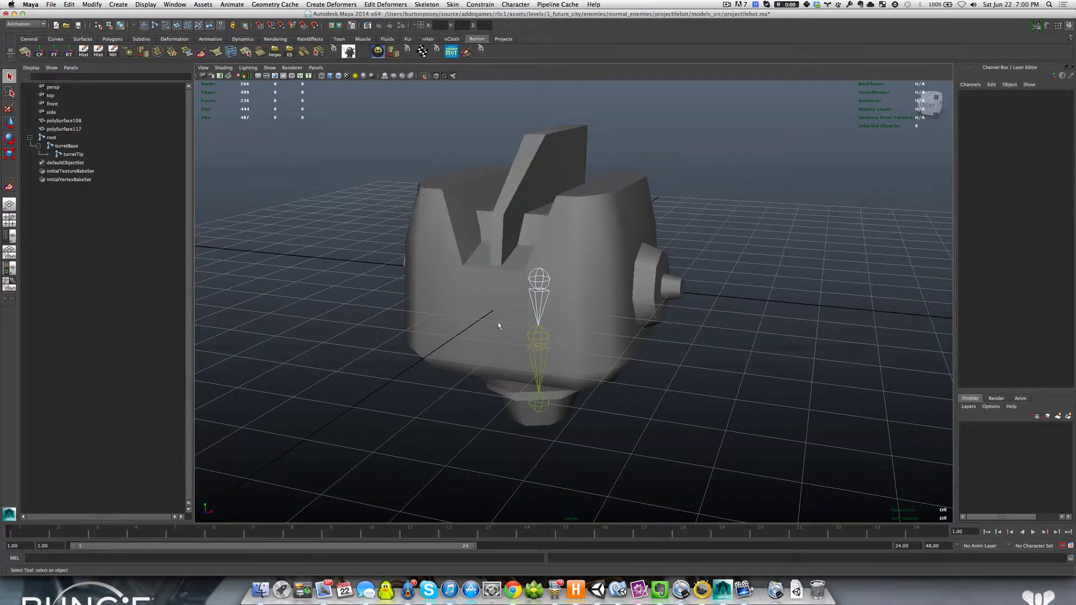
pyautogui.click(536, 283)
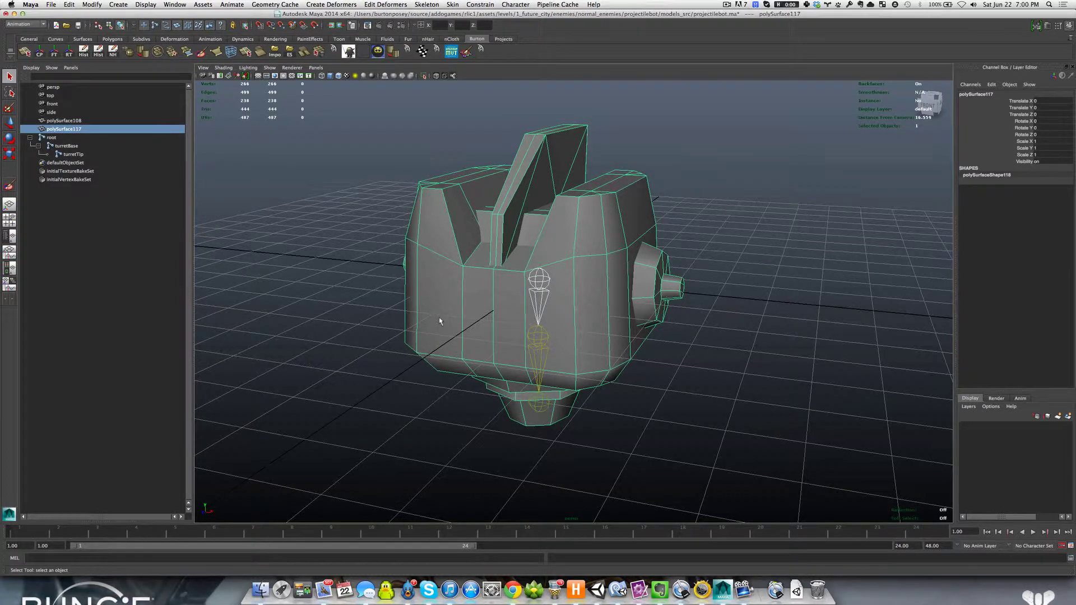
pyautogui.keyDown('alt'); pyautogui.moveTo(439, 321); pyautogui.dragTo(444, 306); pyautogui.keyUp('alt')
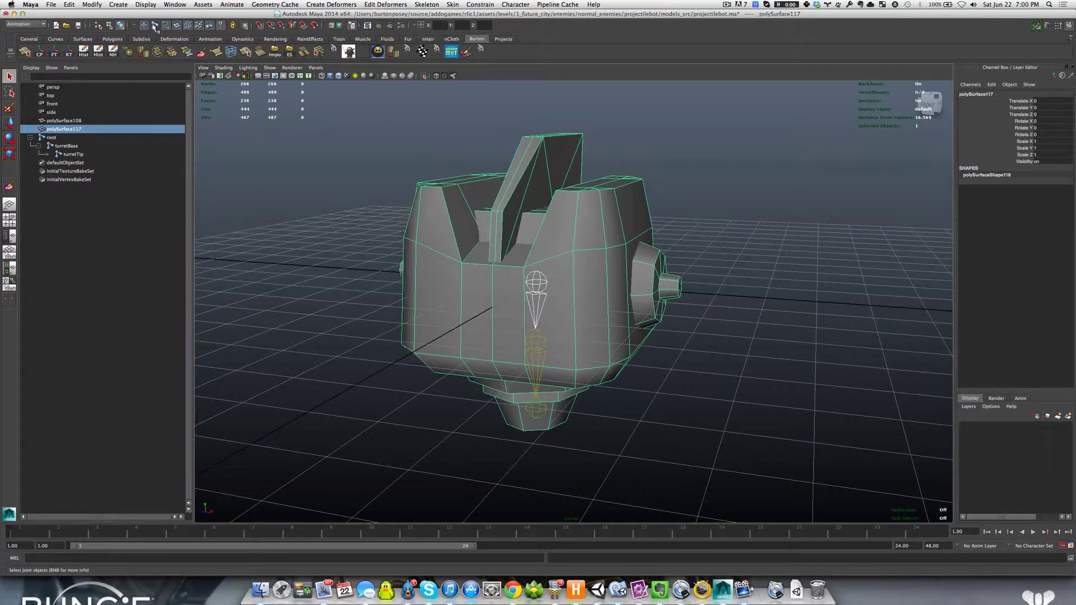
pyautogui.click(537, 286)
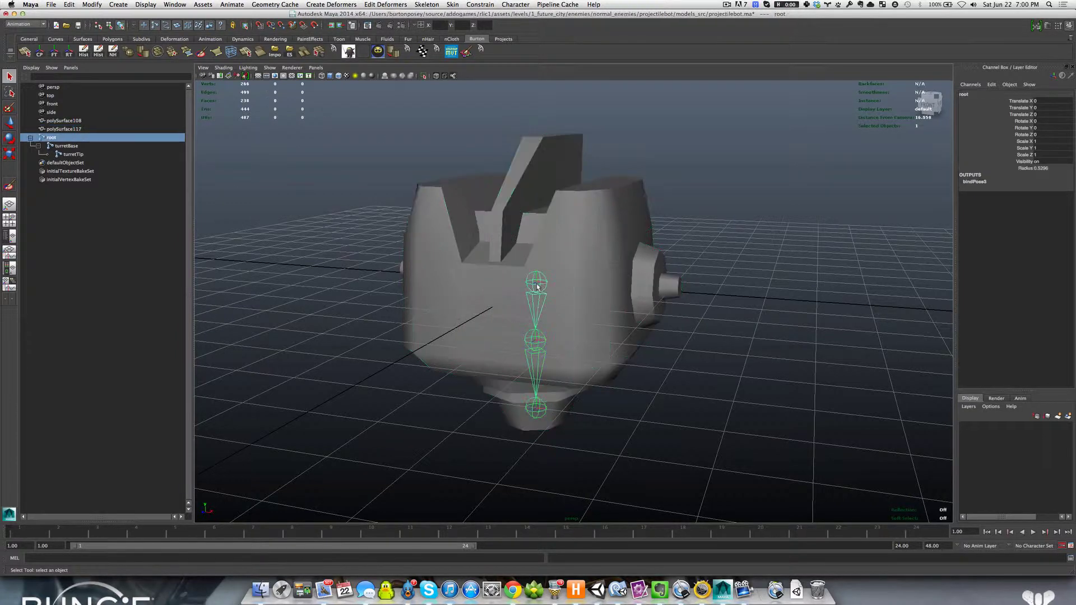
pyautogui.click(460, 307)
pyautogui.keyDown('alt'); pyautogui.moveTo(460, 307); pyautogui.dragTo(441, 323, button='middle'); pyautogui.keyUp('alt')
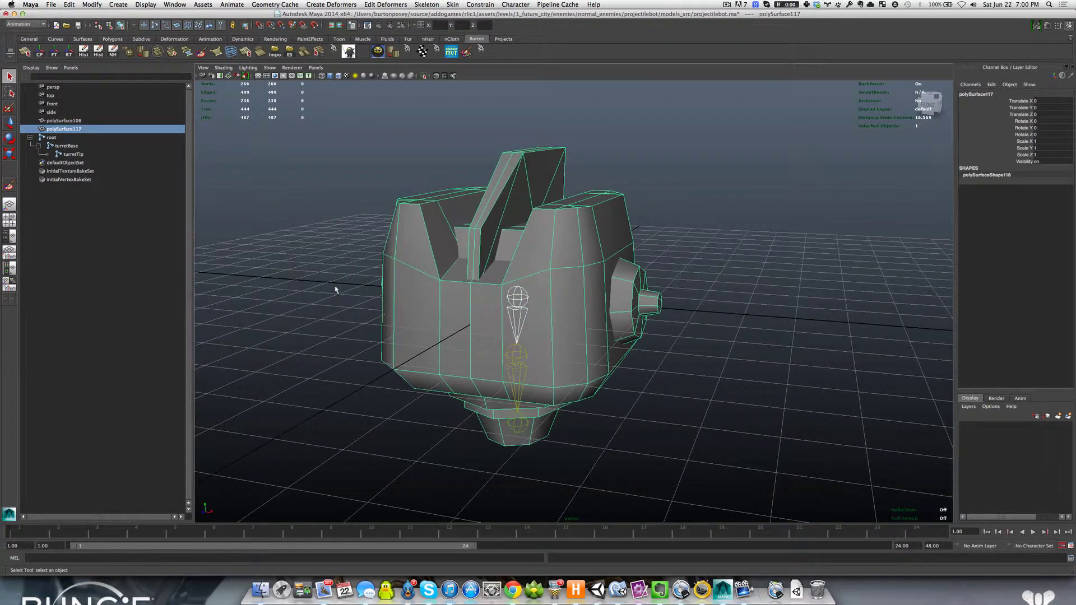
# Select the turret mesh afresh and add the root joint to the selection with the Move tool active
pyautogui.click(336, 289)
pyautogui.click(422, 296)
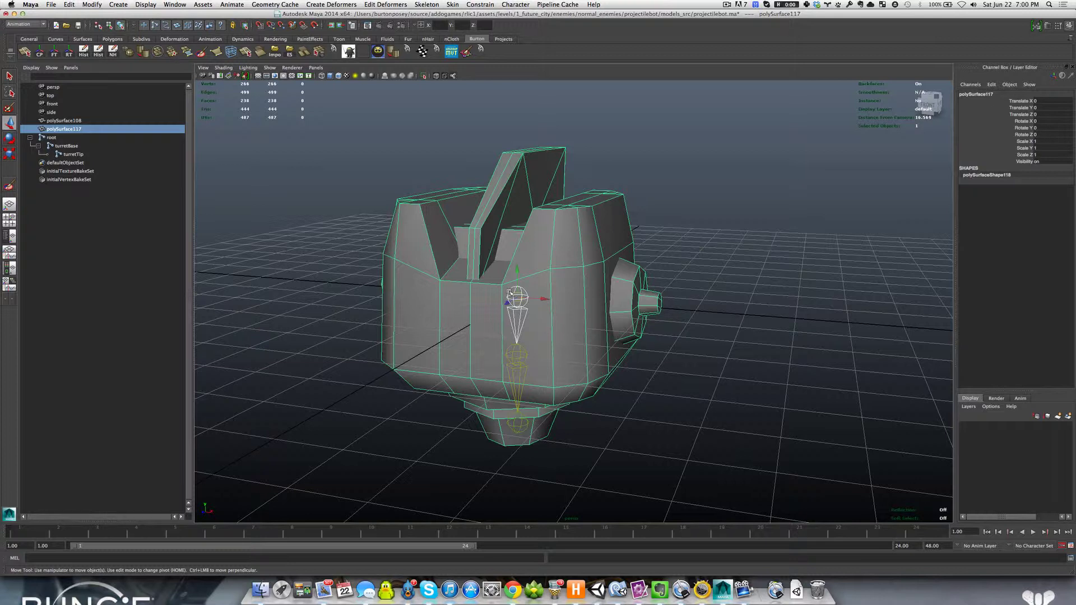
pyautogui.keyDown('shift'); pyautogui.click(510, 292); pyautogui.keyUp('shift')
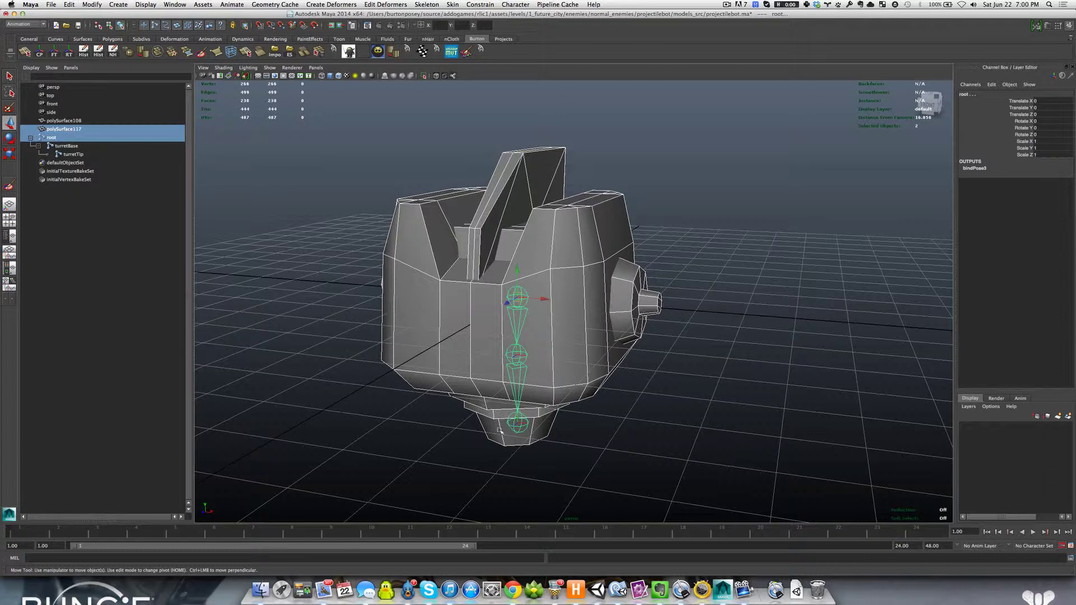
# Open the Smooth Bind options for the selected turret mesh and root joint
pyautogui.keyDown('alt'); pyautogui.moveTo(504, 418); pyautogui.dragTo(461, 331); pyautogui.keyUp('alt')
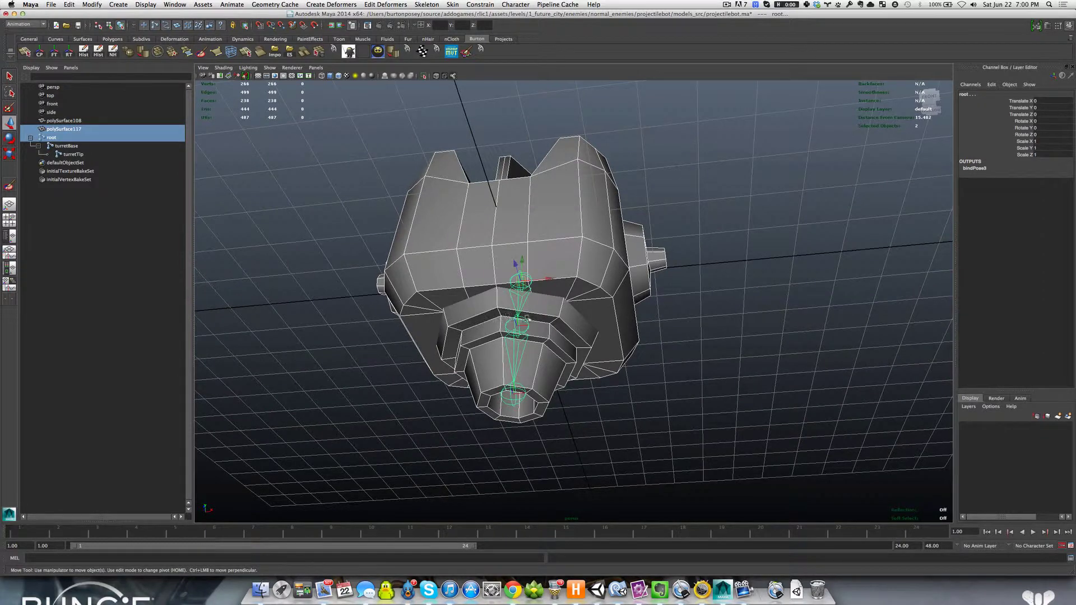
pyautogui.moveTo(480, 318)
pyautogui.keyDown('alt'); pyautogui.mouseDown()
pyautogui.moveTo(493, 331)
pyautogui.moveTo(484, 338)
pyautogui.mouseUp(); pyautogui.keyUp('alt')
pyautogui.scroll(3, 484, 339)
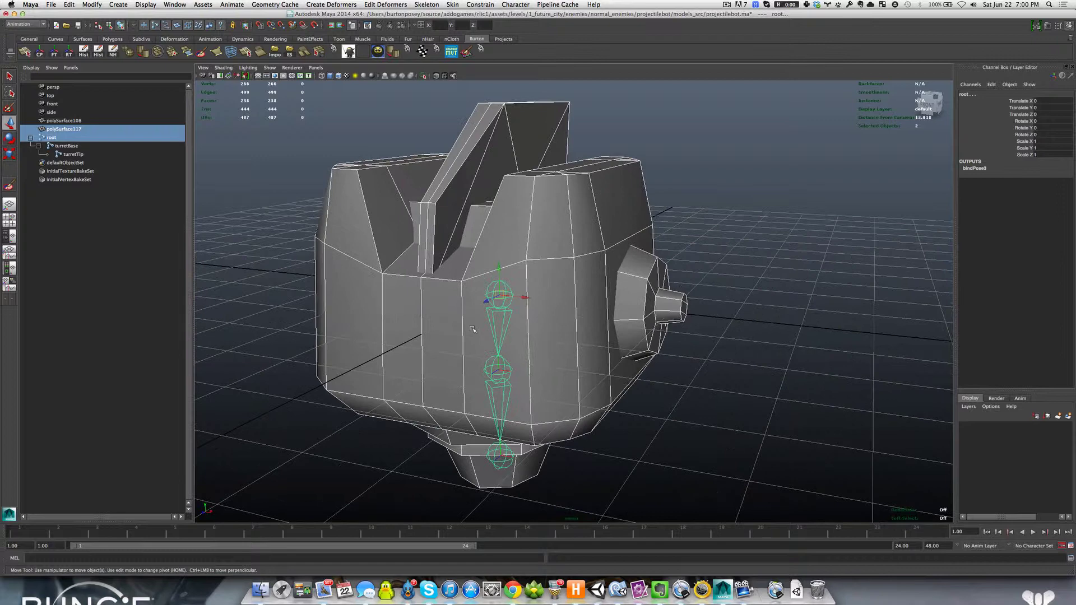
pyautogui.keyDown('alt'); pyautogui.moveTo(473, 329); pyautogui.dragTo(504, 321, button='middle'); pyautogui.keyUp('alt')
pyautogui.keyDown('alt'); pyautogui.moveTo(509, 341); pyautogui.dragTo(506, 344); pyautogui.keyUp('alt')
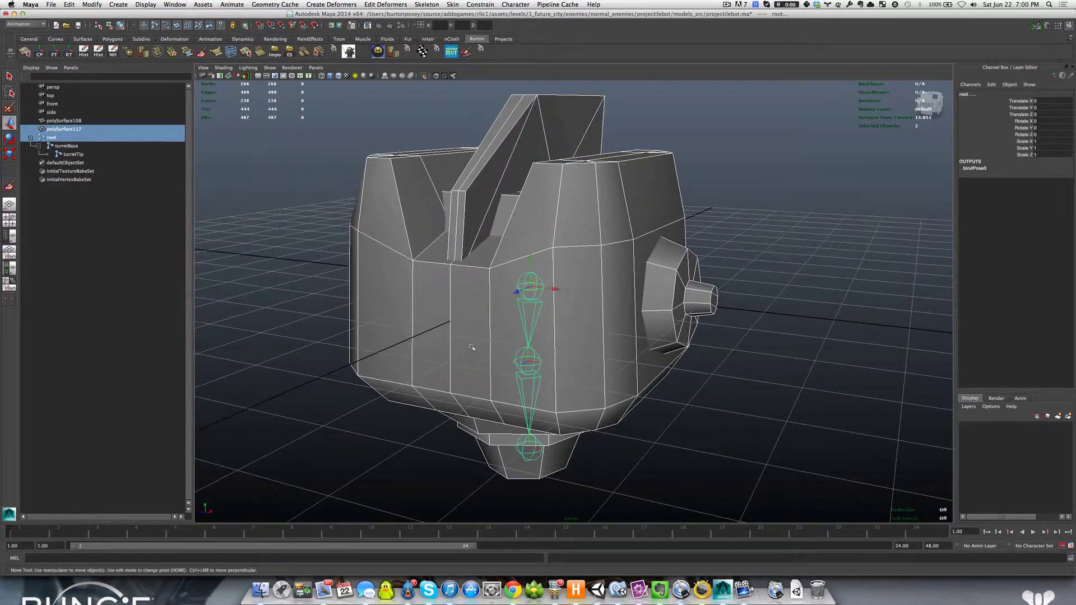
pyautogui.click(452, 5)
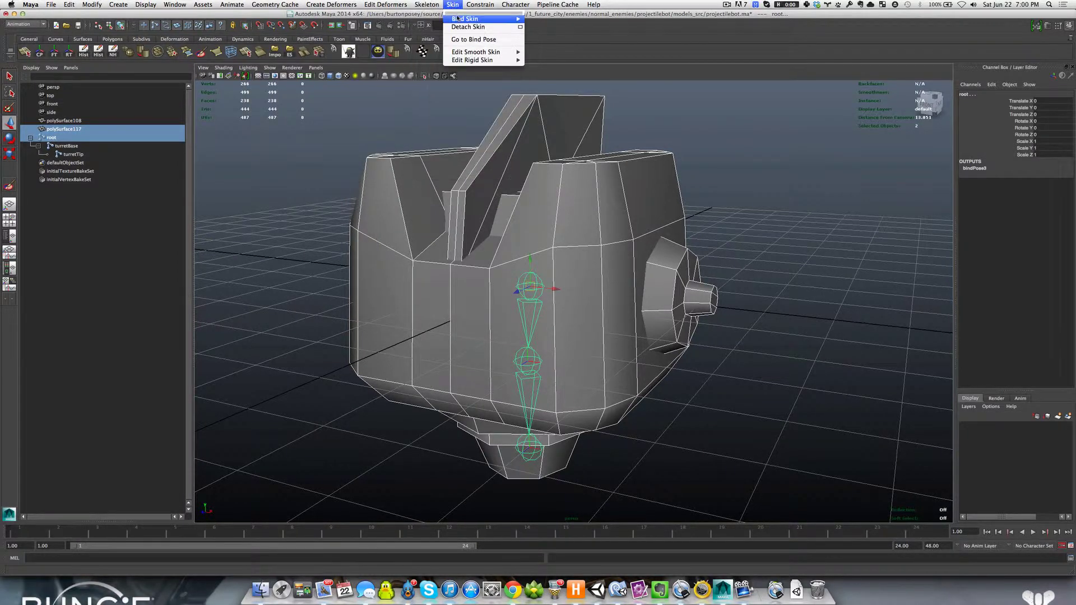
pyautogui.moveTo(460, 20)
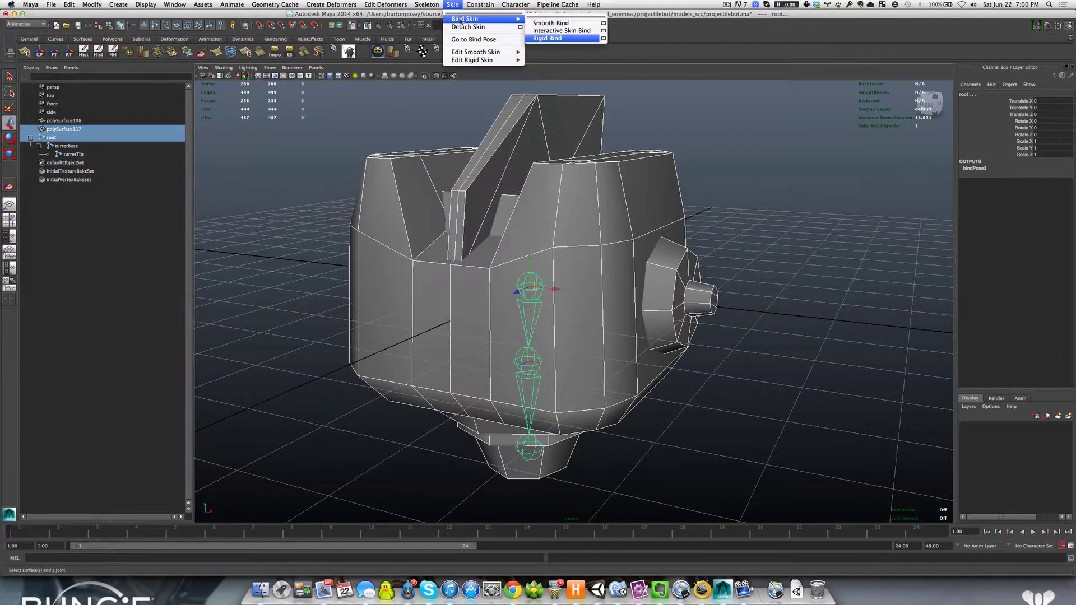
pyautogui.click(603, 23)
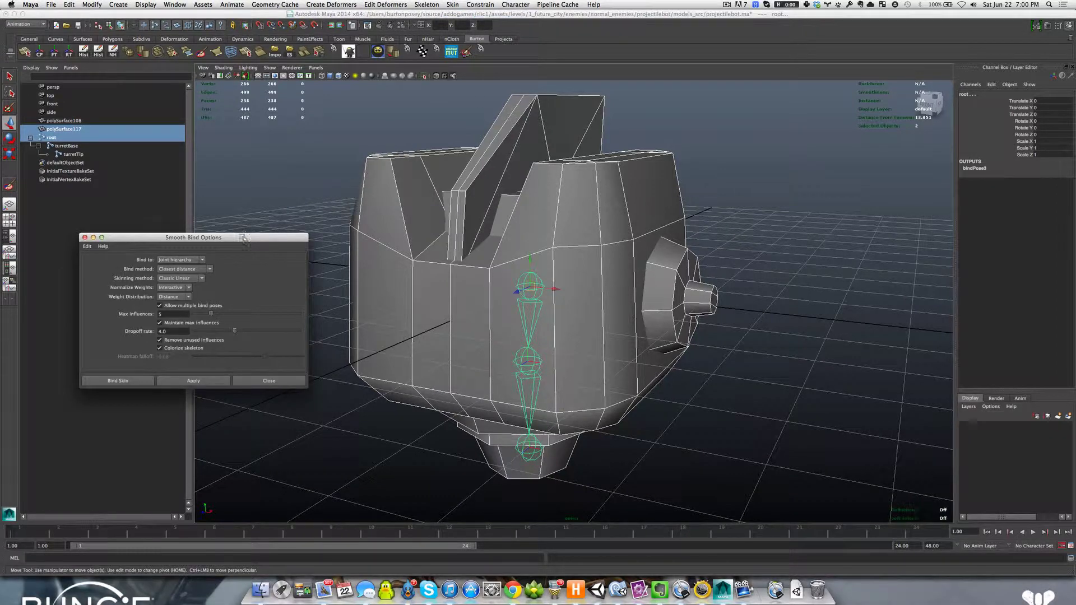
pyautogui.moveTo(242, 241); pyautogui.dragTo(261, 258)
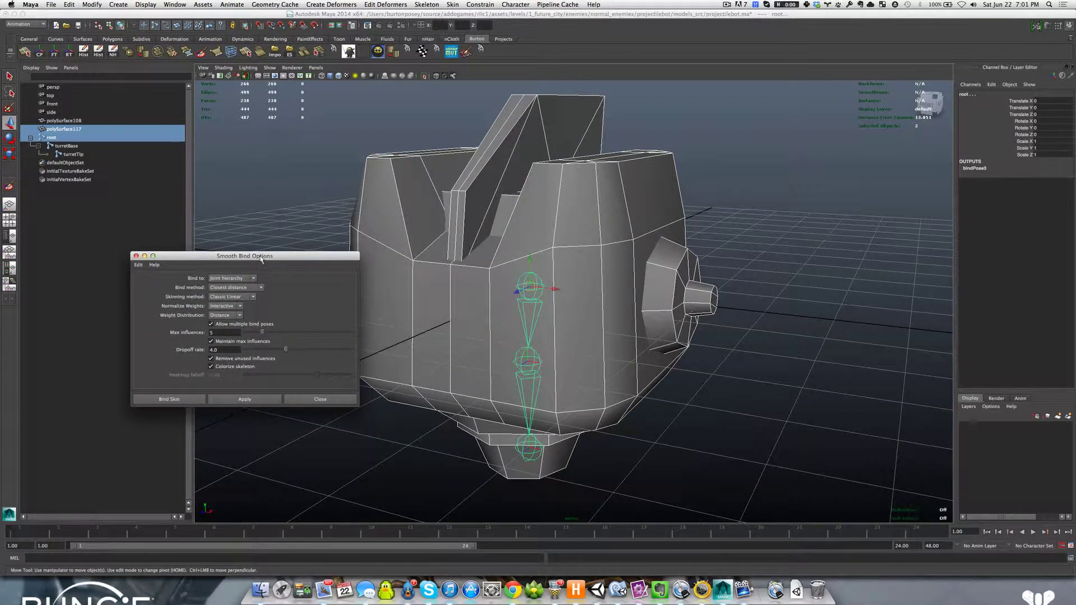
# Examine the joint chain inside the turret mesh and select the turretTip joint on its own
pyautogui.keyDown('alt'); pyautogui.moveTo(452, 318); pyautogui.dragTo(492, 333); pyautogui.keyUp('alt')
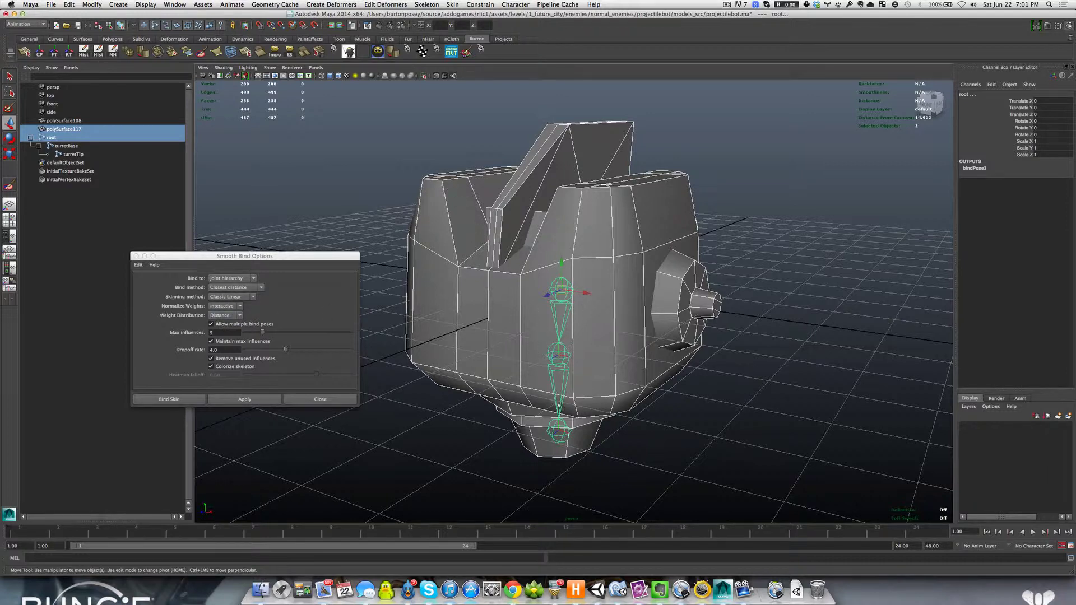
pyautogui.keyDown('alt'); pyautogui.moveTo(540, 393); pyautogui.dragTo(541, 376); pyautogui.keyUp('alt')
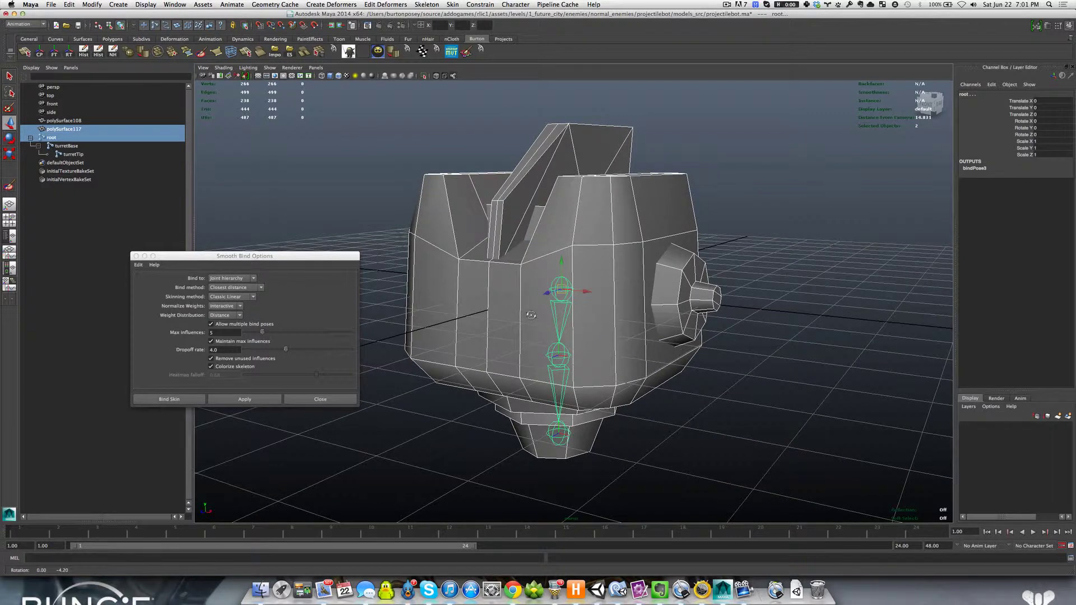
pyautogui.click(556, 440)
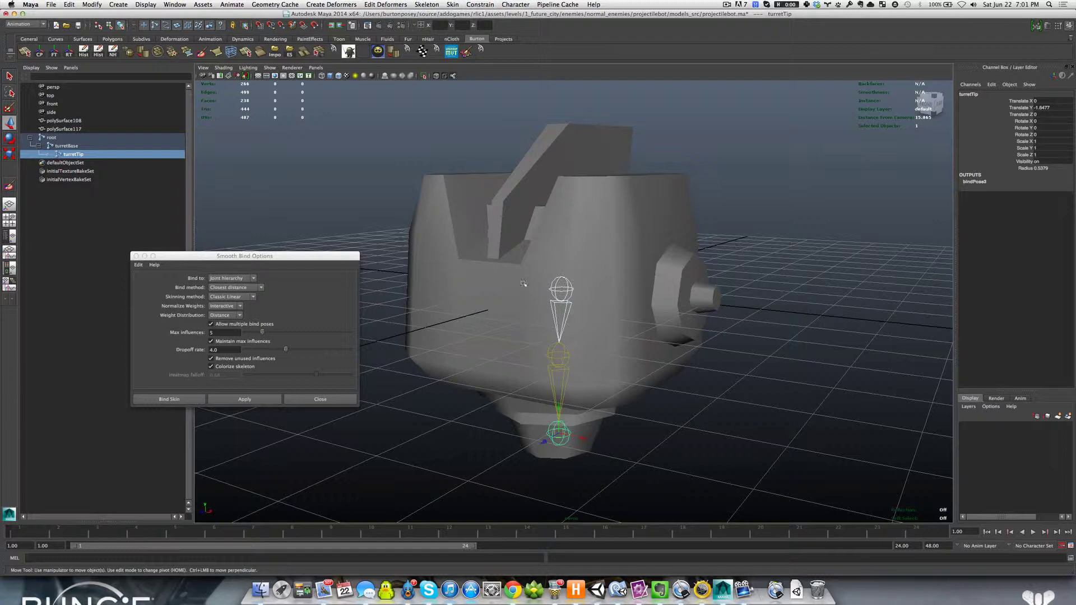
pyautogui.keyDown('alt'); pyautogui.moveTo(524, 282); pyautogui.dragTo(542, 303); pyautogui.keyUp('alt')
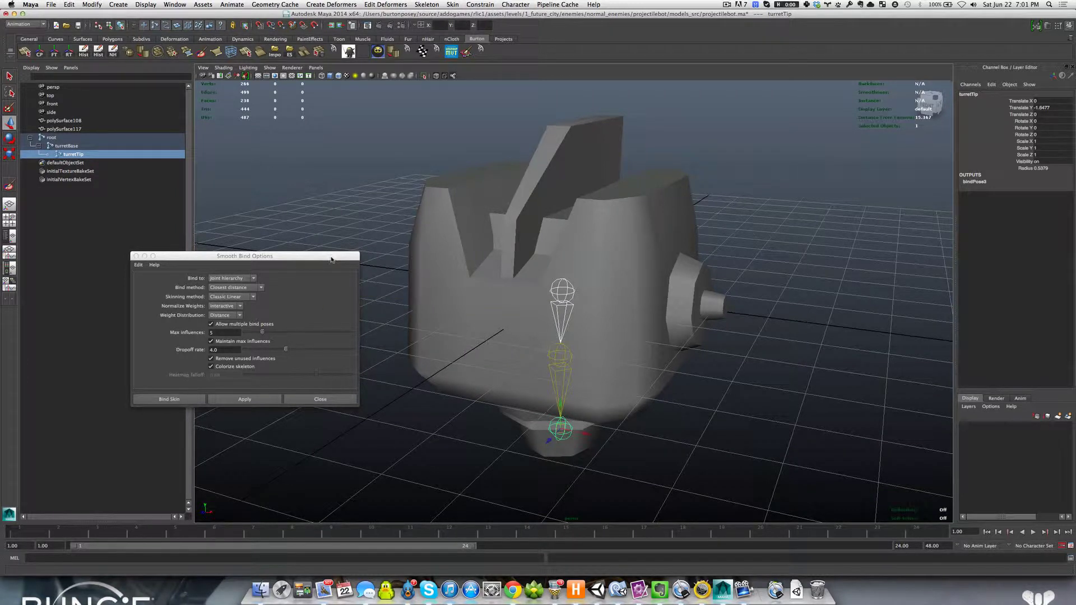
# Reselect the turret mesh and root joint and smooth-bind them by joint hierarchy and closest distance with 5 max influences
pyautogui.moveTo(332, 258); pyautogui.dragTo(402, 294)
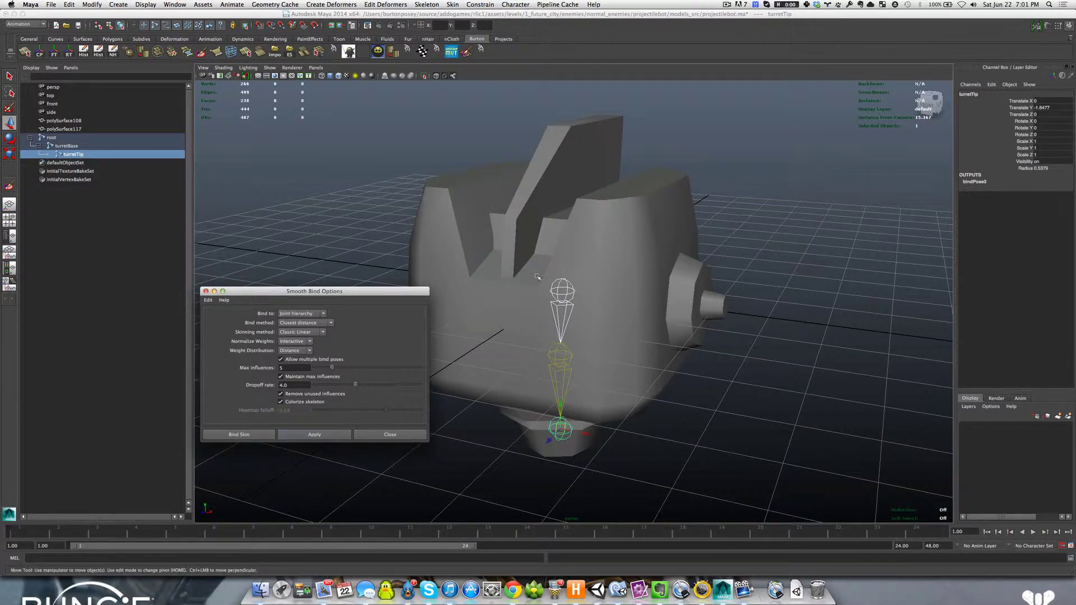
pyautogui.click(480, 283)
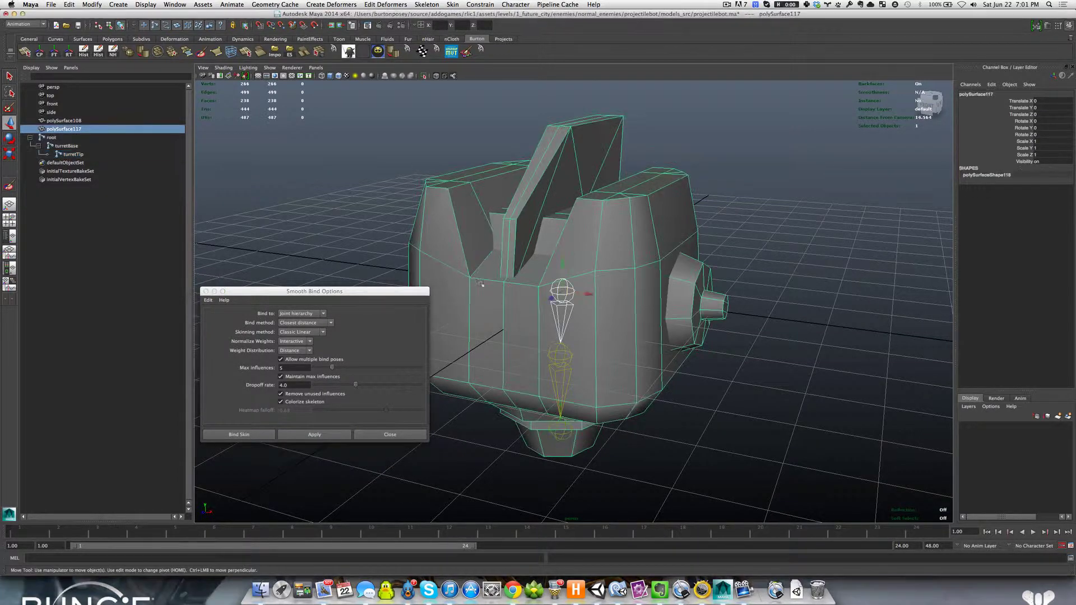
pyautogui.keyDown('shift'); pyautogui.click(554, 283); pyautogui.keyUp('shift')
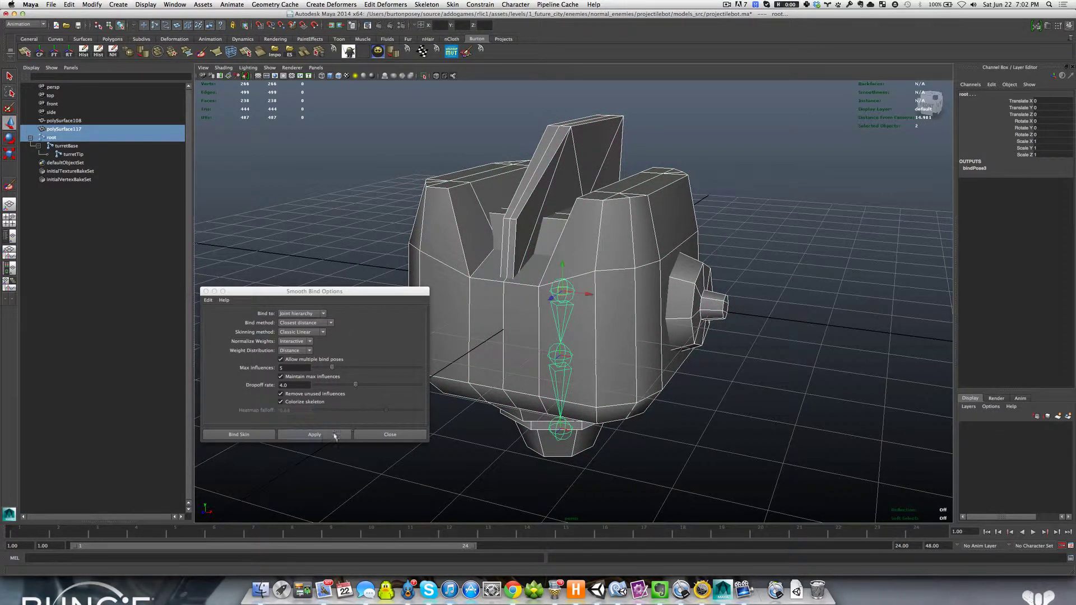
pyautogui.click(246, 436)
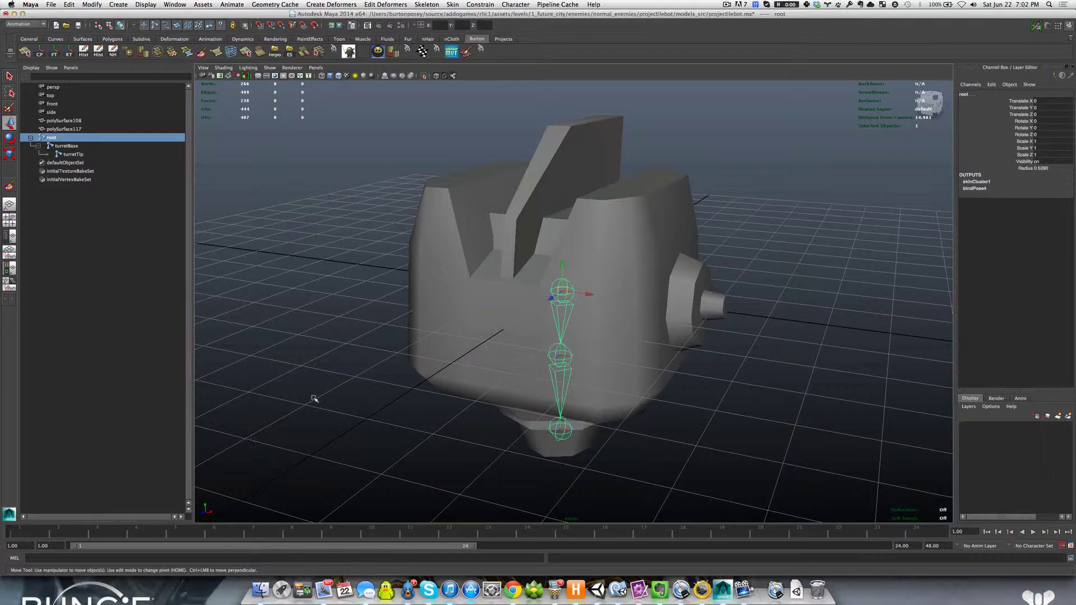
# Test the skin binding by selecting the mesh, moving the root joint, and undoing the moves
pyautogui.click(440, 336)
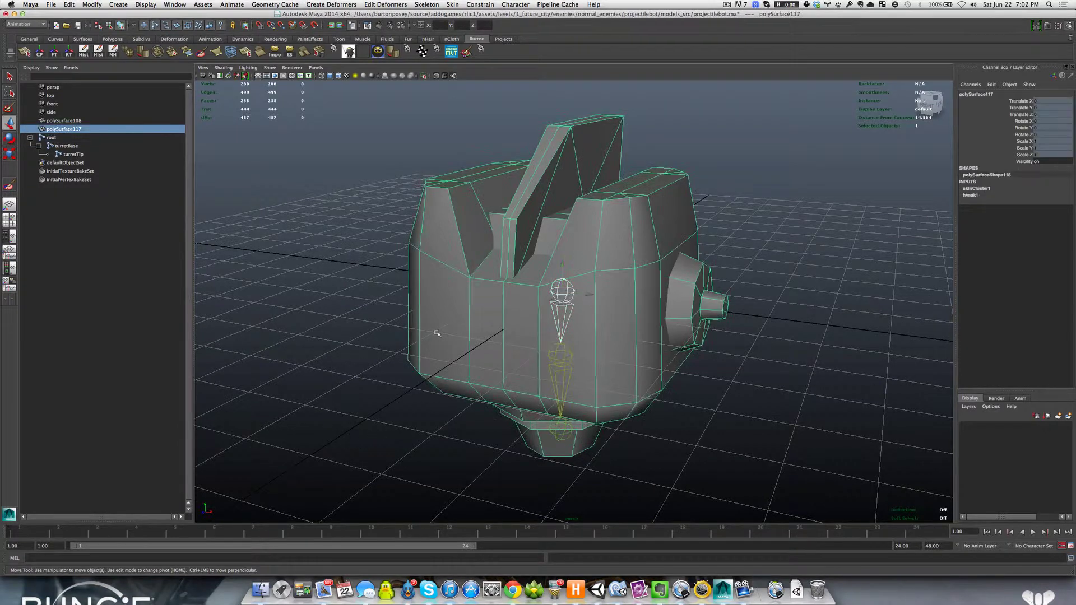
pyautogui.keyDown('alt'); pyautogui.moveTo(500, 318); pyautogui.dragTo(745, 344); pyautogui.keyUp('alt')
pyautogui.click(554, 292)
pyautogui.press('z')
pyautogui.press('z')
pyautogui.press('z')
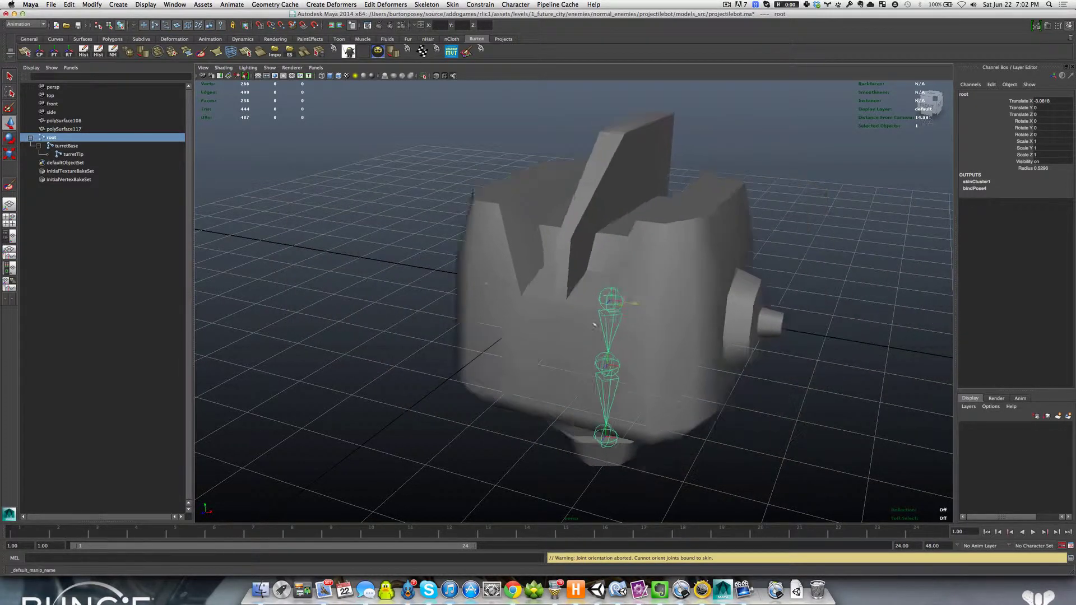
pyautogui.keyDown('alt'); pyautogui.moveTo(529, 348); pyautogui.dragTo(510, 343); pyautogui.keyUp('alt')
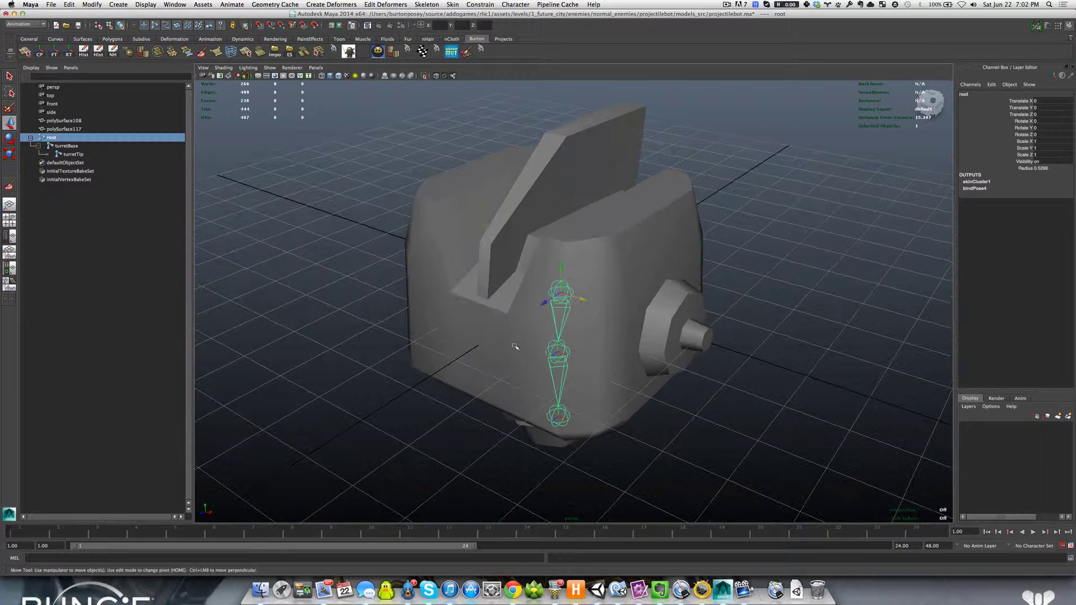
# Try moving the turretBase joint to test its influence on the mesh, and undo the move
pyautogui.click(553, 350)
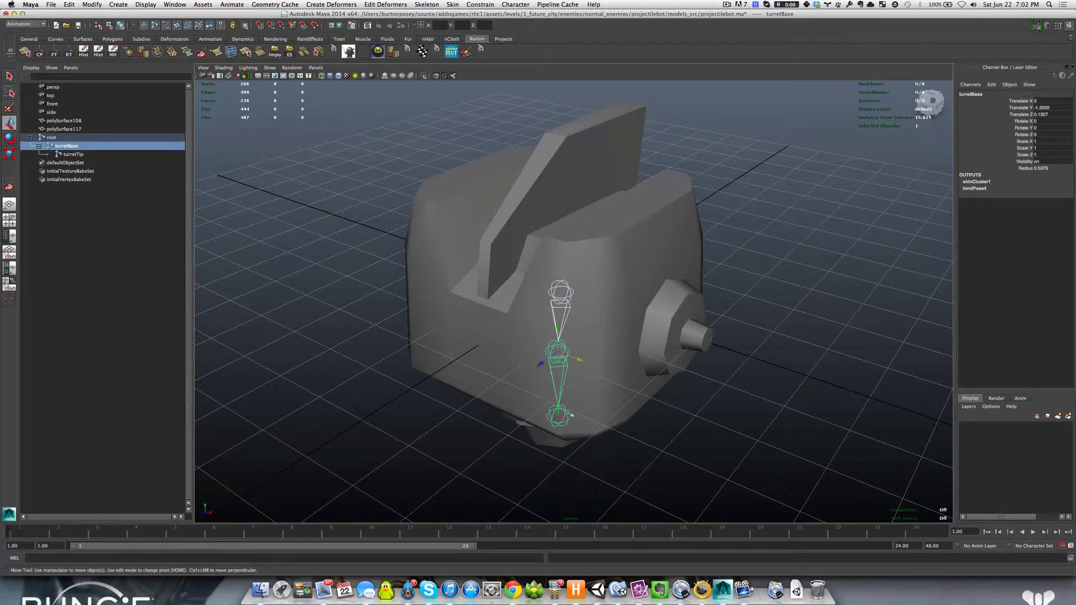
pyautogui.keyDown('alt'); pyautogui.moveTo(561, 396); pyautogui.dragTo(560, 382, button='middle'); pyautogui.keyUp('alt')
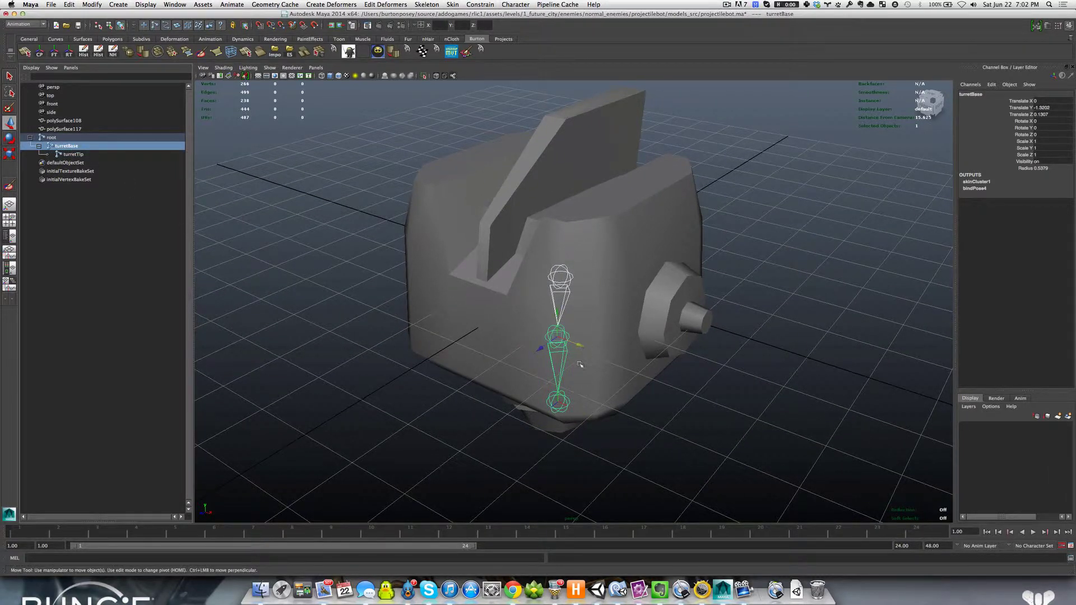
pyautogui.keyDown('alt'); pyautogui.moveTo(579, 364); pyautogui.dragTo(575, 448); pyautogui.keyUp('alt')
pyautogui.press('super+z')
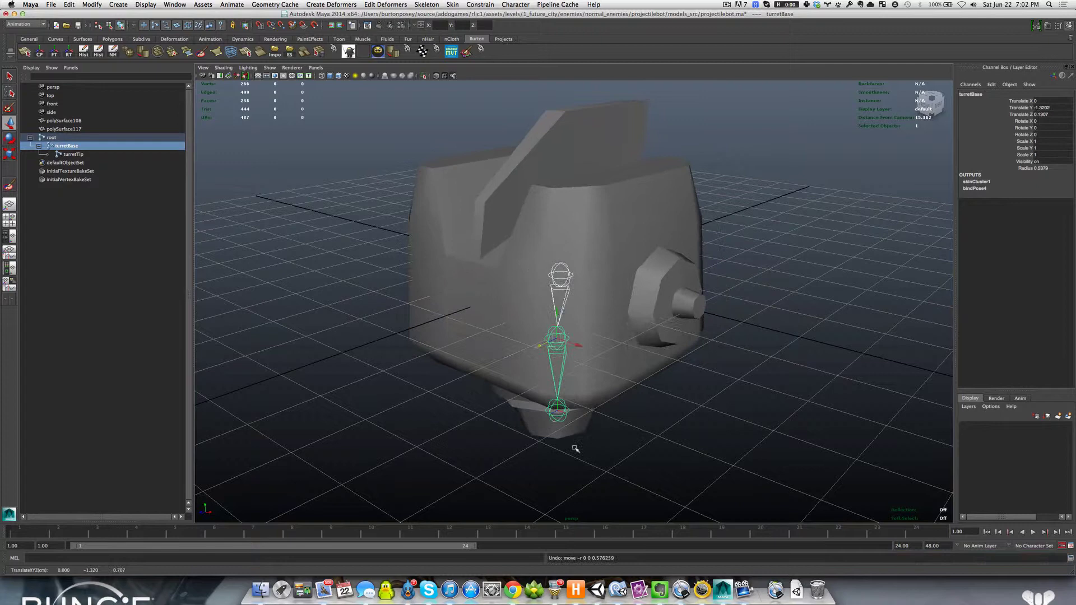
# Try moving the turretTip joint to test how the lower nozzle deforms, and undo the move
pyautogui.scroll(3, 588, 435)
pyautogui.click(551, 415)
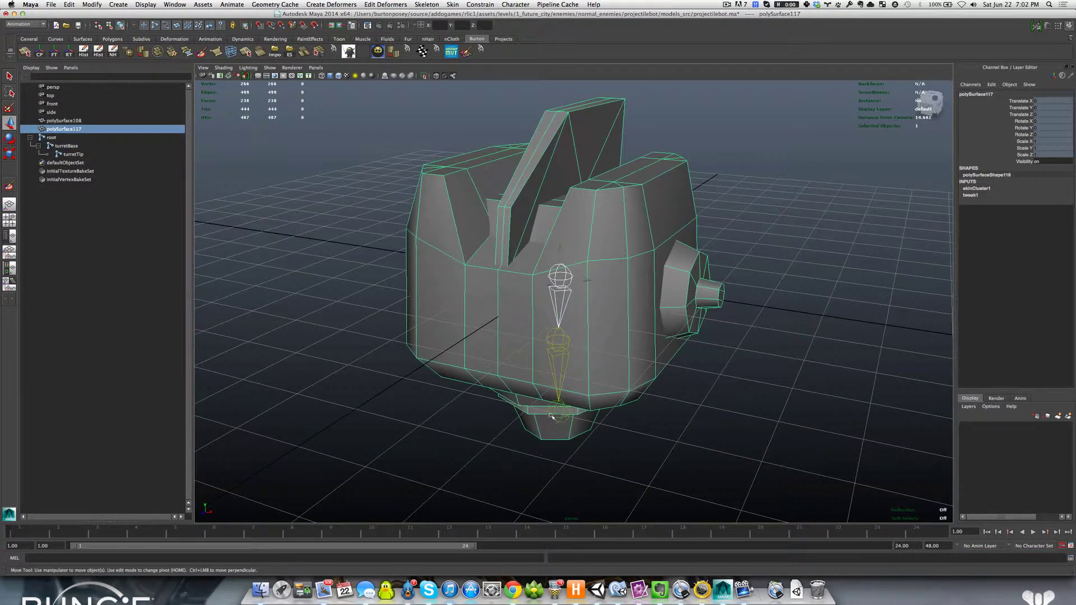
pyautogui.click(555, 415)
pyautogui.moveTo(582, 418); pyautogui.dragTo(616, 489, button='middle')
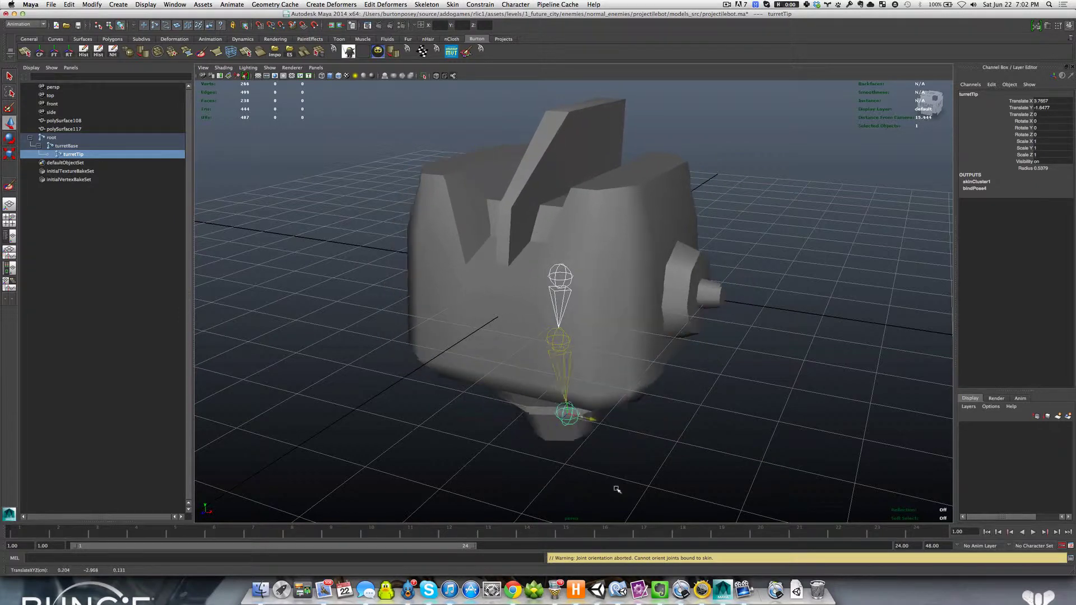
pyautogui.press('super+z')
# Select the turret mesh and examine its lower sections against the joint chain from the front
pyautogui.keyDown('alt'); pyautogui.moveTo(623, 386); pyautogui.dragTo(536, 323); pyautogui.keyUp('alt')
pyautogui.scroll(3, 503, 390)
pyautogui.scroll(-5, 495, 387)
pyautogui.click(500, 350)
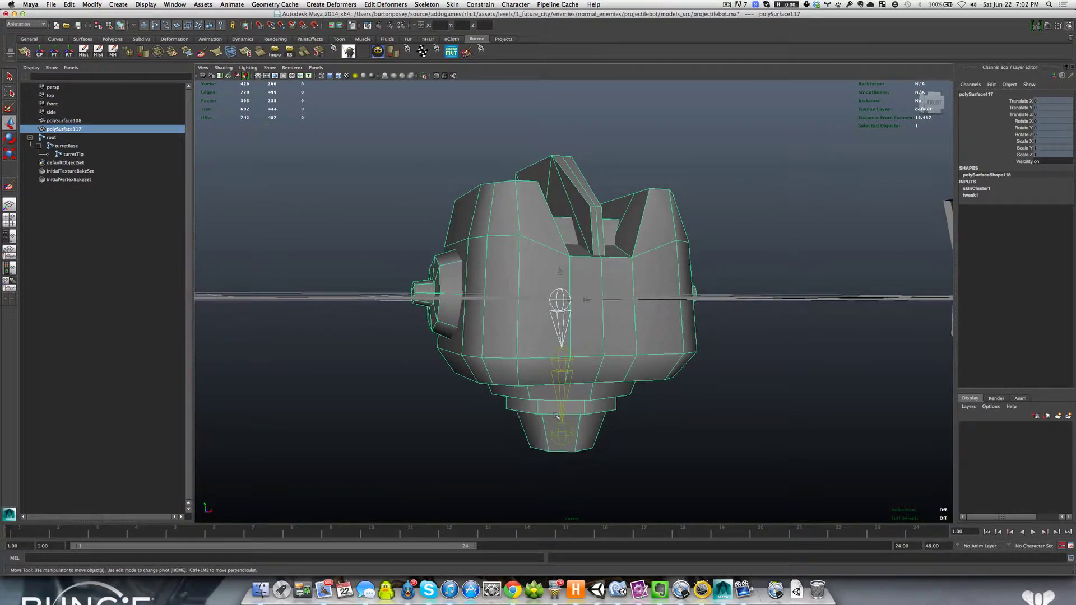
pyautogui.keyDown('alt'); pyautogui.moveTo(529, 400); pyautogui.dragTo(528, 389); pyautogui.keyUp('alt')
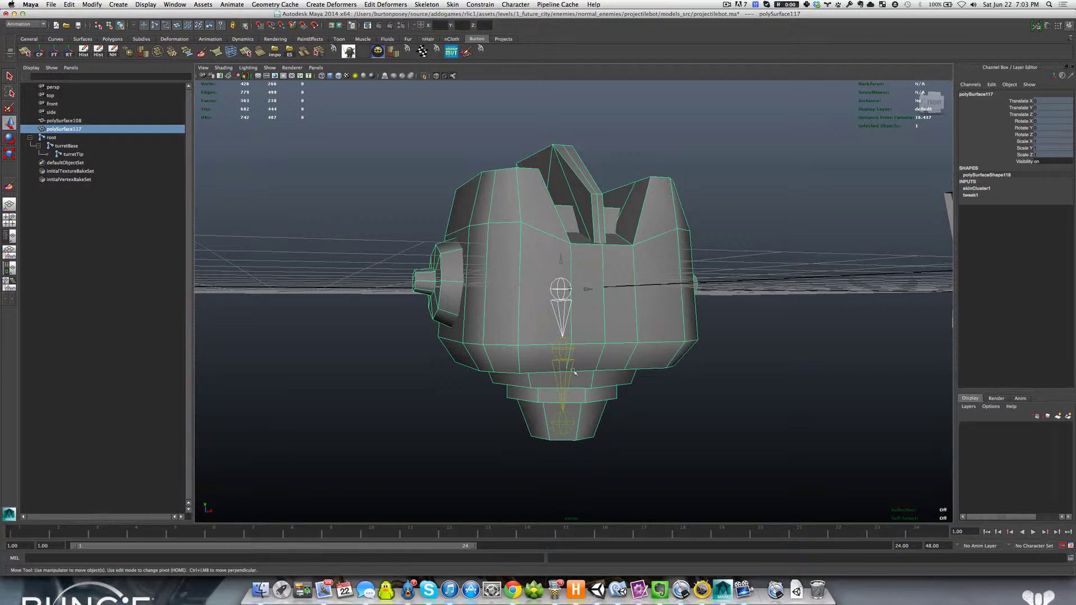
pyautogui.keyDown('alt'); pyautogui.moveTo(574, 372); pyautogui.dragTo(584, 352); pyautogui.keyUp('alt')
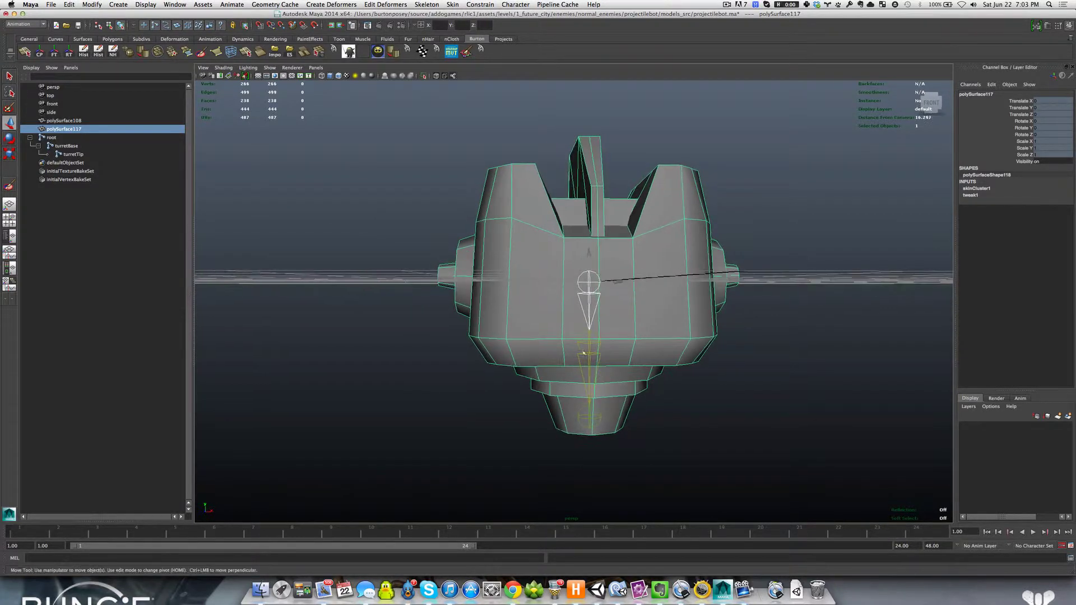
# Switch the turret mesh to face selection and select the face shells of the main body, inner section, fin and both side pods
pyautogui.moveTo(527, 337); pyautogui.dragTo(529, 352, button='right')
pyautogui.doubleClick(529, 329)
pyautogui.keyDown('alt'); pyautogui.moveTo(529, 334); pyautogui.dragTo(534, 343); pyautogui.keyUp('alt')
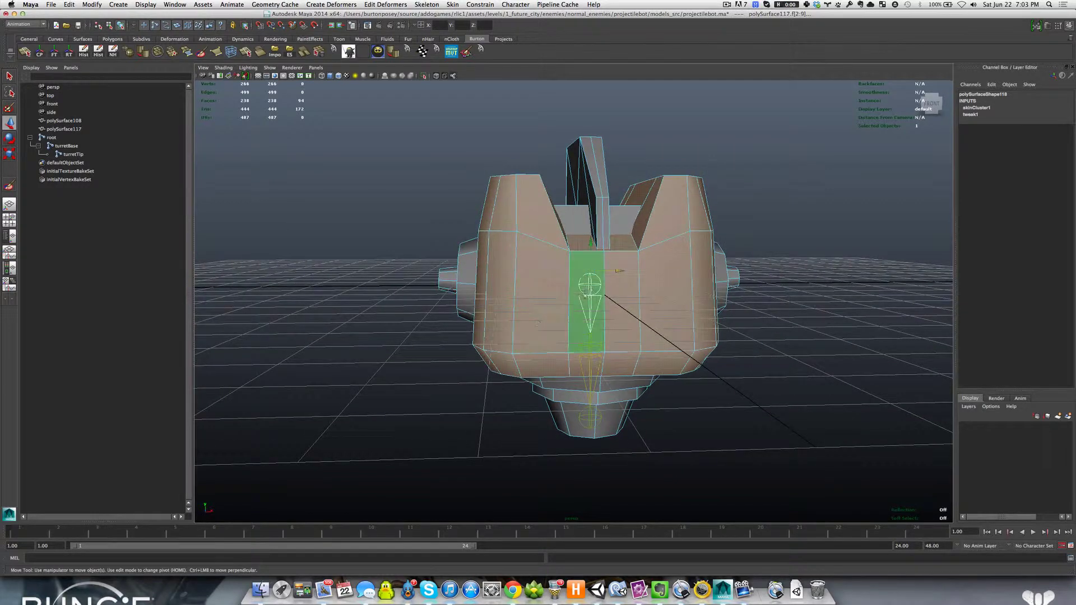
pyautogui.keyDown('shift'); pyautogui.doubleClick(573, 224); pyautogui.keyUp('shift')
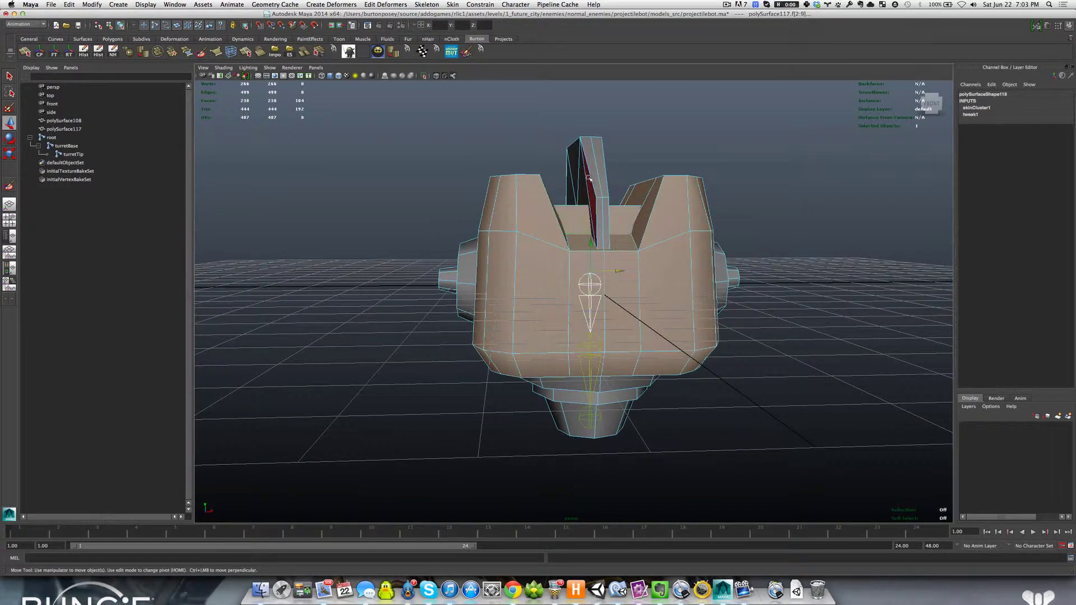
pyautogui.keyDown('shift'); pyautogui.doubleClick(588, 177); pyautogui.keyUp('shift')
pyautogui.keyDown('shift'); pyautogui.doubleClick(466, 272); pyautogui.keyUp('shift')
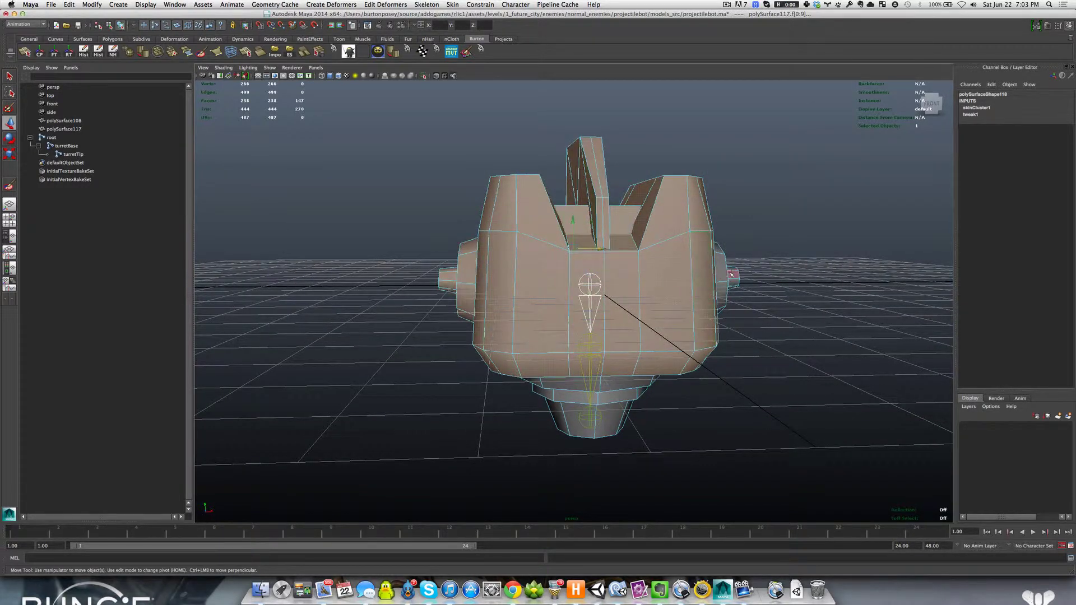
pyautogui.keyDown('shift'); pyautogui.doubleClick(731, 275); pyautogui.keyUp('shift')
pyautogui.moveTo(623, 329)
pyautogui.keyDown('alt'); pyautogui.mouseDown()
pyautogui.moveTo(592, 326)
pyautogui.moveTo(627, 318)
pyautogui.mouseUp(); pyautogui.keyUp('alt')
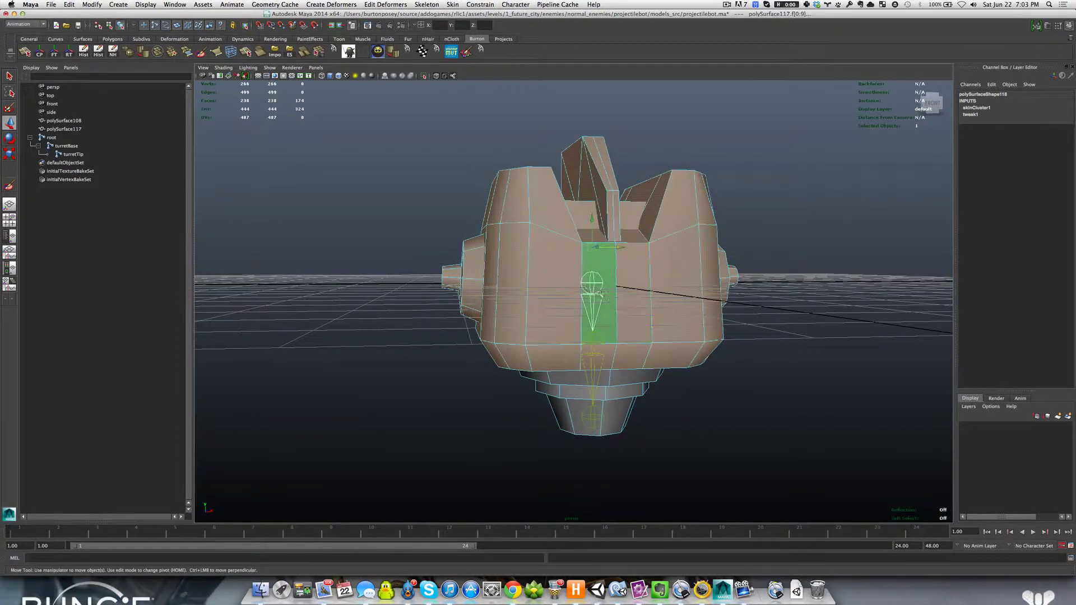
pyautogui.click(551, 280)
pyautogui.click(595, 280)
pyautogui.click(546, 246)
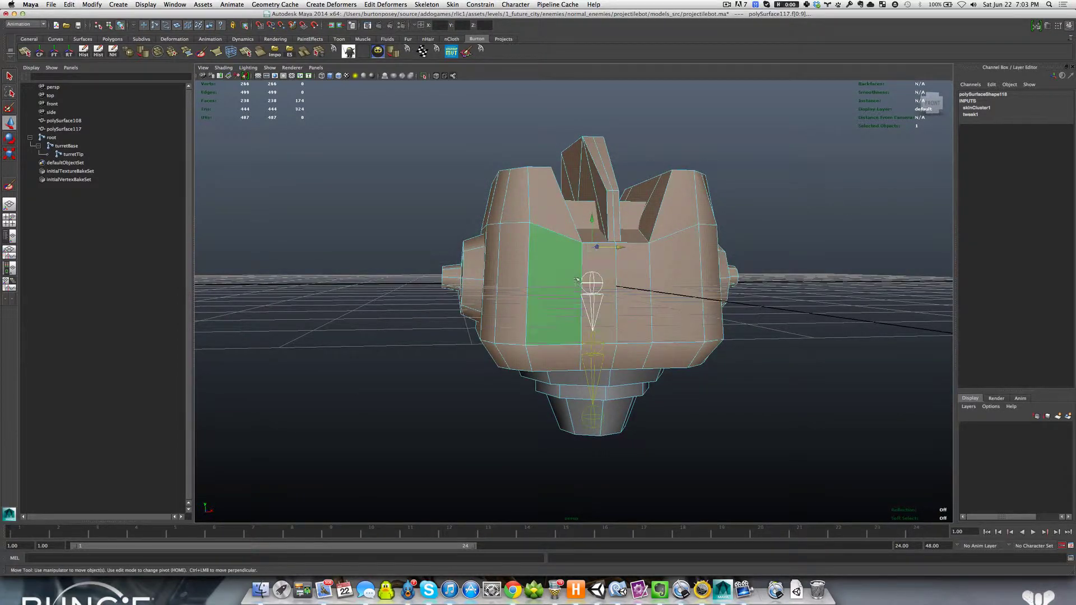
pyautogui.click(665, 246)
# Select the collar's face shell beneath the main body, try moving it upward, and undo the move
pyautogui.keyDown('alt'); pyautogui.moveTo(665, 247); pyautogui.dragTo(615, 303); pyautogui.keyUp('alt')
pyautogui.scroll(-3, 629, 364)
pyautogui.scroll(4, 633, 354)
pyautogui.keyDown('alt'); pyautogui.moveTo(641, 352); pyautogui.dragTo(625, 358); pyautogui.keyUp('alt')
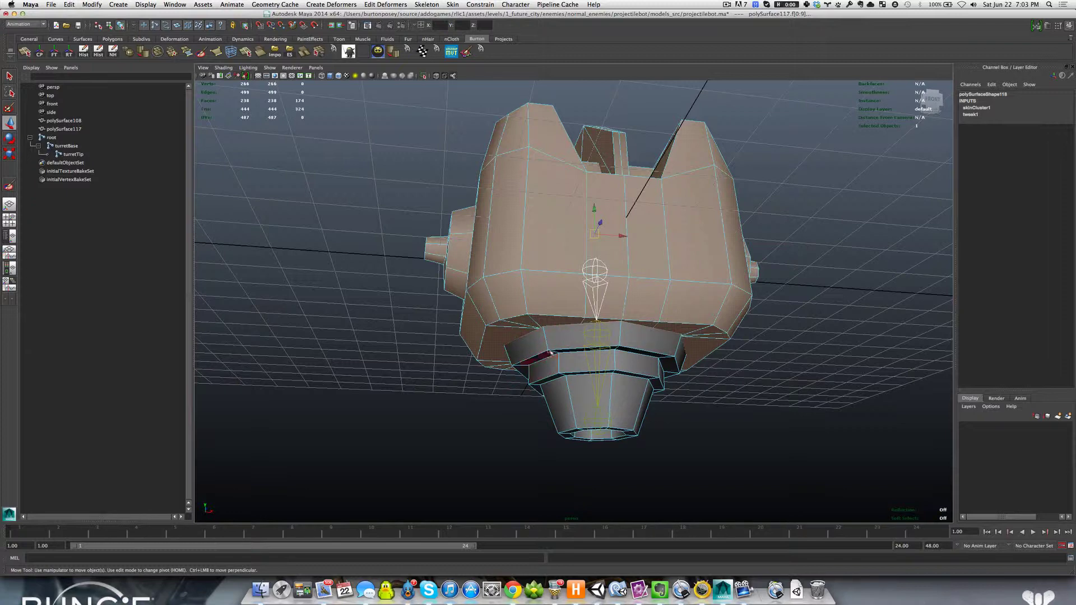
pyautogui.doubleClick(541, 350)
pyautogui.keyDown('alt'); pyautogui.moveTo(551, 376); pyautogui.dragTo(541, 323); pyautogui.keyUp('alt')
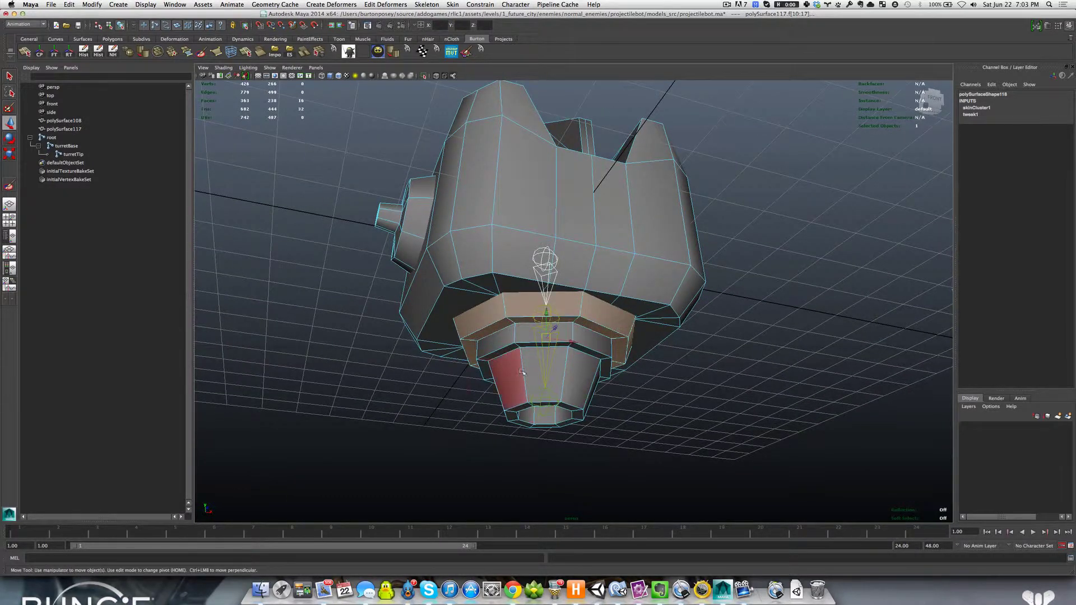
pyautogui.keyDown('alt'); pyautogui.moveTo(551, 371); pyautogui.dragTo(540, 329); pyautogui.keyUp('alt')
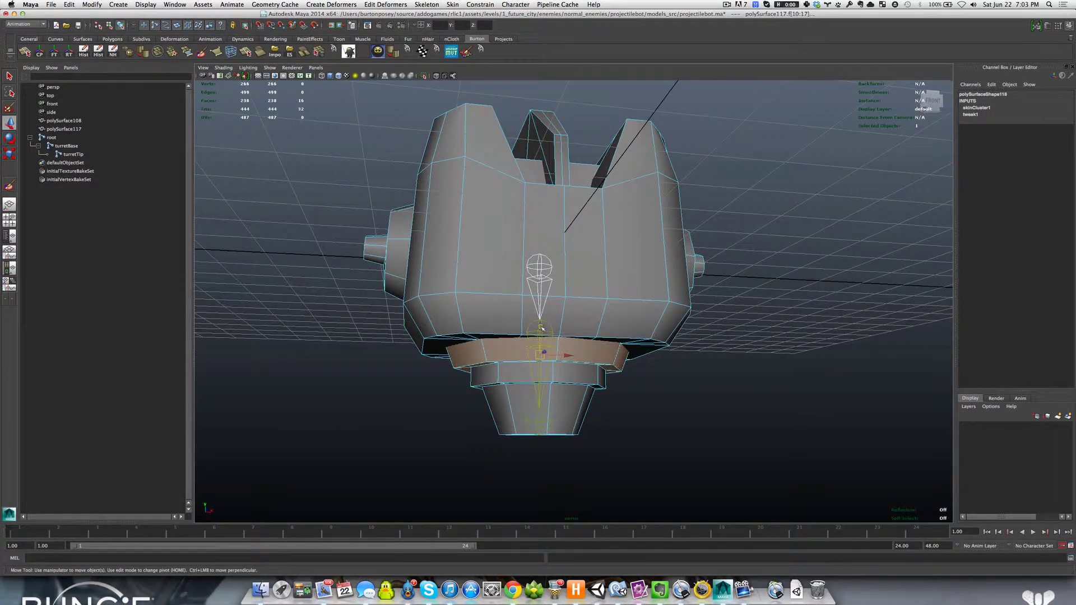
pyautogui.moveTo(541, 328); pyautogui.dragTo(542, 321)
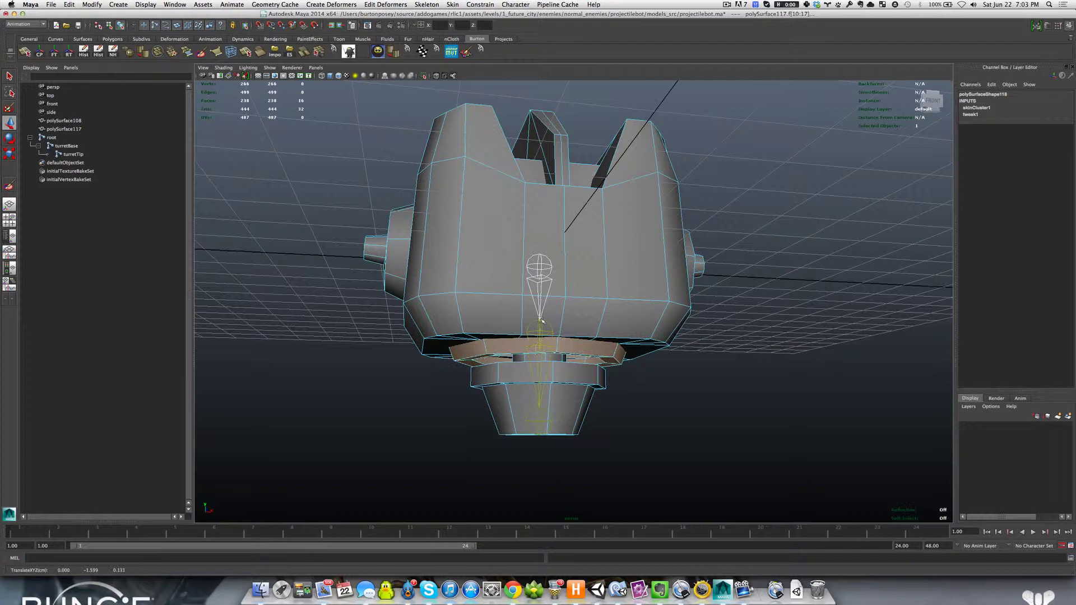
pyautogui.press('z')
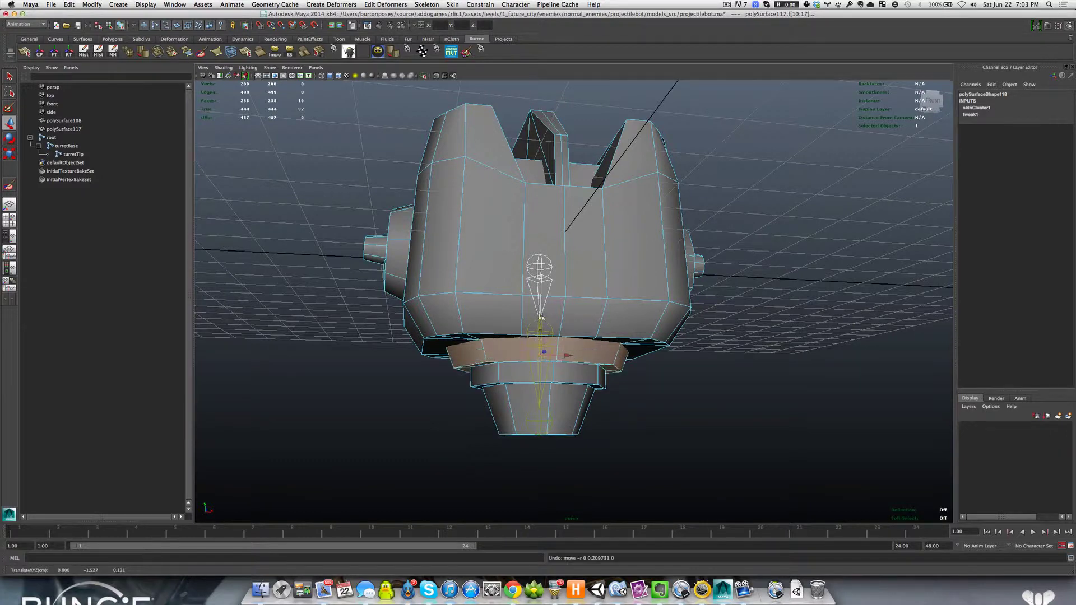
# Select the face shell of the lower nozzle, undo its small shift, and inspect it in wireframe and shaded display
pyautogui.doubleClick(507, 417)
pyautogui.keyDown('alt'); pyautogui.moveTo(511, 416); pyautogui.dragTo(547, 363); pyautogui.keyUp('alt')
pyautogui.press('super+z')
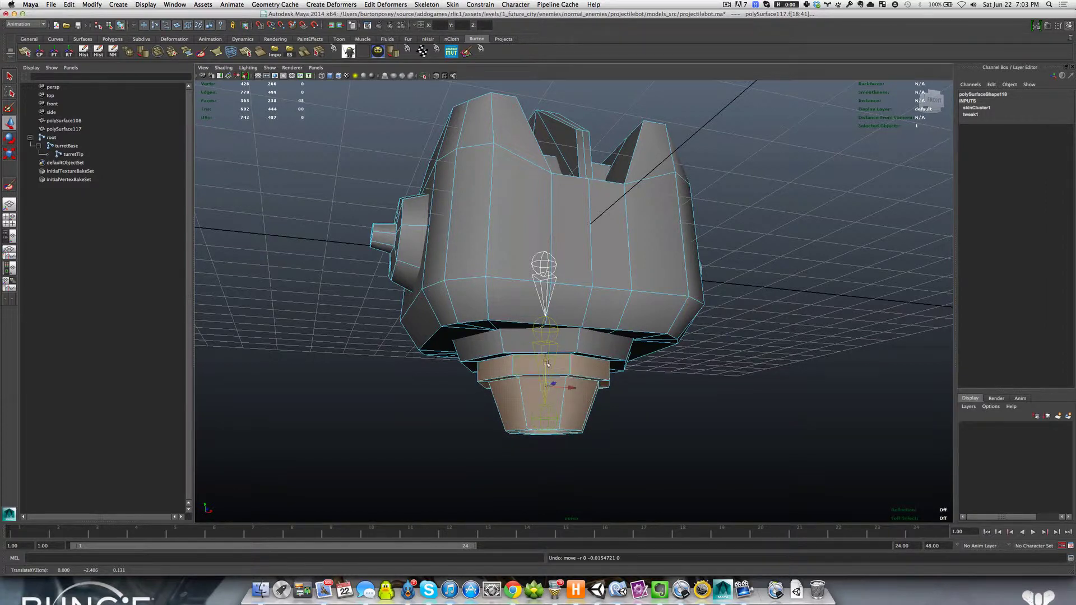
pyautogui.scroll(5, 493, 363)
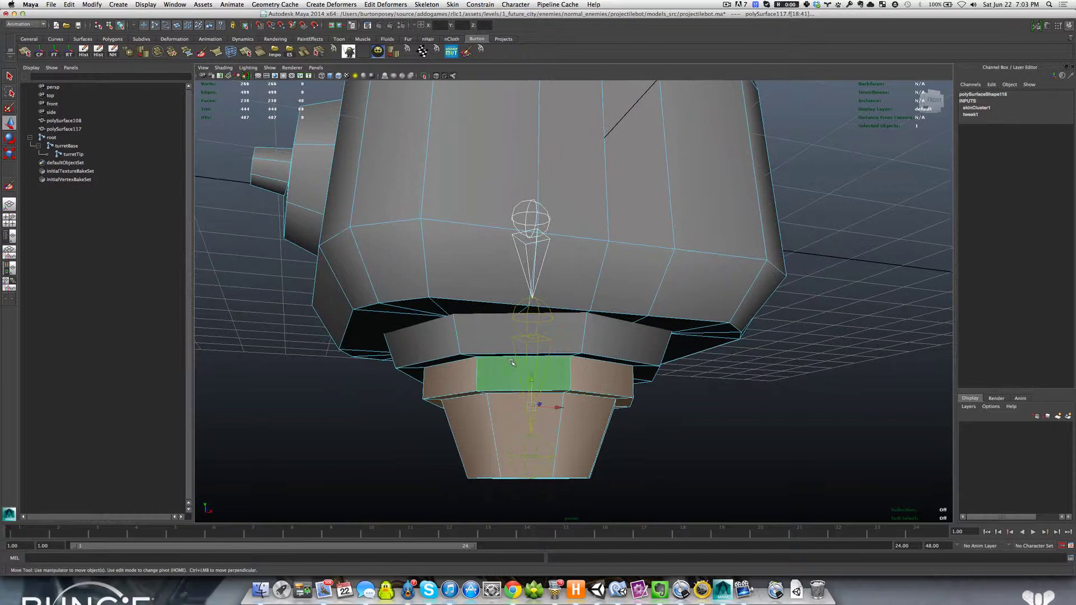
pyautogui.press('4')
pyautogui.scroll(2, 511, 366)
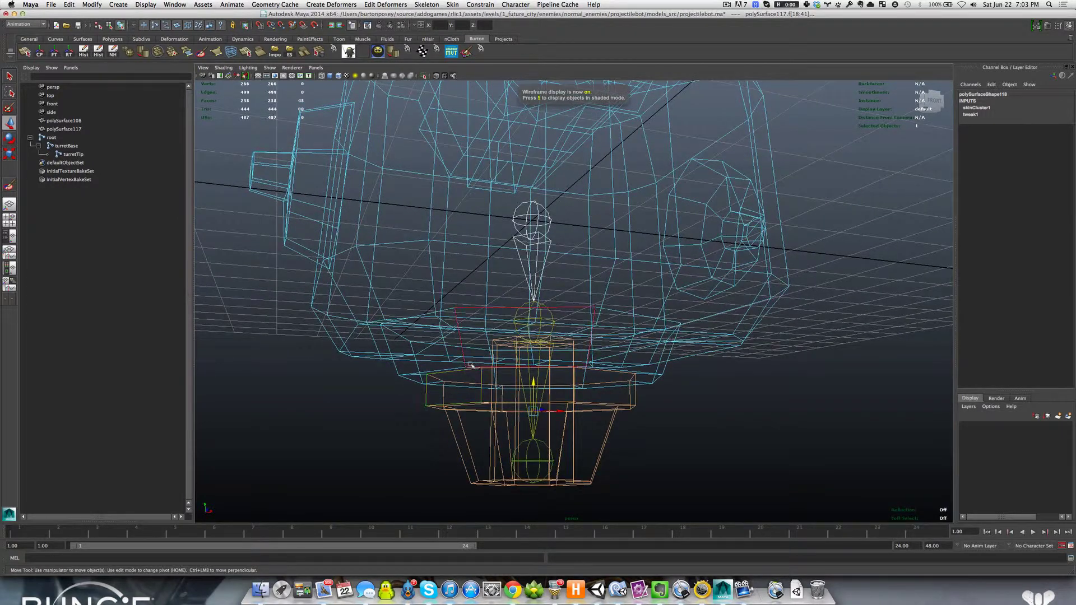
pyautogui.press('5')
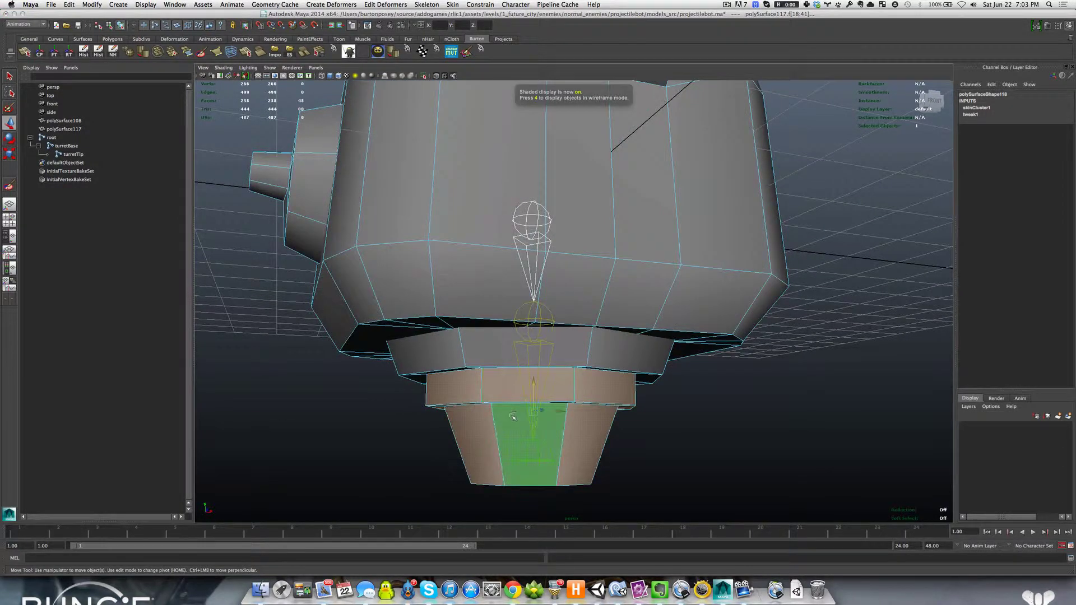
# Try raising the lower nozzle shell into the collar, and raise the collar shell toward the main body
pyautogui.scroll(2, 535, 384)
pyautogui.moveTo(535, 384); pyautogui.dragTo(537, 353)
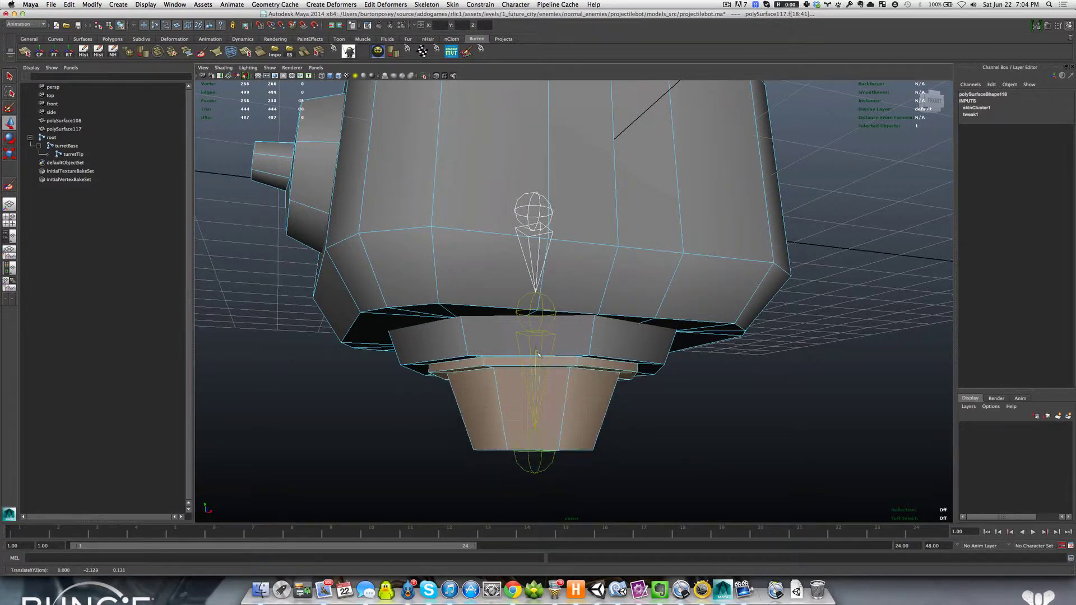
pyautogui.doubleClick(476, 339)
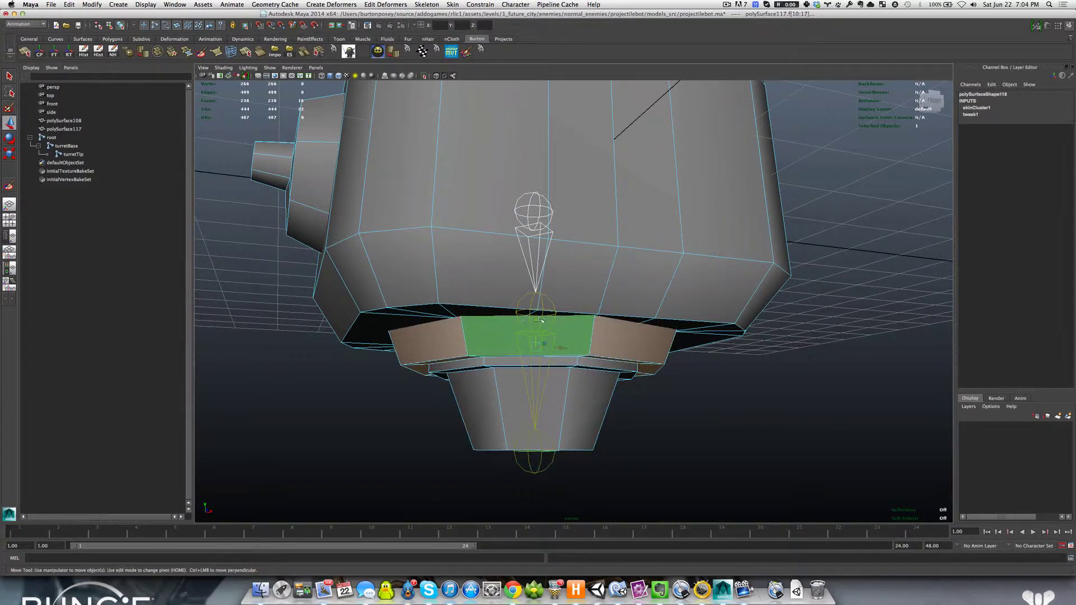
pyautogui.moveTo(541, 321); pyautogui.dragTo(534, 303)
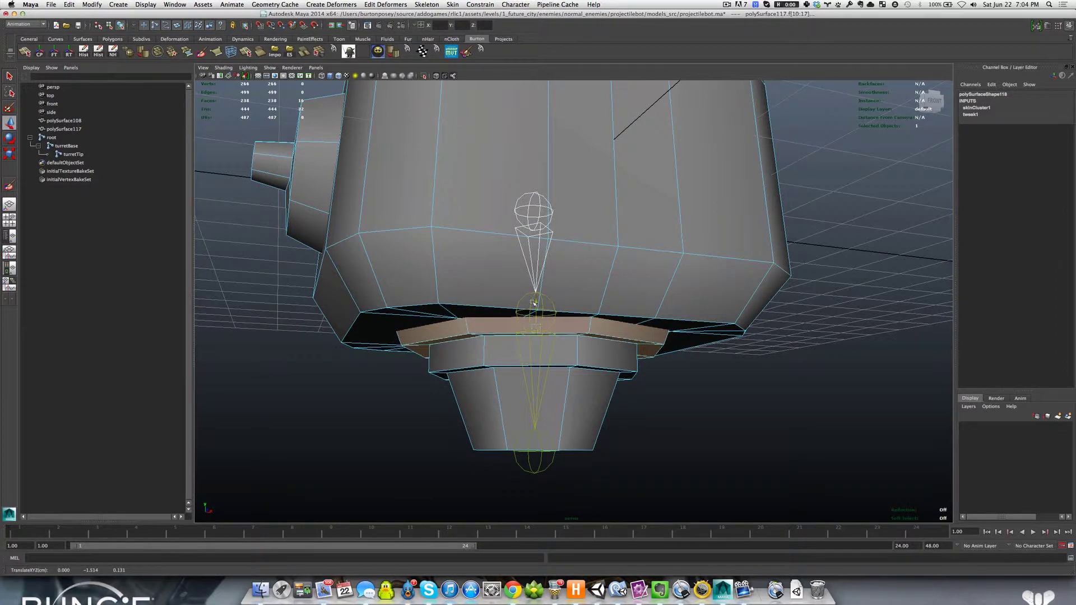
# Undo the collar and nozzle moves and clear the face selection
pyautogui.press('z')
pyautogui.press('z')
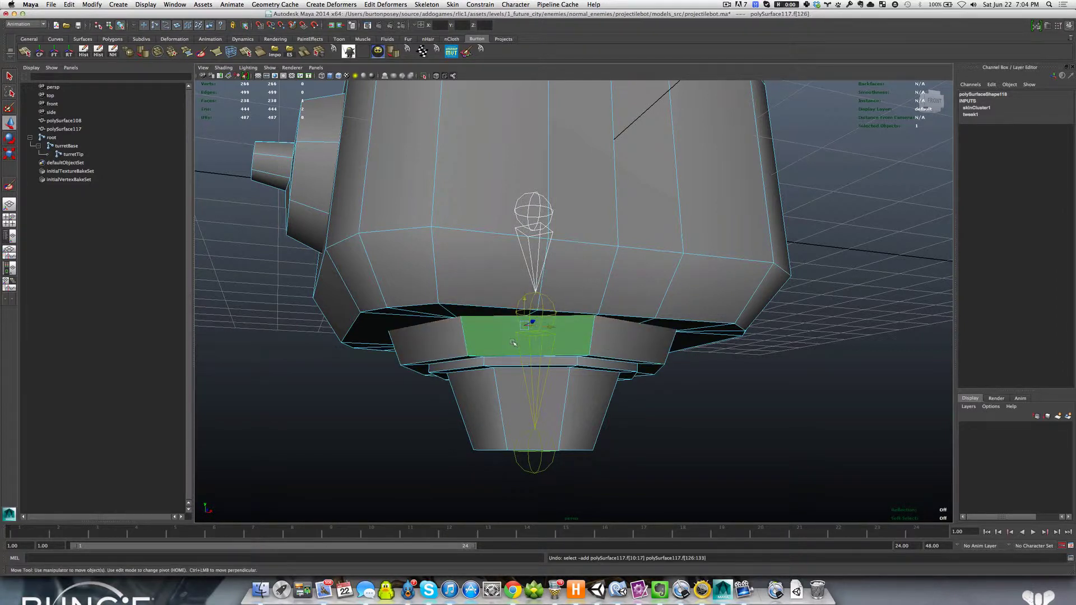
pyautogui.press('z')
pyautogui.press('z')
pyautogui.scroll(-3, 503, 409)
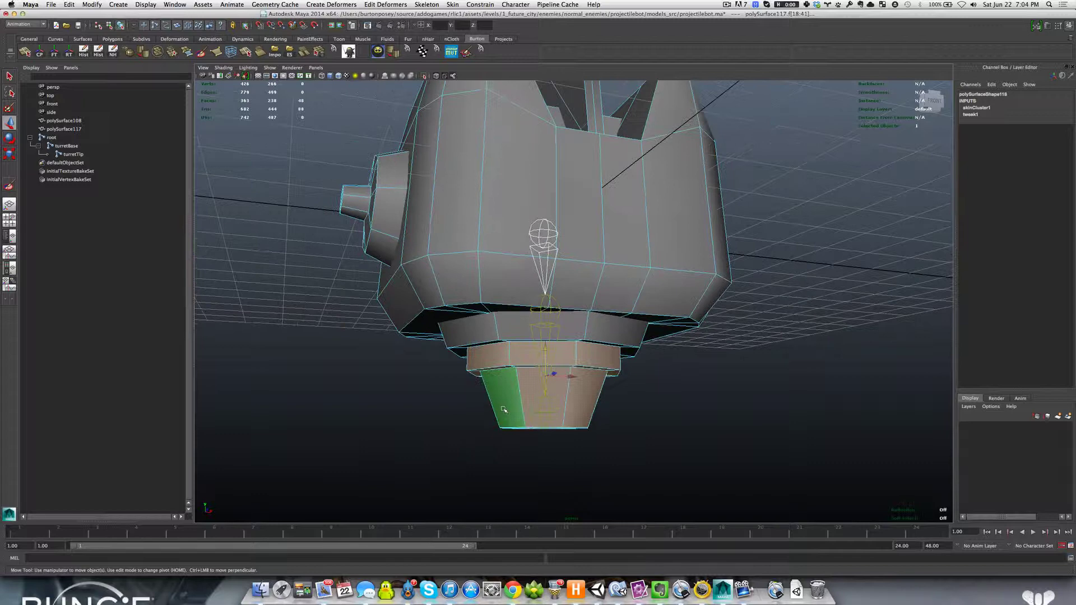
pyautogui.press('z')
pyautogui.press('z')
pyautogui.press('z')
pyautogui.press('z')
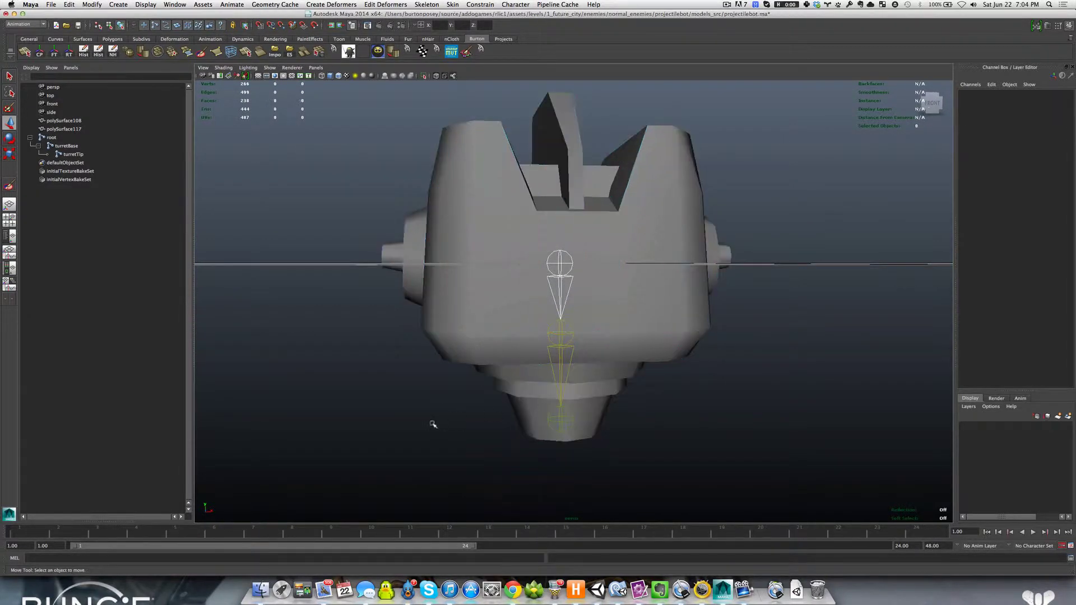
# Reselect the turret mesh and select the main body's face shell in face selection mode
pyautogui.press('z')
pyautogui.press('z')
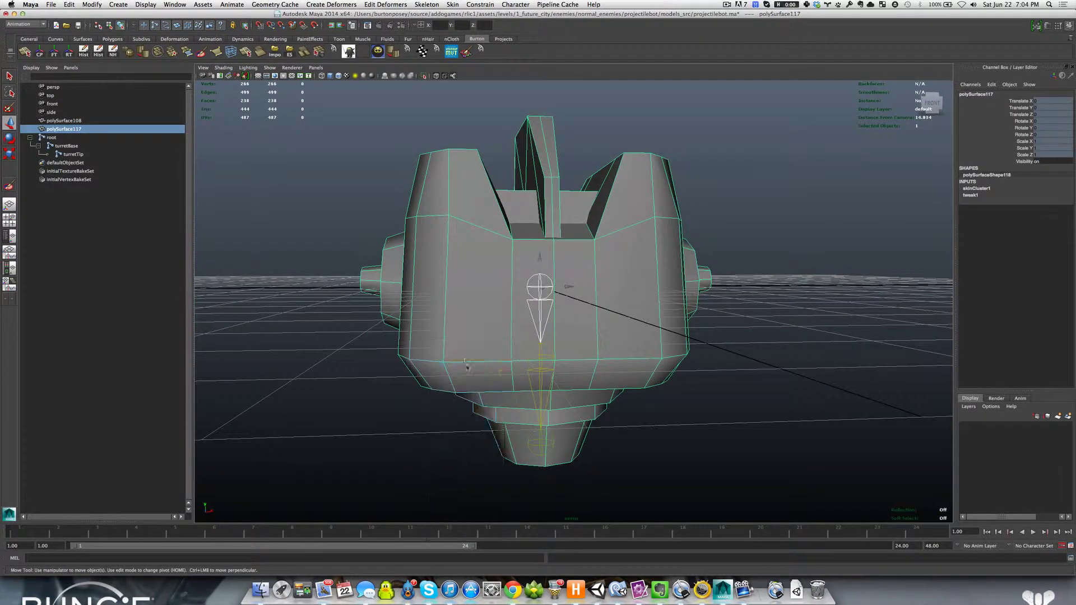
pyautogui.press('z')
pyautogui.press('z')
pyautogui.press('z')
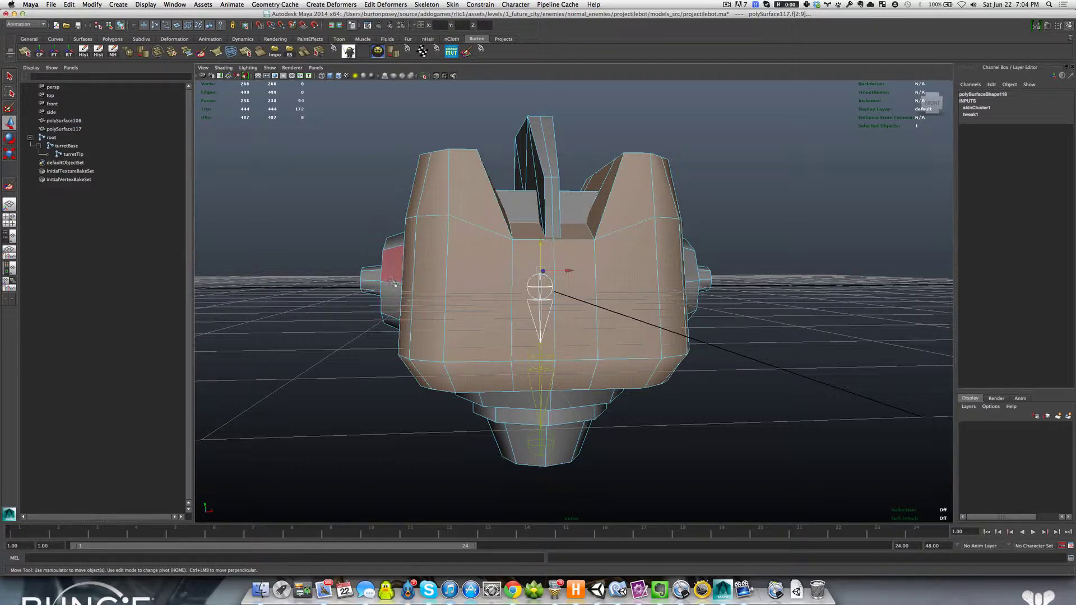
pyautogui.press('z')
pyautogui.press('z')
pyautogui.press('z')
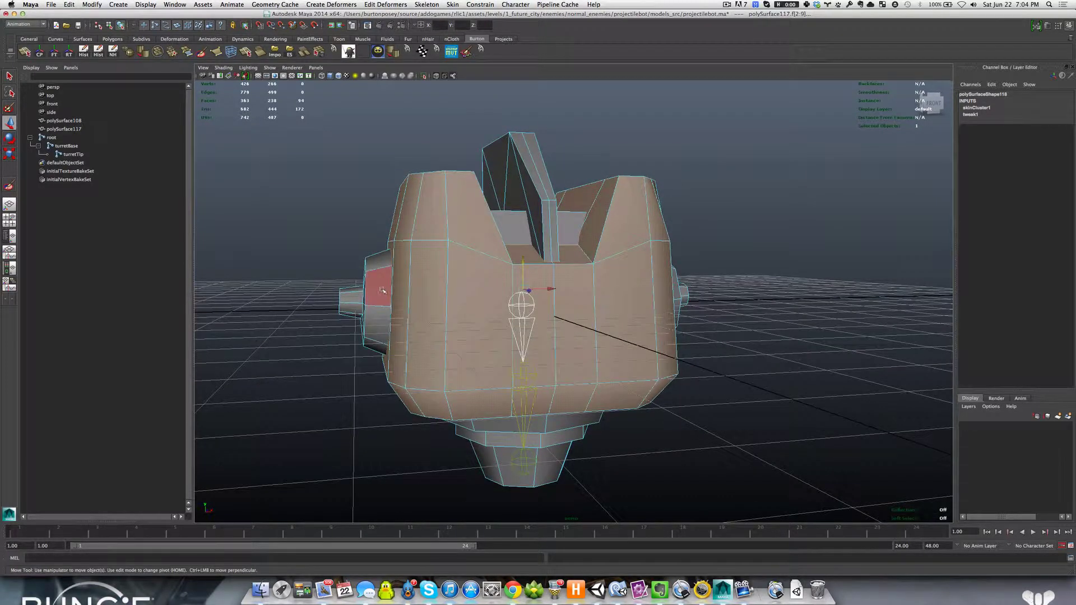
pyautogui.click(442, 308)
pyautogui.rightClick(443, 310)
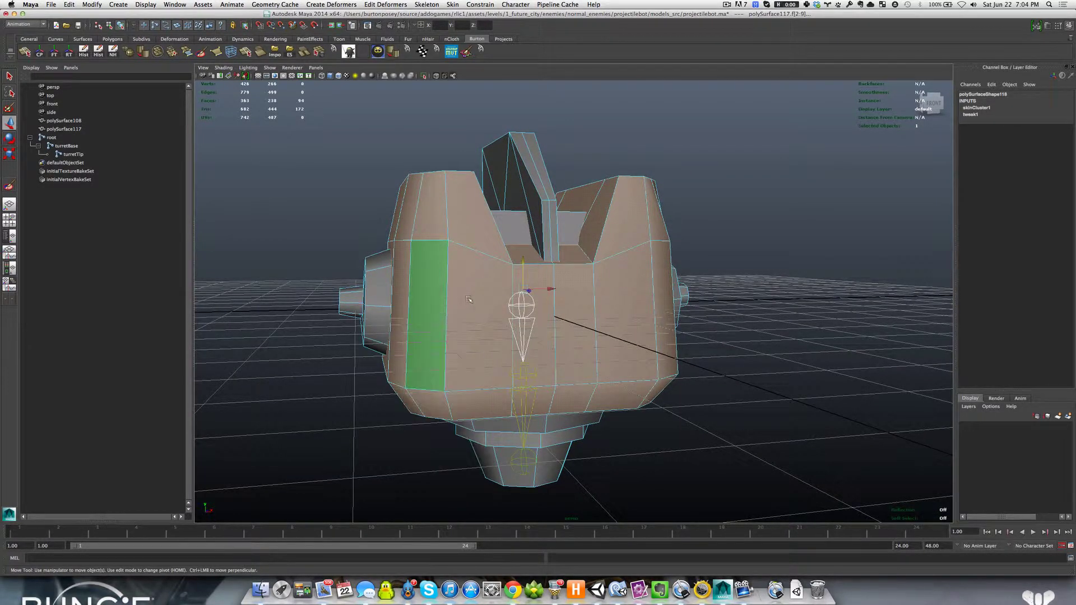
# Return to face selection on the turret mesh and add the inner block, top fin and both side barrel shells to the main body's selection
pyautogui.press('F8')
pyautogui.rightClick(456, 303)
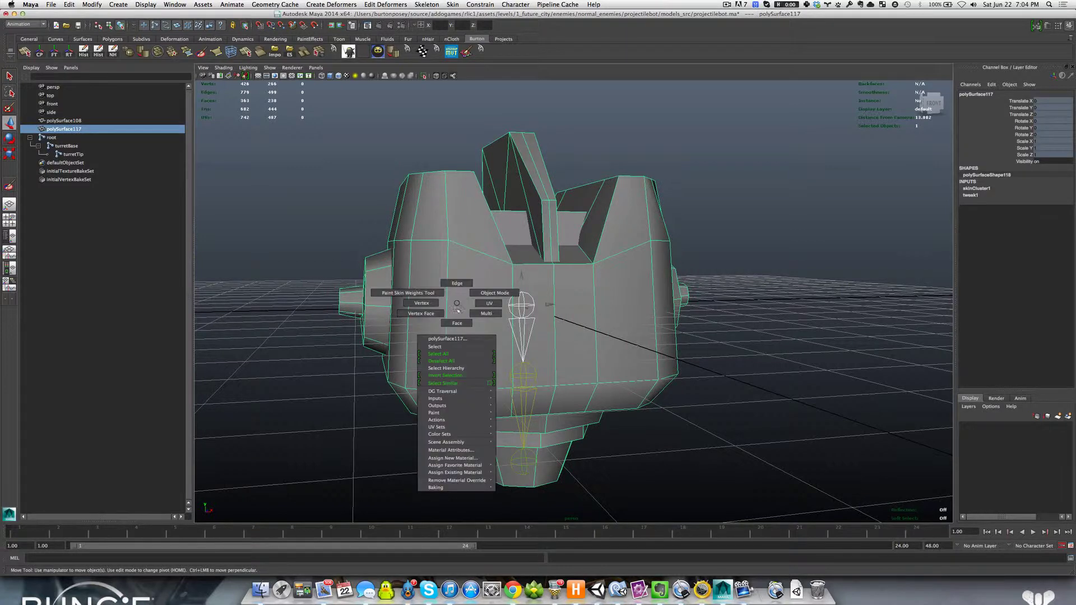
pyautogui.click(457, 323)
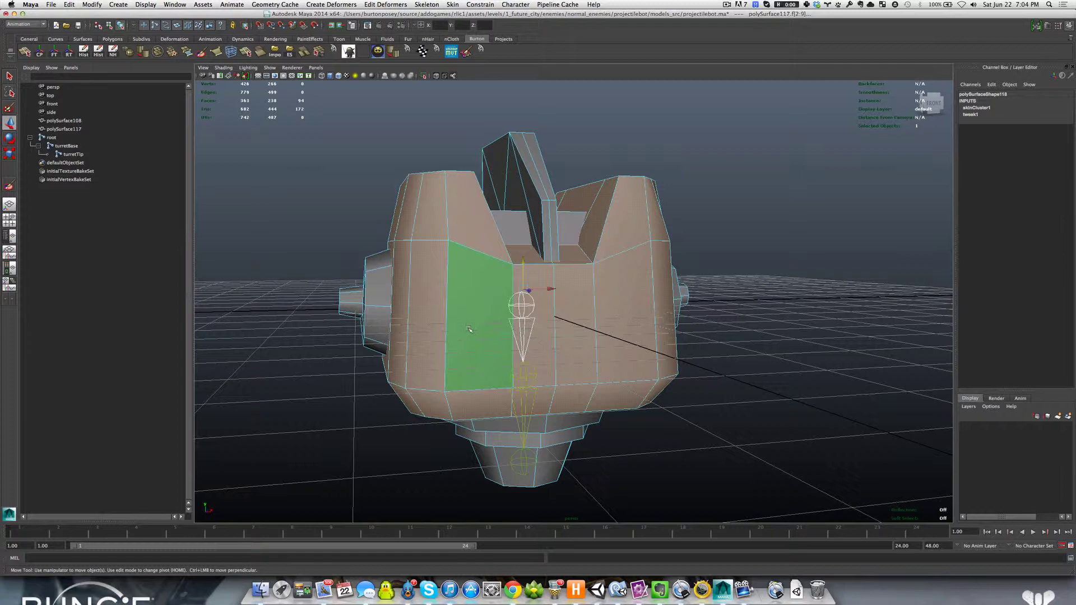
pyautogui.keyDown('alt'); pyautogui.moveTo(481, 317); pyautogui.dragTo(438, 345); pyautogui.keyUp('alt')
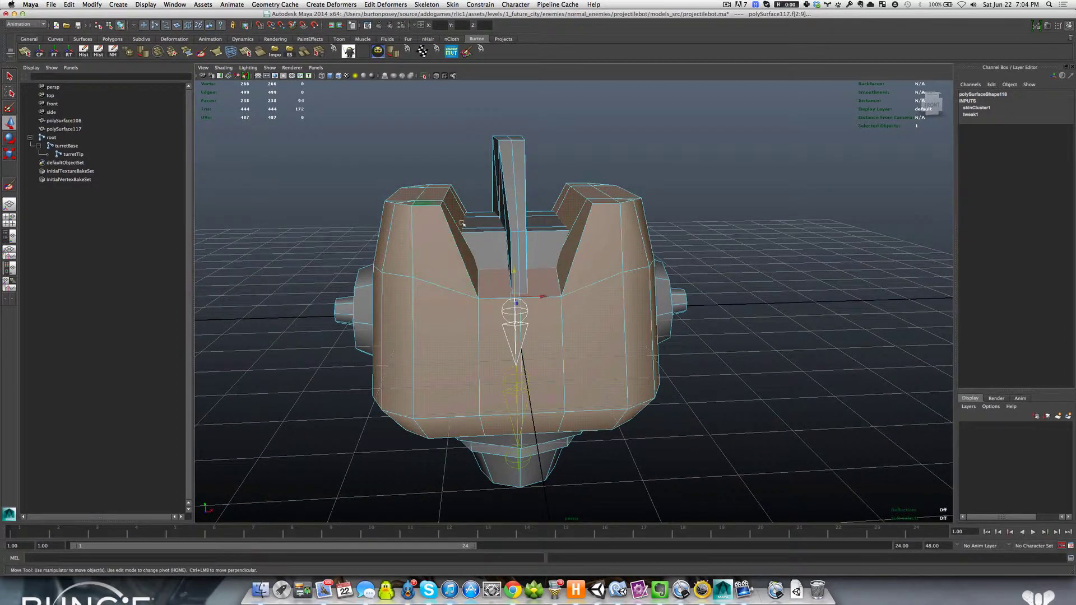
pyautogui.keyDown('shift'); pyautogui.doubleClick(488, 249); pyautogui.keyUp('shift')
pyautogui.keyDown('shift'); pyautogui.doubleClick(515, 194); pyautogui.keyUp('shift')
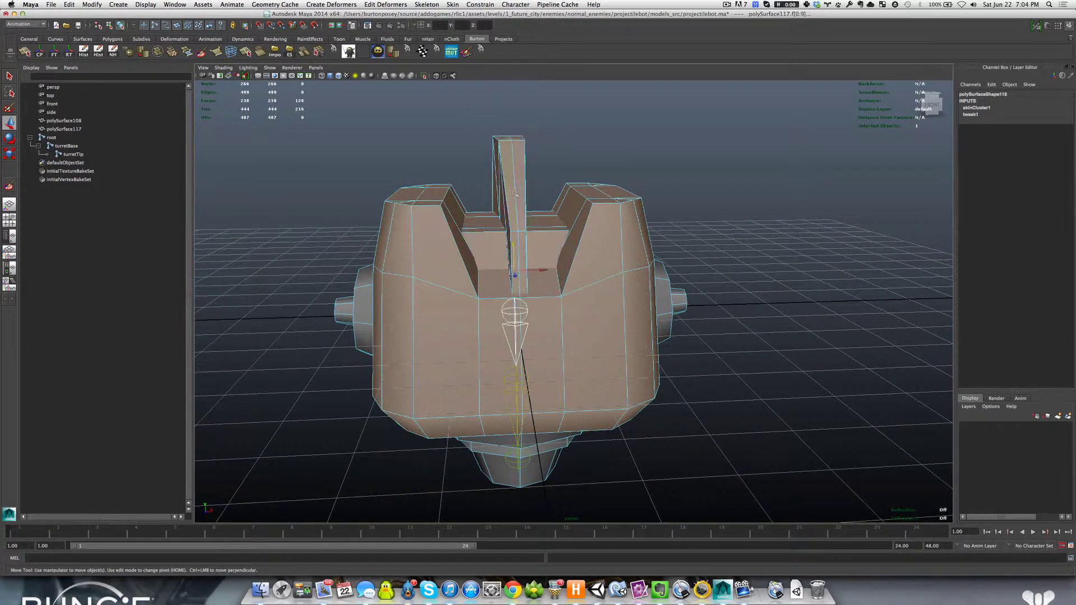
pyautogui.keyDown('alt'); pyautogui.moveTo(591, 309); pyautogui.dragTo(551, 305); pyautogui.keyUp('alt')
pyautogui.keyDown('shift'); pyautogui.doubleClick(619, 305); pyautogui.keyUp('shift')
pyautogui.keyDown('alt'); pyautogui.moveTo(430, 290); pyautogui.dragTo(483, 292); pyautogui.keyUp('alt')
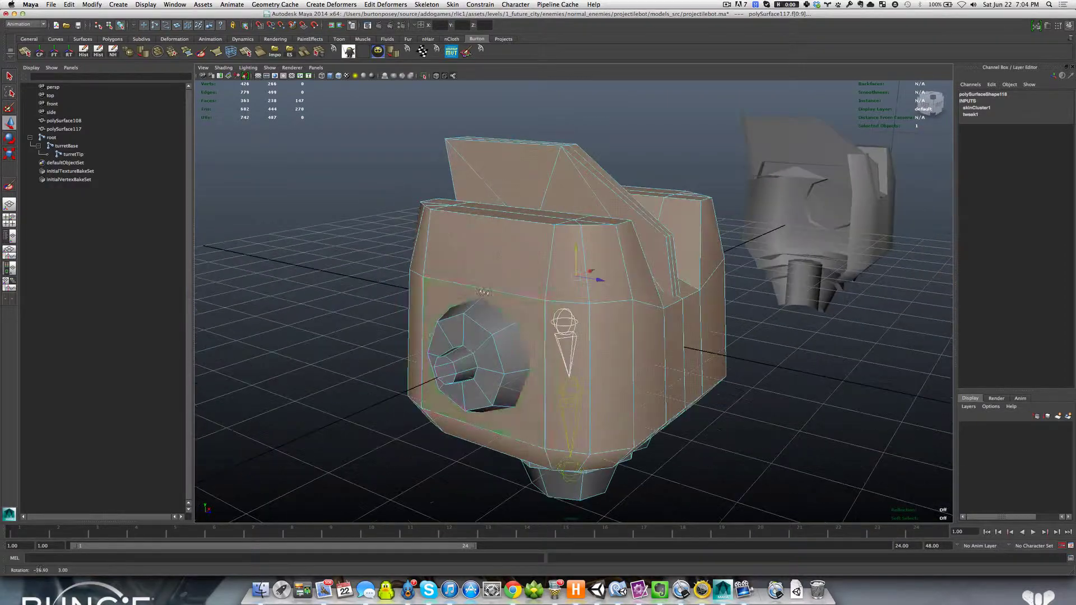
pyautogui.keyDown('shift'); pyautogui.doubleClick(469, 354); pyautogui.keyUp('shift')
pyautogui.keyDown('alt'); pyautogui.moveTo(483, 354); pyautogui.dragTo(443, 359); pyautogui.keyUp('alt')
# Check the selected shells in wireframe and shaded display, and isolate them in the viewport
pyautogui.press('4')
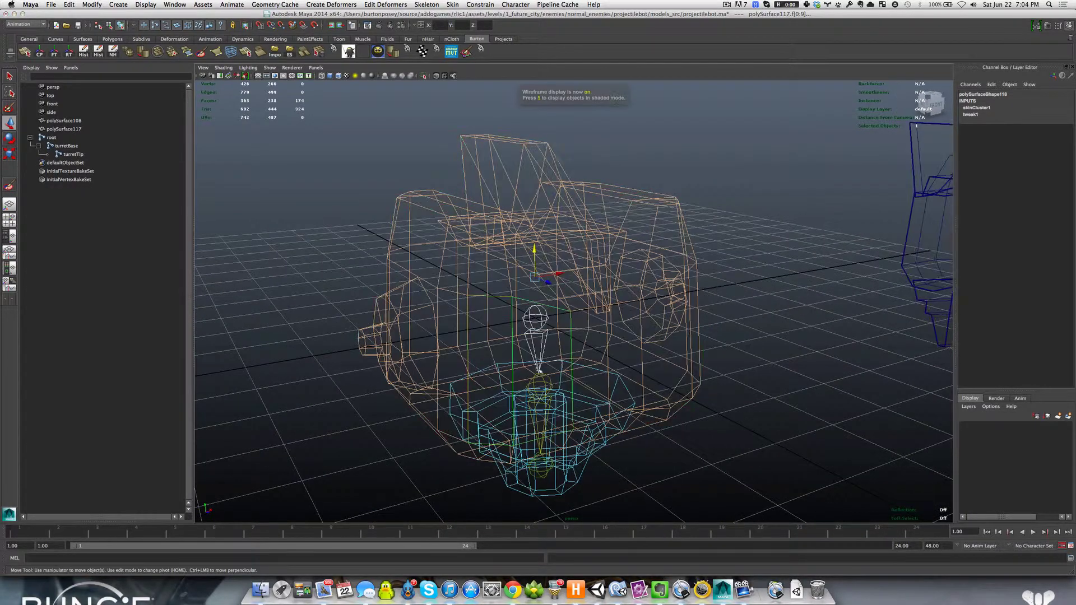
pyautogui.moveTo(539, 370)
pyautogui.keyDown('alt'); pyautogui.mouseDown()
pyautogui.moveTo(487, 347)
pyautogui.moveTo(514, 366)
pyautogui.mouseUp(); pyautogui.keyUp('alt')
pyautogui.press('5')
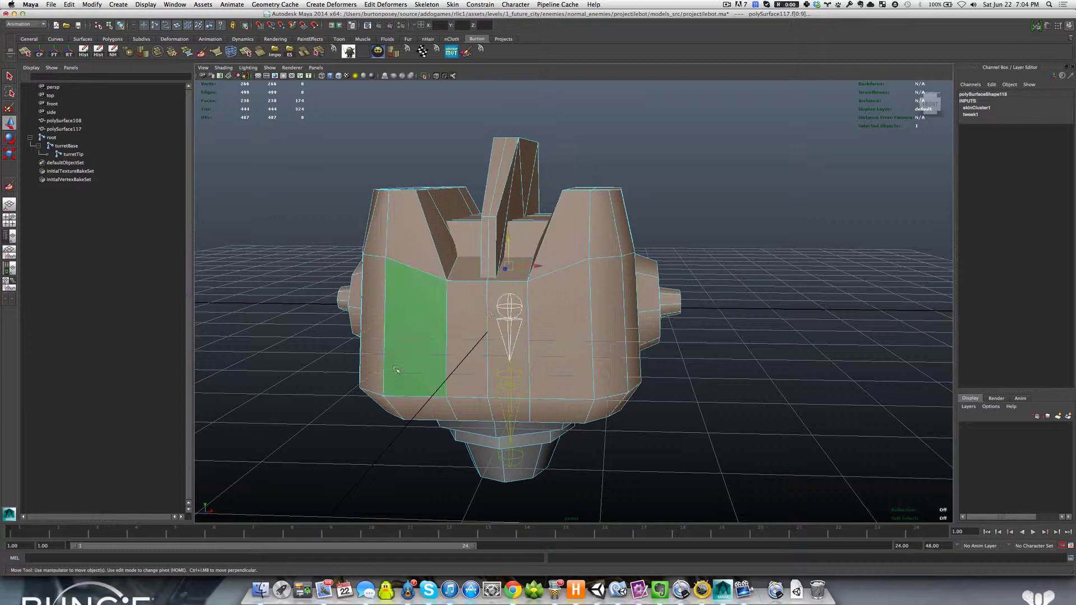
pyautogui.keyDown('alt'); pyautogui.moveTo(397, 370); pyautogui.dragTo(436, 355); pyautogui.keyUp('alt')
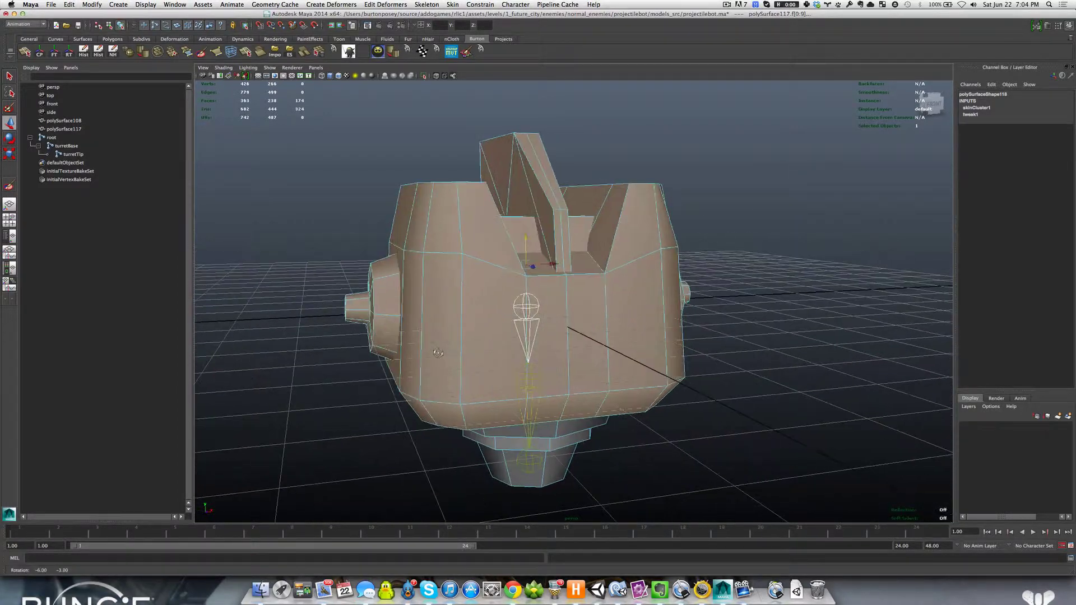
pyautogui.hotkey('ctrl', '1')
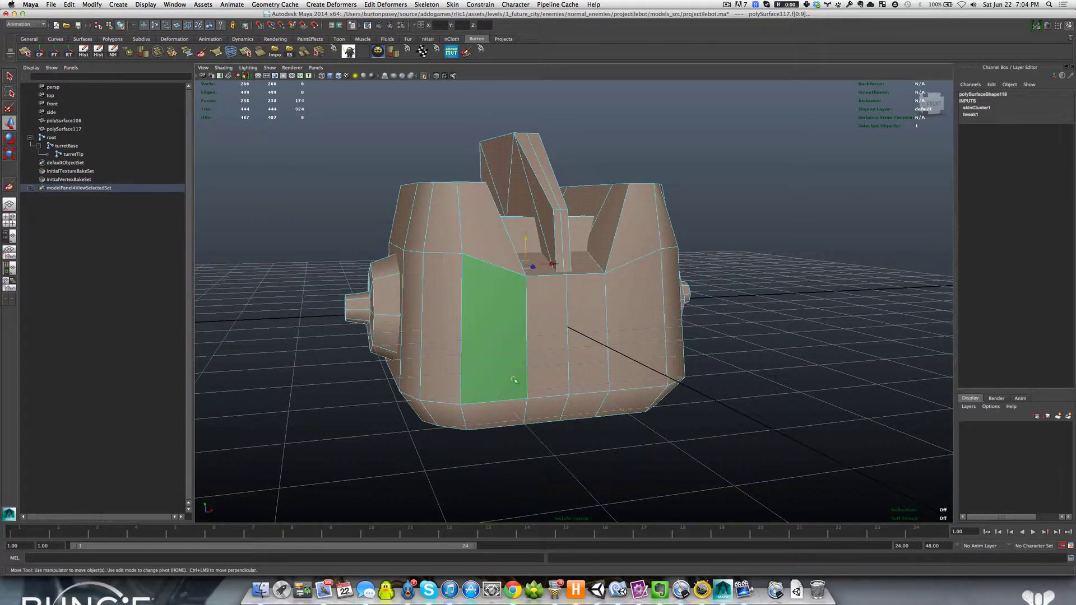
# Switch from face selection back to object mode and select the isolated turret mesh polySurface117
pyautogui.rightClick(485, 379)
pyautogui.click(484, 379)
pyautogui.rightClick(480, 383)
pyautogui.moveTo(501, 371); pyautogui.dragTo(504, 371, button='right')
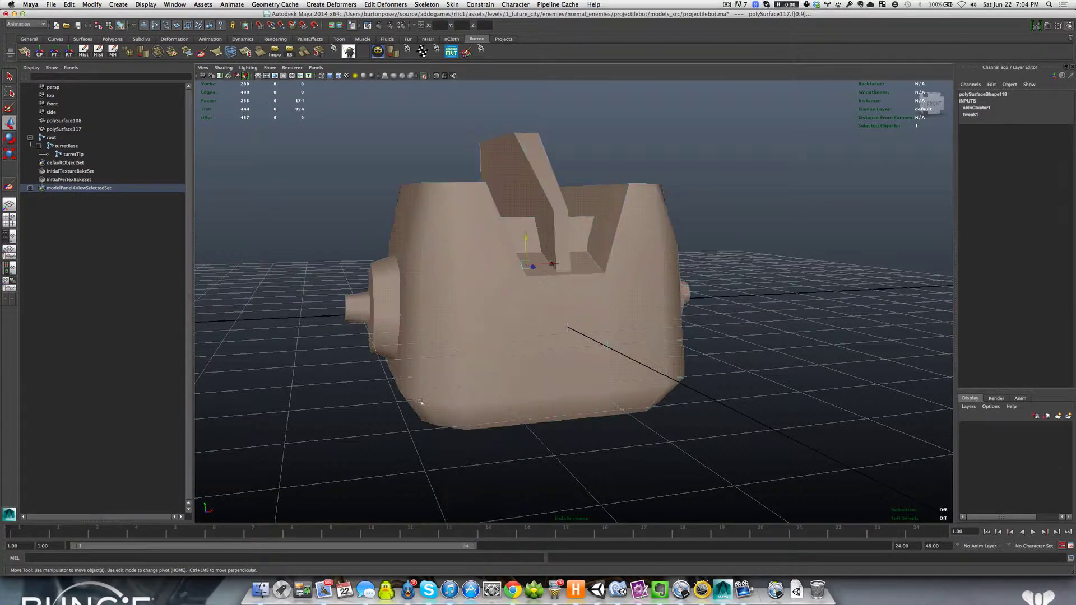
pyautogui.click(364, 413)
pyautogui.scroll(-4, 404, 399)
pyautogui.scroll(2, 418, 398)
pyautogui.keyDown('alt'); pyautogui.moveTo(417, 398); pyautogui.dragTo(474, 380); pyautogui.keyUp('alt')
pyautogui.click(453, 362)
pyautogui.moveTo(475, 380)
pyautogui.keyDown('alt'); pyautogui.mouseDown(button='right')
pyautogui.moveTo(476, 388)
pyautogui.moveTo(490, 375)
pyautogui.mouseUp(button='right'); pyautogui.keyUp('alt')
pyautogui.keyDown('alt'); pyautogui.moveTo(489, 375); pyautogui.dragTo(415, 347); pyautogui.keyUp('alt')
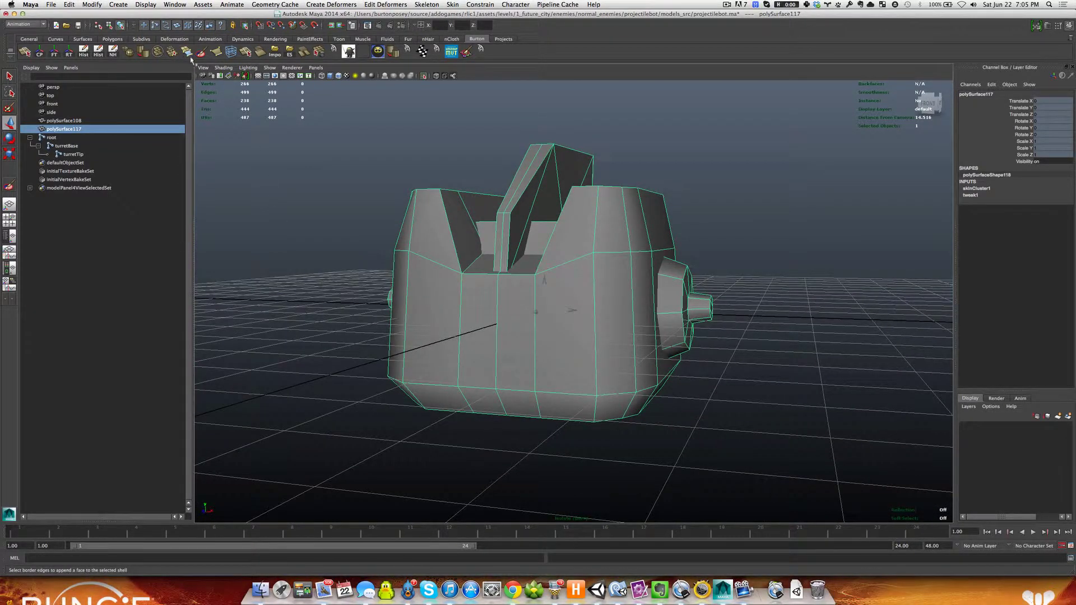
# Start the Paint Skin Weights Tool on the isolated turret mesh
pyautogui.click(452, 4)
pyautogui.moveTo(456, 21)
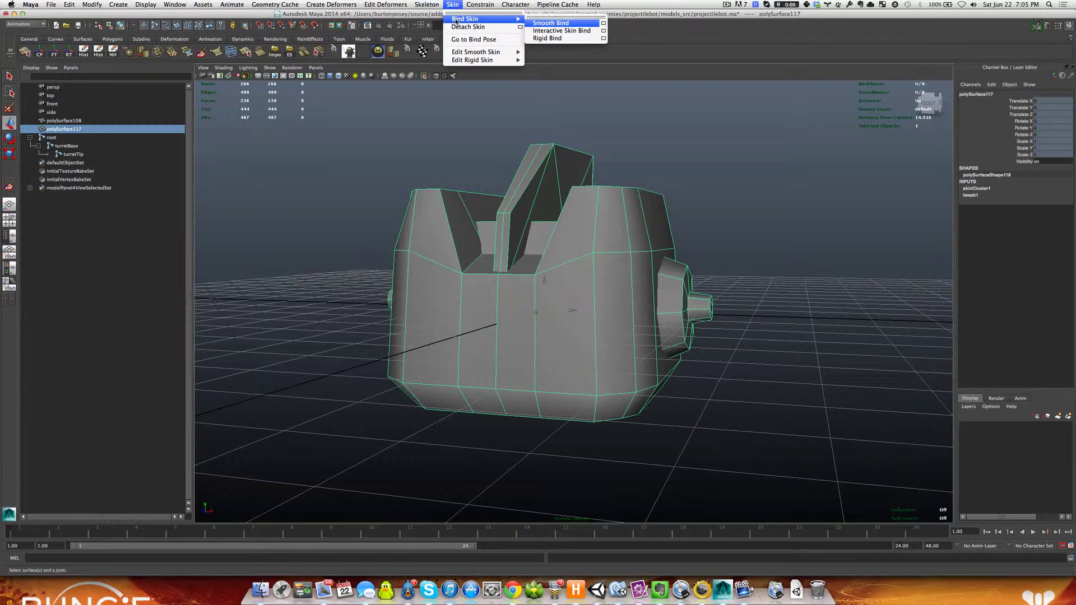
pyautogui.moveTo(461, 53)
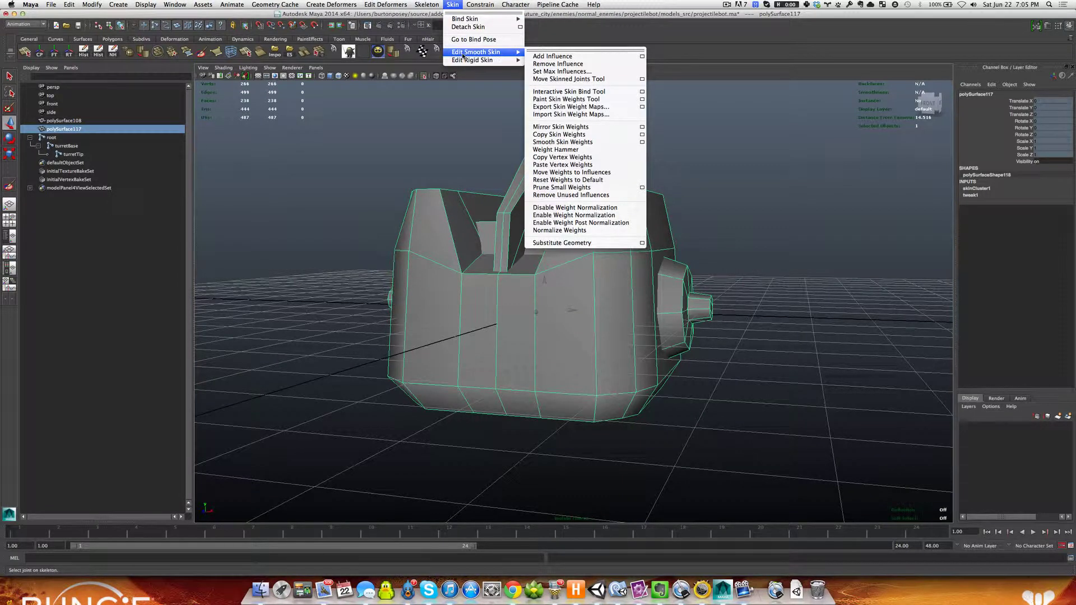
pyautogui.click(553, 103)
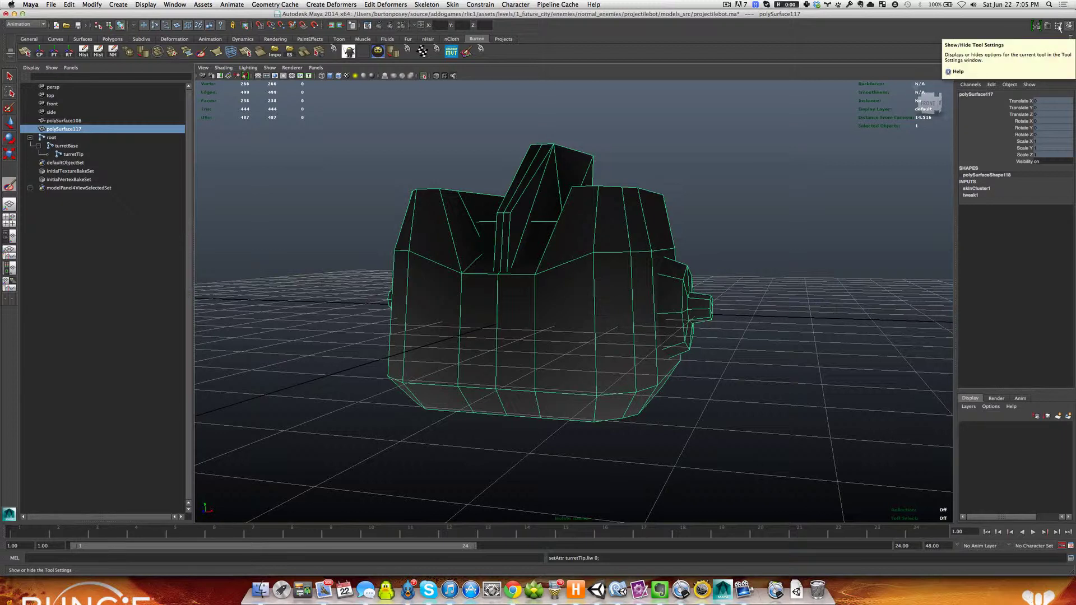
# Show the Tool Settings for weight painting and use a single perspective view layout
pyautogui.press('space')
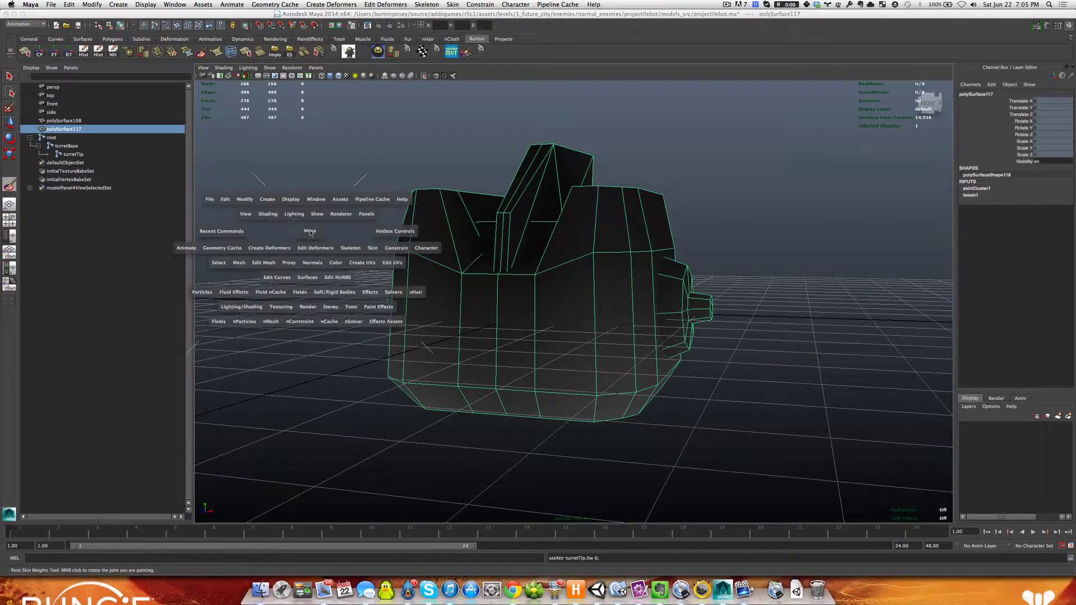
pyautogui.click(298, 200)
pyautogui.moveTo(314, 230)
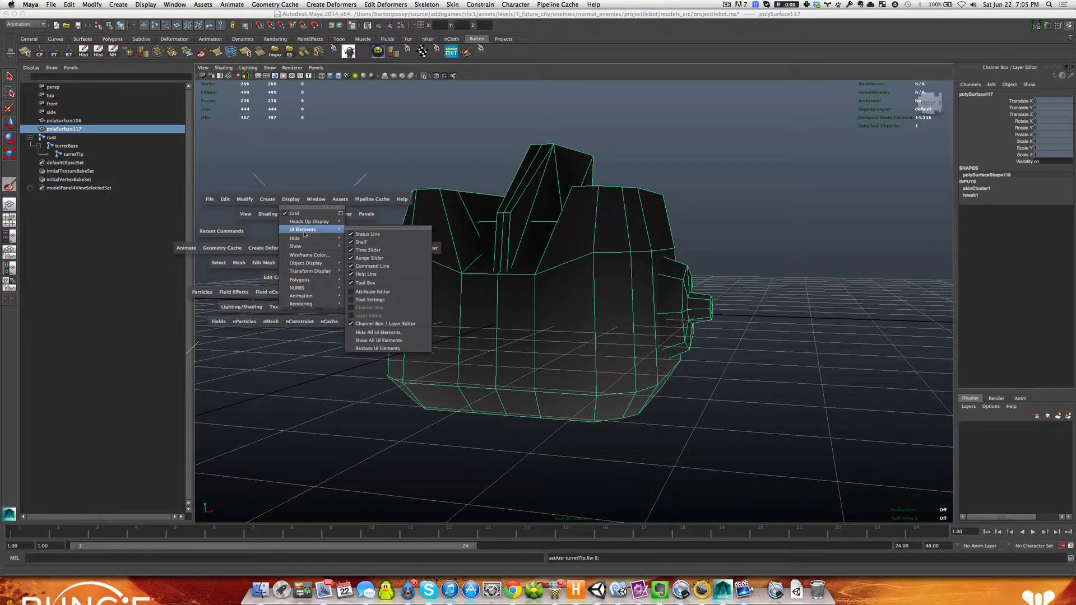
pyautogui.click(384, 300)
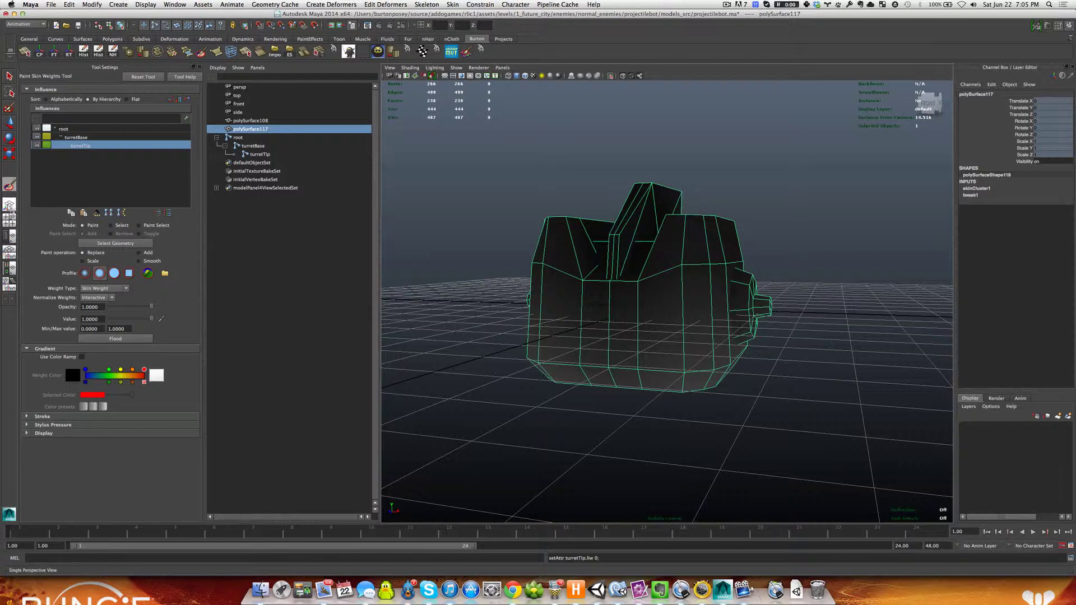
pyautogui.click(9, 205)
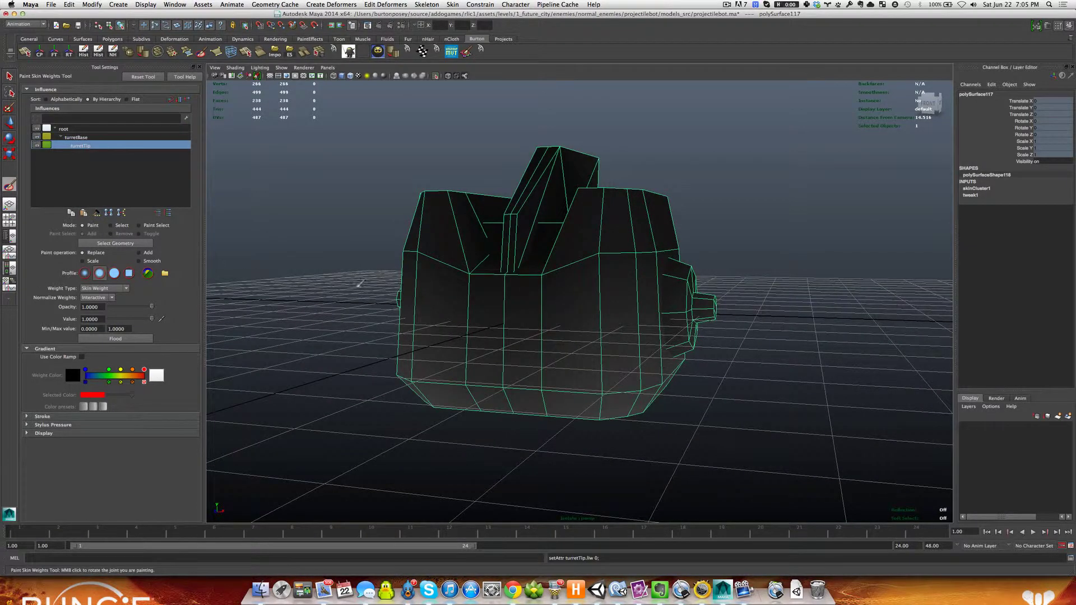
# Examine the turretTip joint's weights on the isolated shells from several angles, with the color ramp on and in grayscale
pyautogui.scroll(-2, 408, 331)
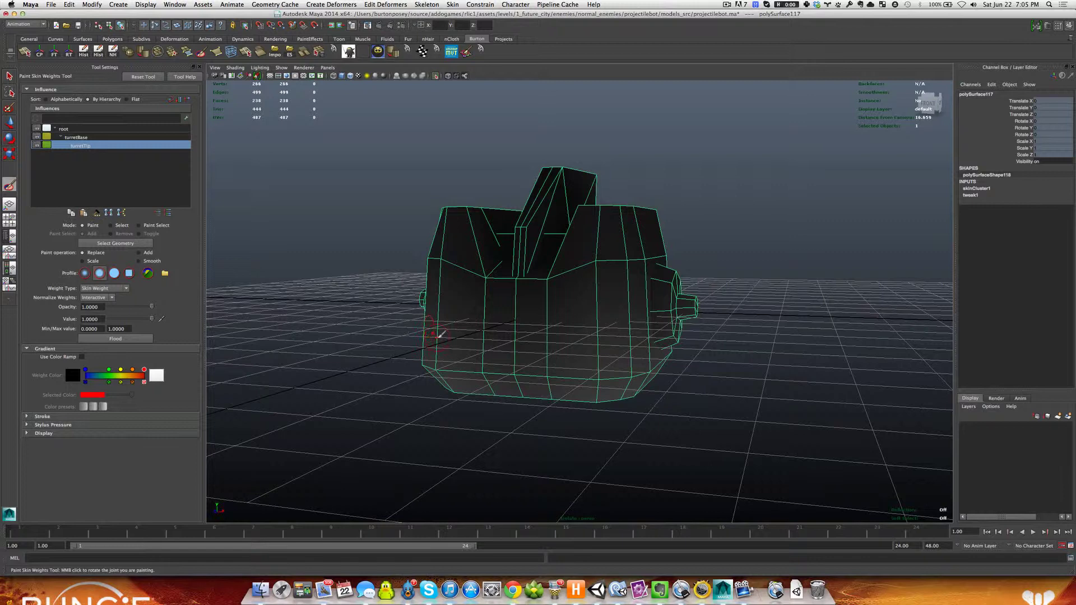
pyautogui.keyDown('alt'); pyautogui.moveTo(440, 334); pyautogui.dragTo(464, 323); pyautogui.keyUp('alt')
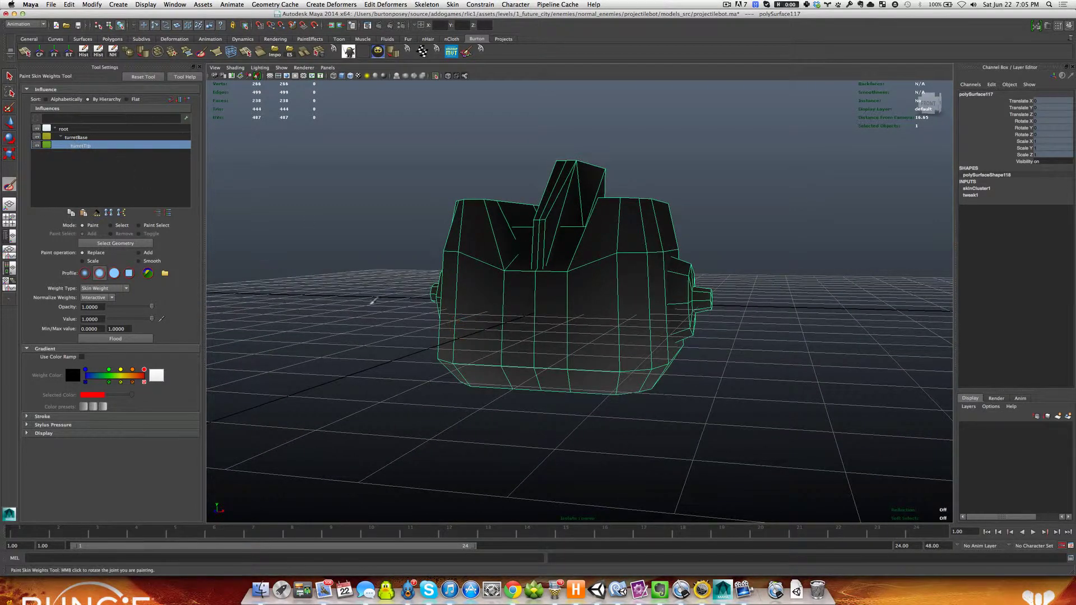
pyautogui.scroll(2, 440, 318)
pyautogui.keyDown('alt'); pyautogui.moveTo(440, 318); pyautogui.dragTo(424, 314); pyautogui.keyUp('alt')
pyautogui.scroll(-2, 402, 305)
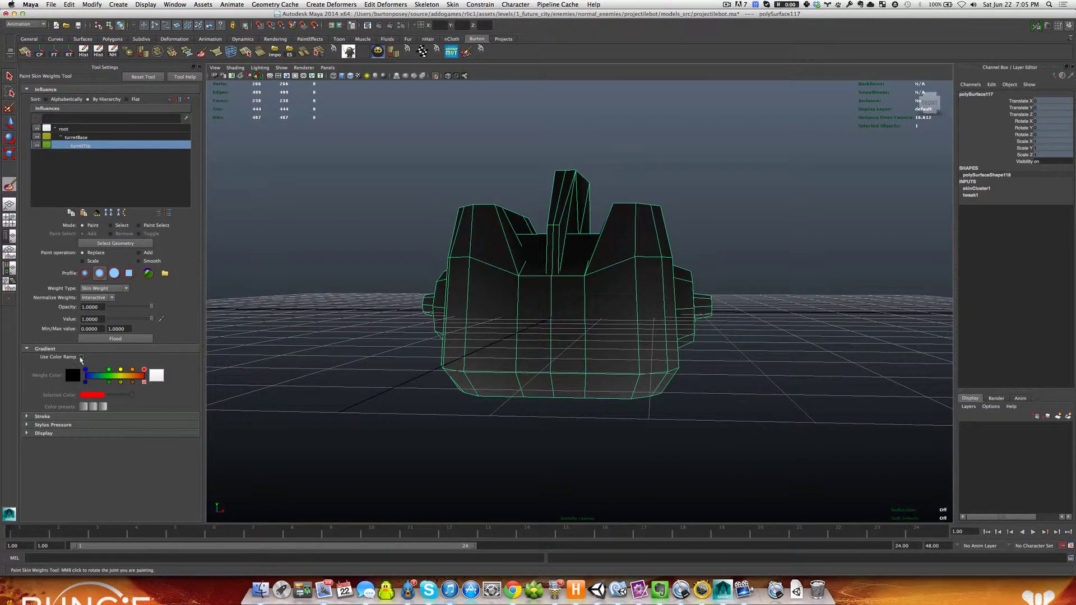
pyautogui.click(82, 357)
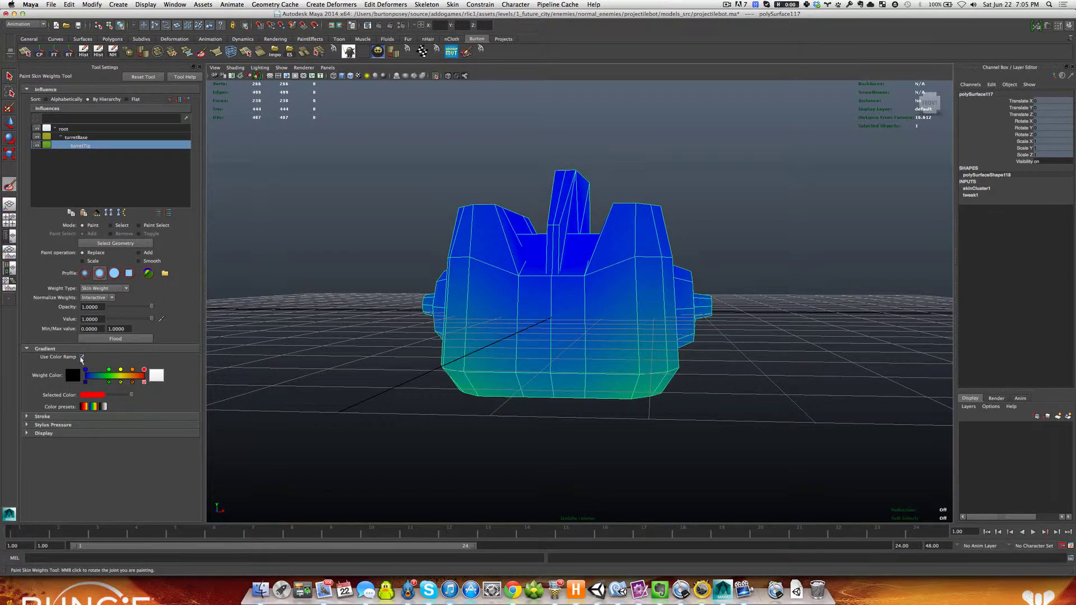
pyautogui.click(81, 357)
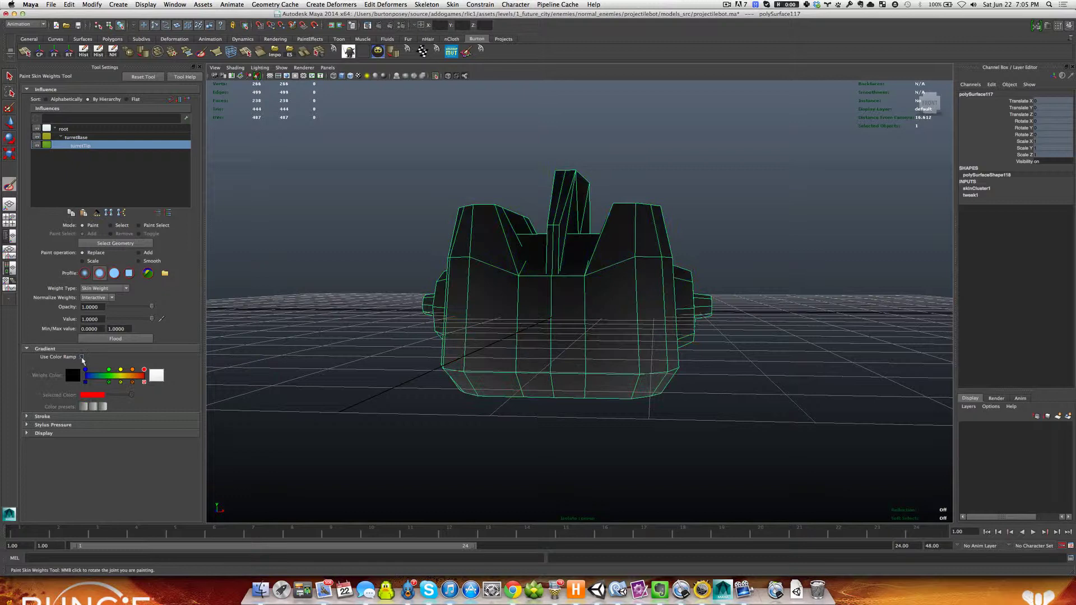
pyautogui.keyDown('alt'); pyautogui.moveTo(526, 358); pyautogui.dragTo(490, 390); pyautogui.keyUp('alt')
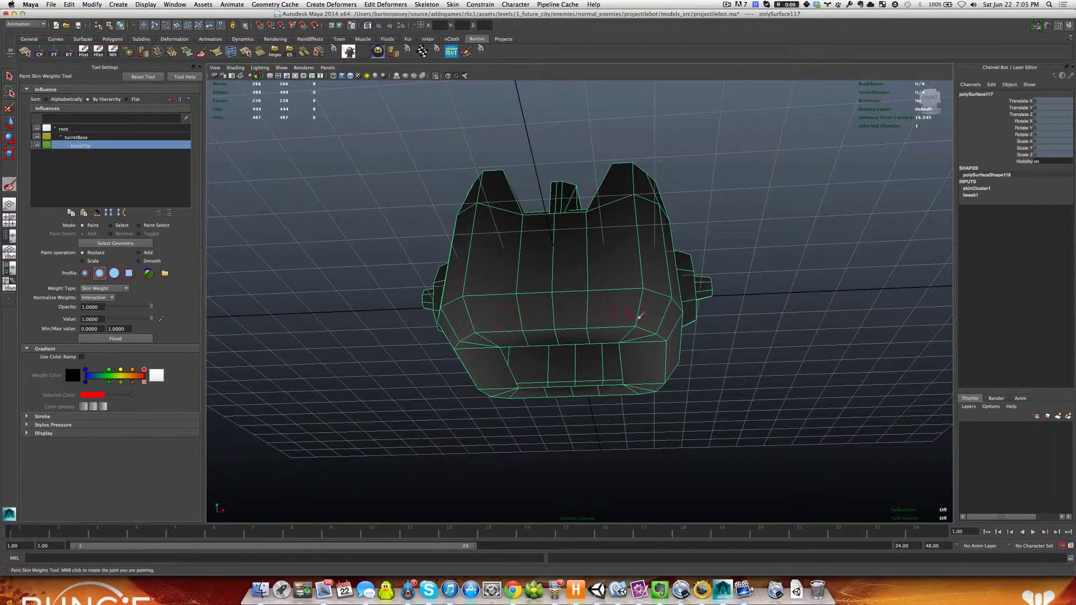
pyautogui.keyDown('alt'); pyautogui.moveTo(576, 305); pyautogui.dragTo(492, 219); pyautogui.keyUp('alt')
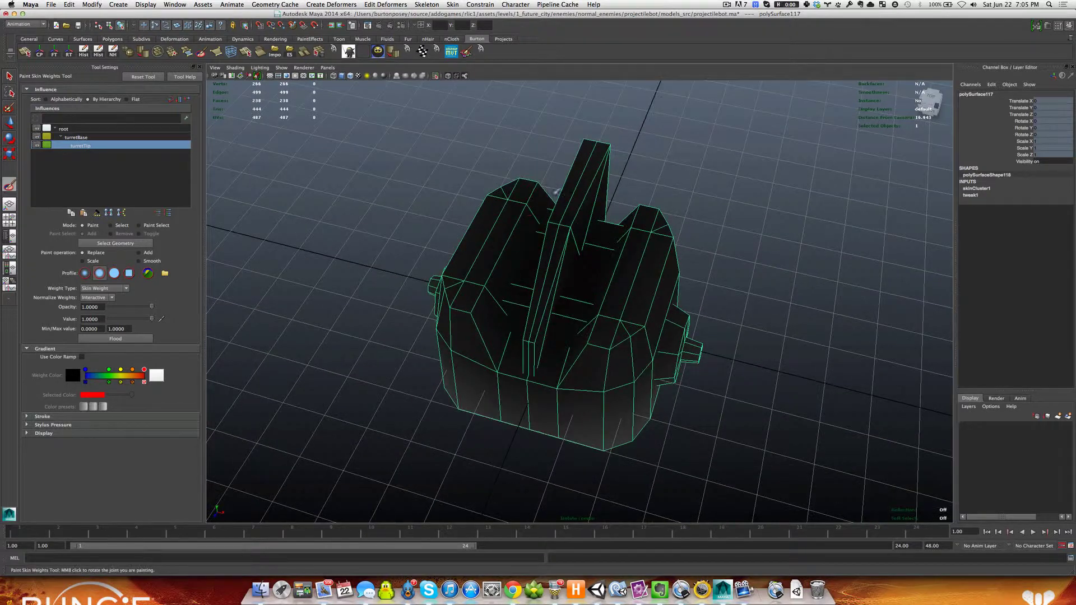
pyautogui.keyDown('alt'); pyautogui.moveTo(512, 282); pyautogui.dragTo(524, 243); pyautogui.keyUp('alt')
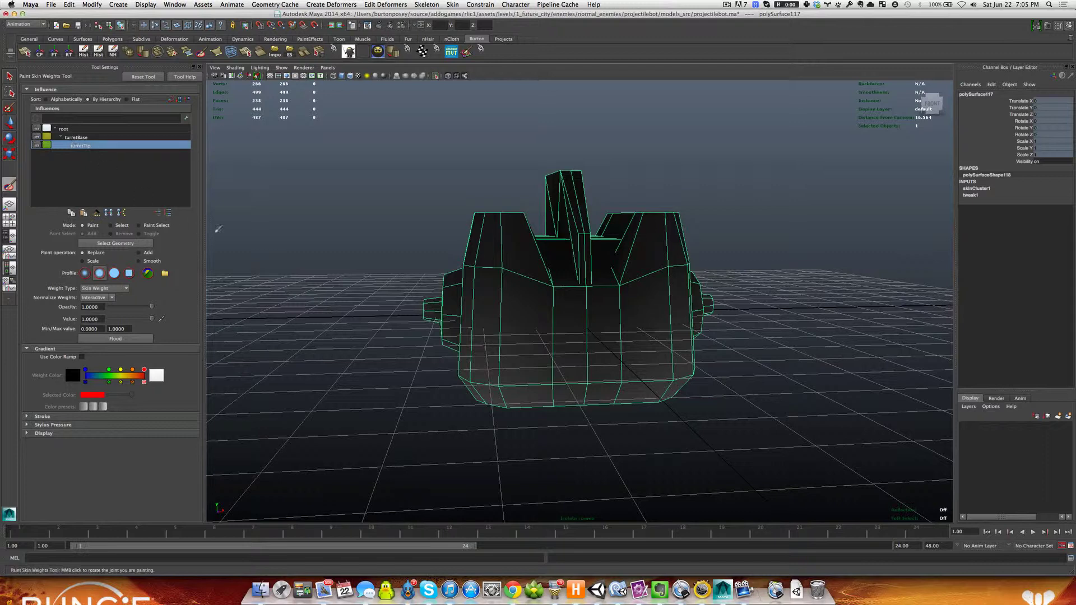
pyautogui.keyDown('alt'); pyautogui.moveTo(491, 319); pyautogui.dragTo(552, 324); pyautogui.keyUp('alt')
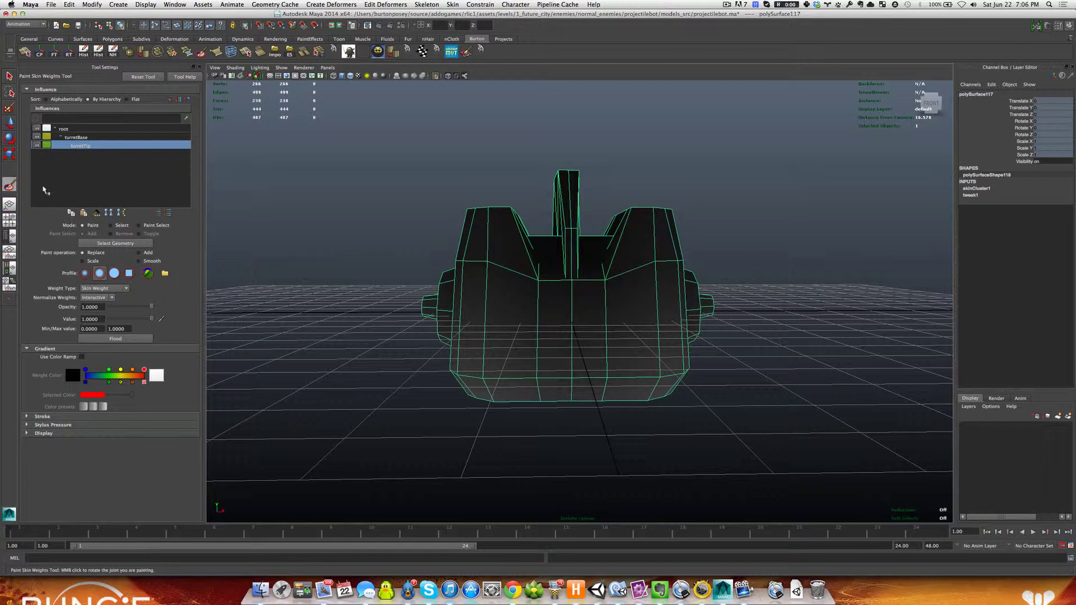
# Choose root as the influence to paint and inspect its weights on the body shells
pyautogui.click(68, 128)
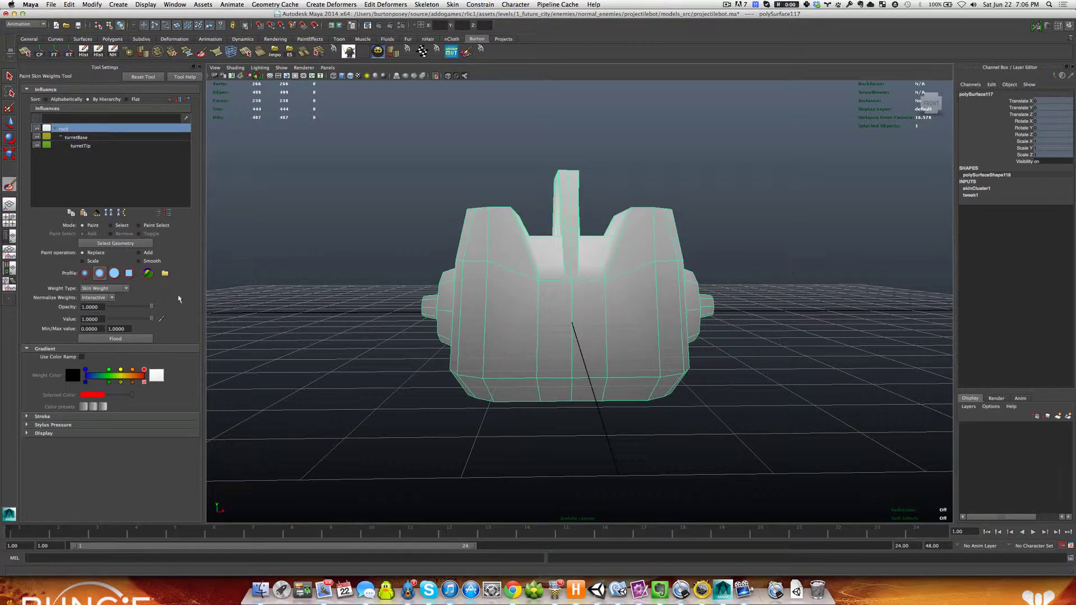
pyautogui.keyDown('alt'); pyautogui.moveTo(495, 322); pyautogui.dragTo(469, 323); pyautogui.keyUp('alt')
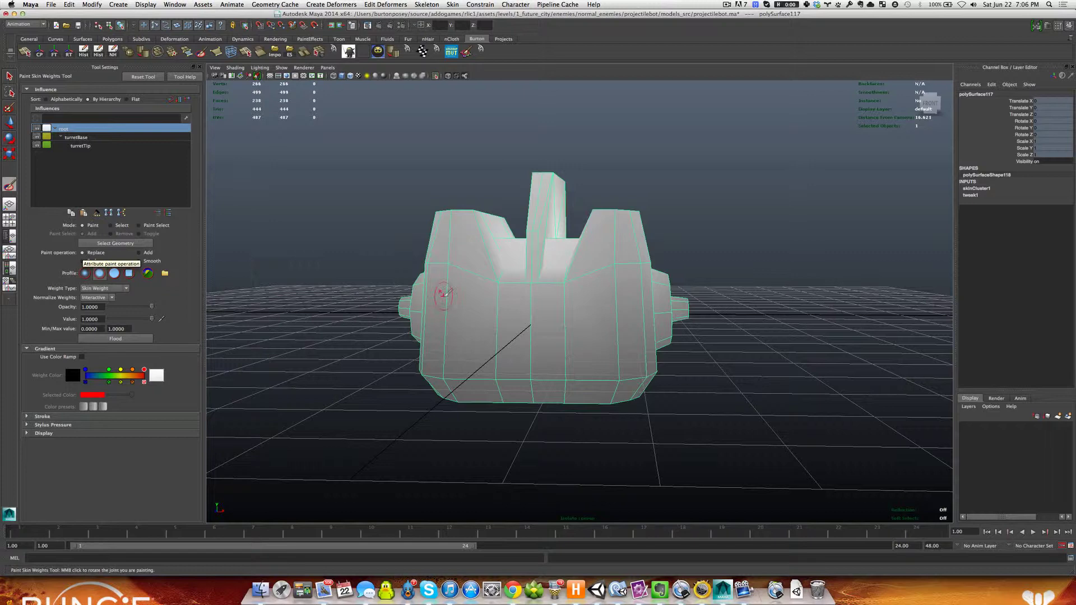
pyautogui.keyDown('alt'); pyautogui.moveTo(493, 322); pyautogui.dragTo(510, 325, button='middle'); pyautogui.keyUp('alt')
pyautogui.keyDown('alt'); pyautogui.moveTo(510, 325); pyautogui.dragTo(457, 335); pyautogui.keyUp('alt')
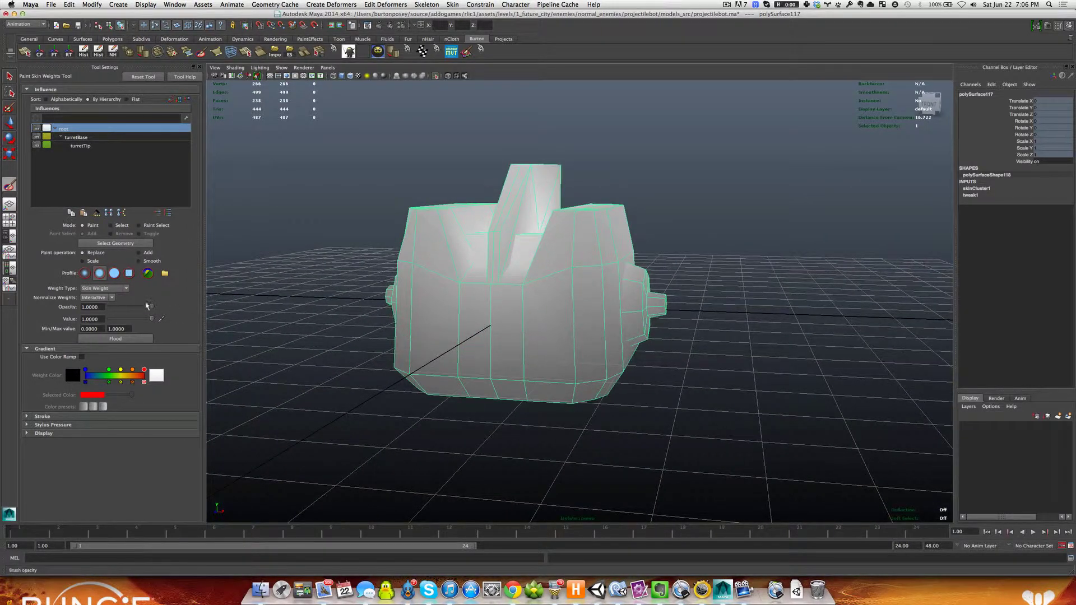
# Paint root weights across the body's front faces in Replace mode with opacity 0.6699 and value 0
pyautogui.moveTo(149, 308); pyautogui.dragTo(141, 308)
pyautogui.moveTo(141, 308); pyautogui.dragTo(137, 308)
pyautogui.moveTo(153, 323); pyautogui.dragTo(107, 323)
pyautogui.moveTo(524, 378); pyautogui.dragTo(526, 379)
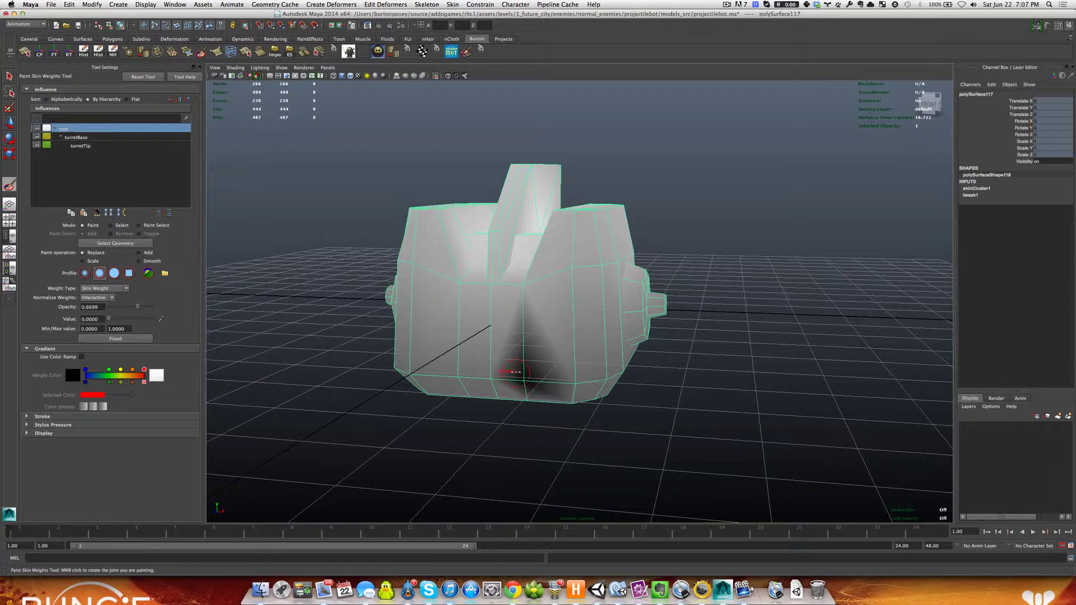
pyautogui.moveTo(531, 371); pyautogui.dragTo(532, 373)
pyautogui.moveTo(464, 328)
pyautogui.mouseDown()
pyautogui.moveTo(493, 314)
pyautogui.moveTo(597, 331)
pyautogui.moveTo(590, 356)
pyautogui.moveTo(442, 372)
pyautogui.moveTo(609, 369)
pyautogui.mouseUp()
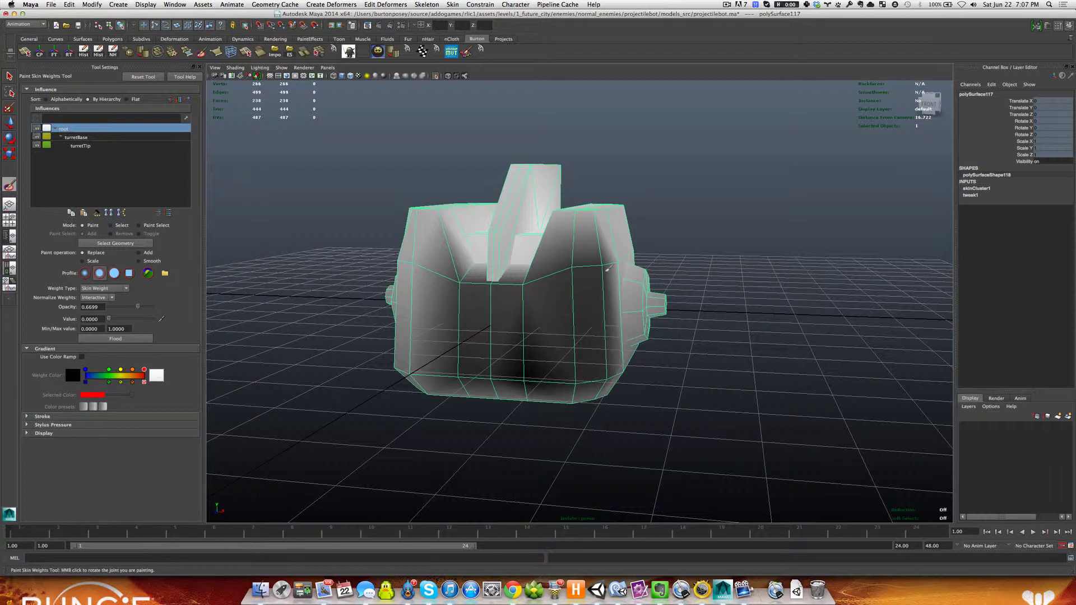
pyautogui.moveTo(538, 358)
pyautogui.mouseDown()
pyautogui.moveTo(540, 377)
pyautogui.moveTo(442, 374)
pyautogui.moveTo(409, 258)
pyautogui.moveTo(516, 277)
pyautogui.moveTo(586, 265)
pyautogui.mouseUp()
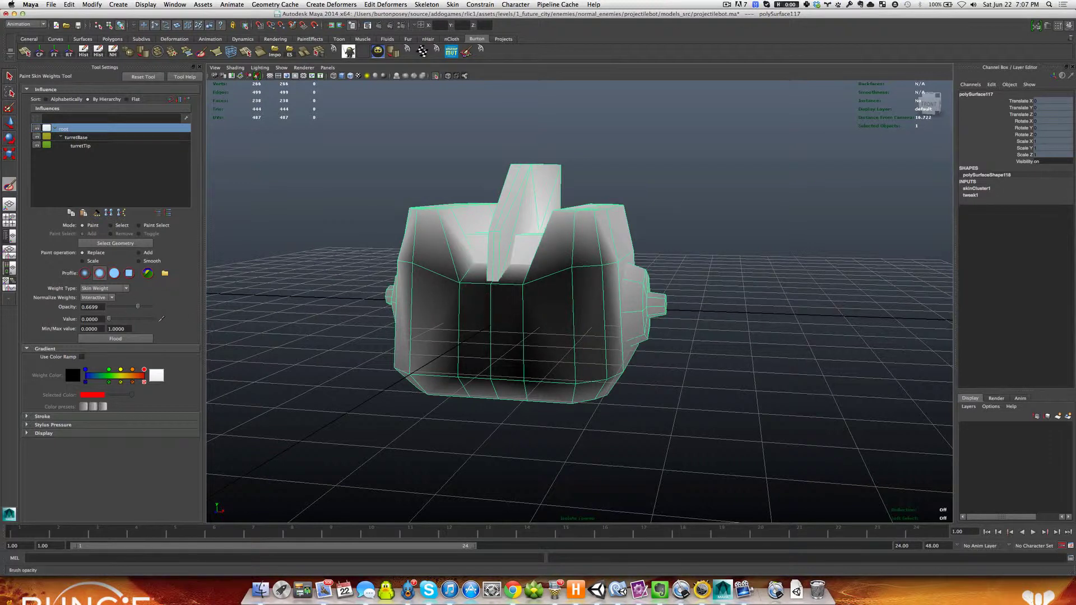
# Paint the body's front with root value 0 at opacity 1, and set the paint value to 1
pyautogui.moveTo(138, 308); pyautogui.dragTo(152, 308)
pyautogui.moveTo(464, 372)
pyautogui.mouseDown()
pyautogui.moveTo(400, 371)
pyautogui.moveTo(420, 227)
pyautogui.moveTo(438, 210)
pyautogui.moveTo(465, 272)
pyautogui.moveTo(415, 260)
pyautogui.moveTo(412, 362)
pyautogui.moveTo(470, 374)
pyautogui.moveTo(477, 396)
pyautogui.moveTo(504, 392)
pyautogui.moveTo(497, 387)
pyautogui.moveTo(523, 374)
pyautogui.moveTo(526, 386)
pyautogui.mouseUp()
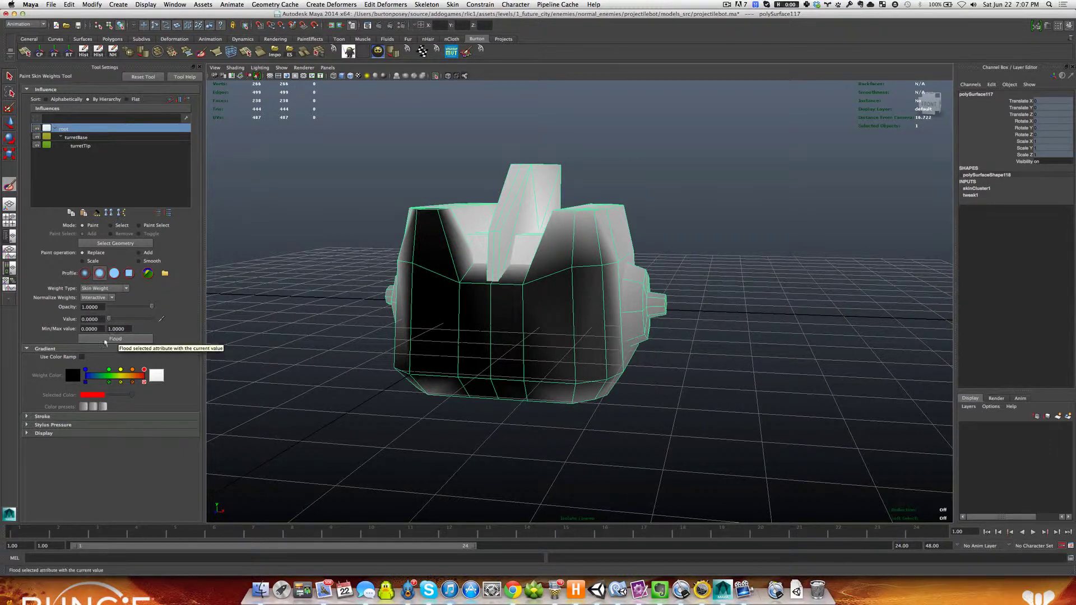
pyautogui.moveTo(109, 320); pyautogui.dragTo(165, 327)
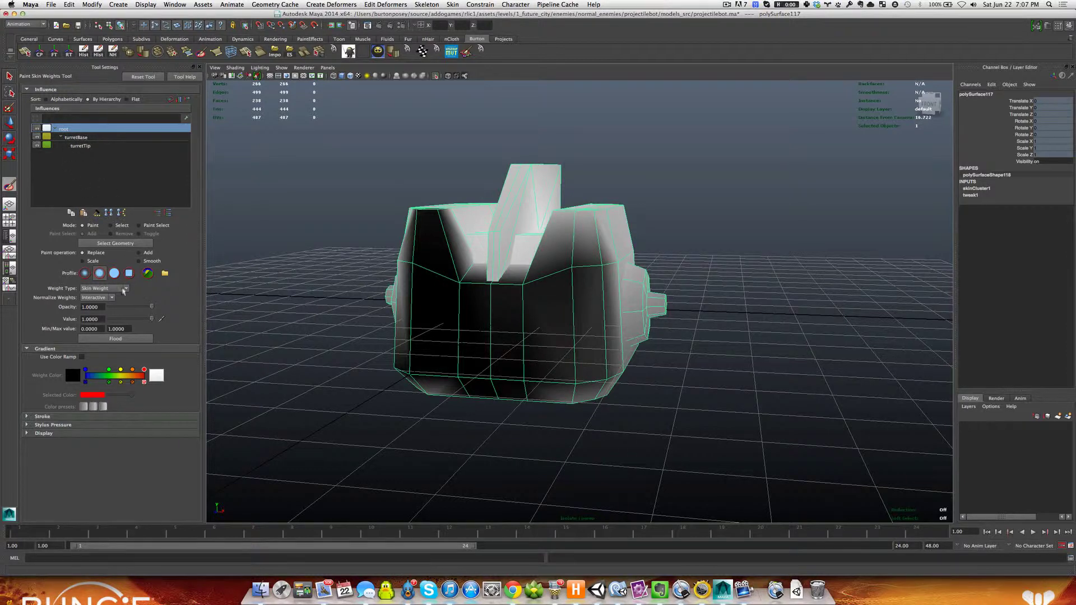
# Flood the isolated body shells with root weight value 1 in Replace mode at opacity 1
pyautogui.moveTo(100, 320); pyautogui.dragTo(67, 319)
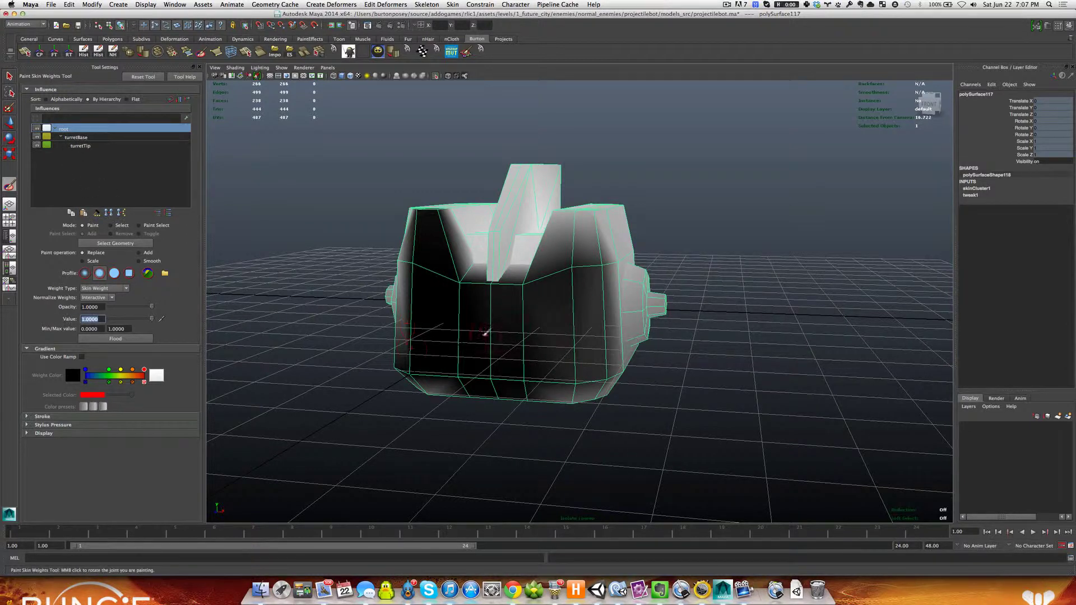
pyautogui.click(113, 339)
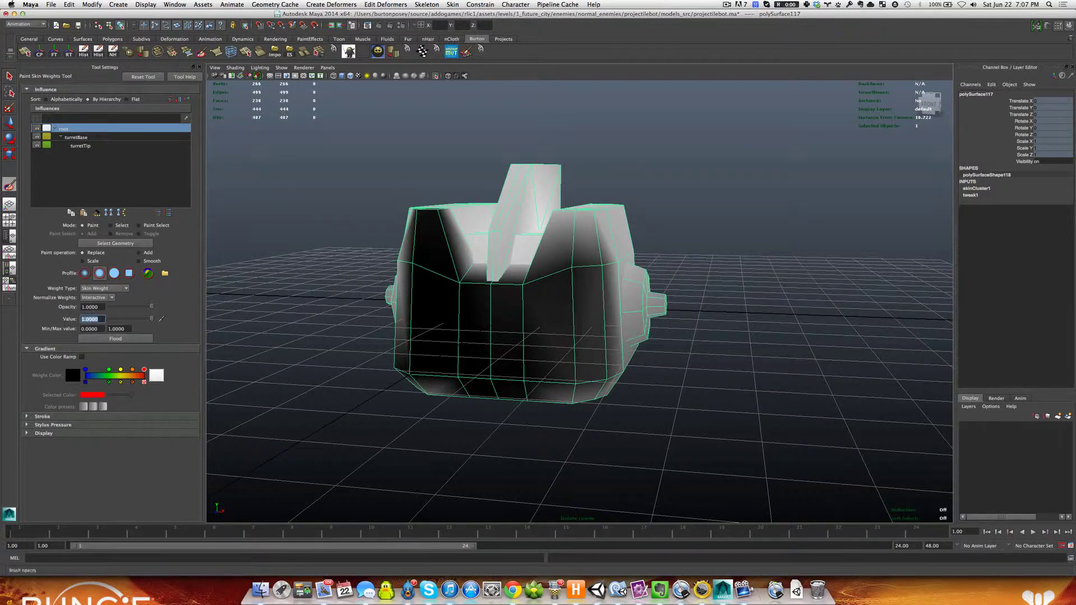
pyautogui.click(113, 339)
pyautogui.moveTo(524, 294)
pyautogui.keyDown('alt'); pyautogui.mouseDown()
pyautogui.moveTo(567, 281)
pyautogui.moveTo(532, 295)
pyautogui.mouseUp(); pyautogui.keyUp('alt')
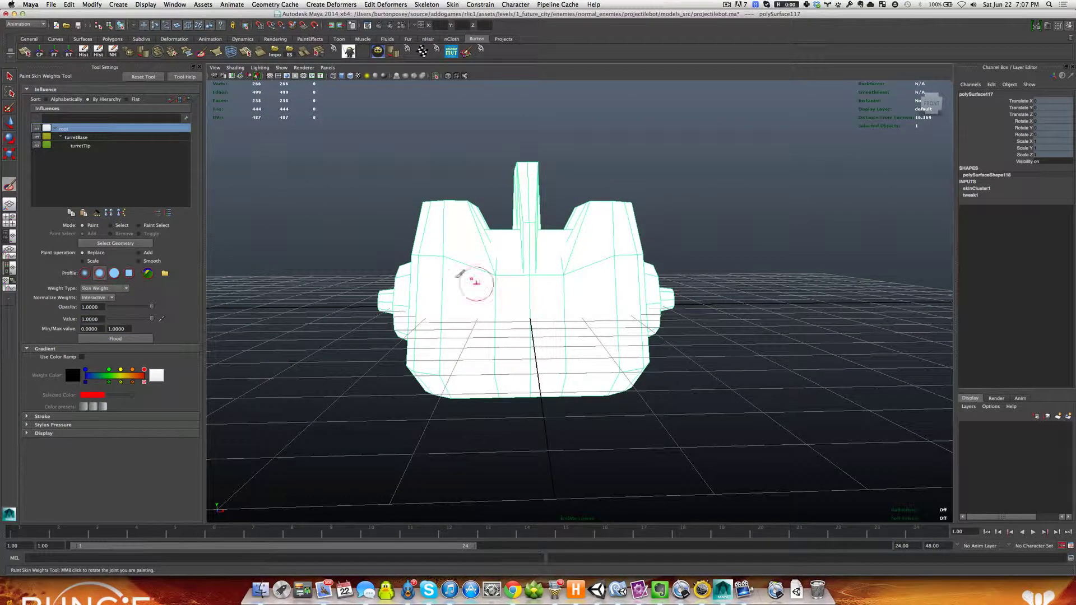
# Check the turretBase and root weights, and flood the body shells with value 0 for both turretBase and turretTip
pyautogui.click(84, 137)
pyautogui.moveTo(494, 316)
pyautogui.keyDown('alt'); pyautogui.mouseDown()
pyautogui.moveTo(487, 280)
pyautogui.moveTo(470, 315)
pyautogui.moveTo(480, 312)
pyautogui.moveTo(479, 332)
pyautogui.moveTo(476, 319)
pyautogui.mouseUp(); pyautogui.keyUp('alt')
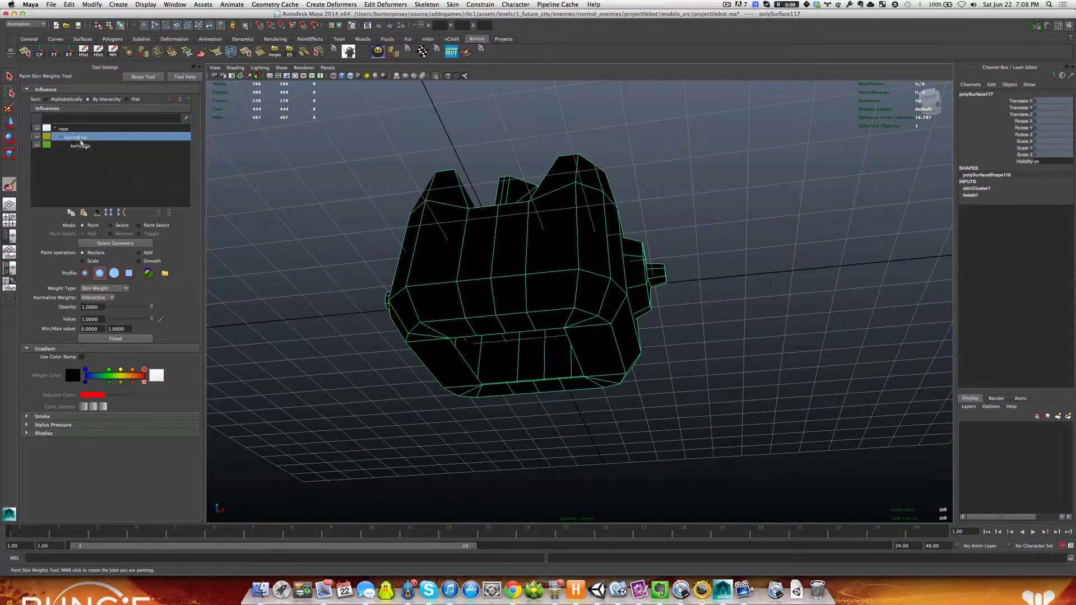
pyautogui.click(70, 129)
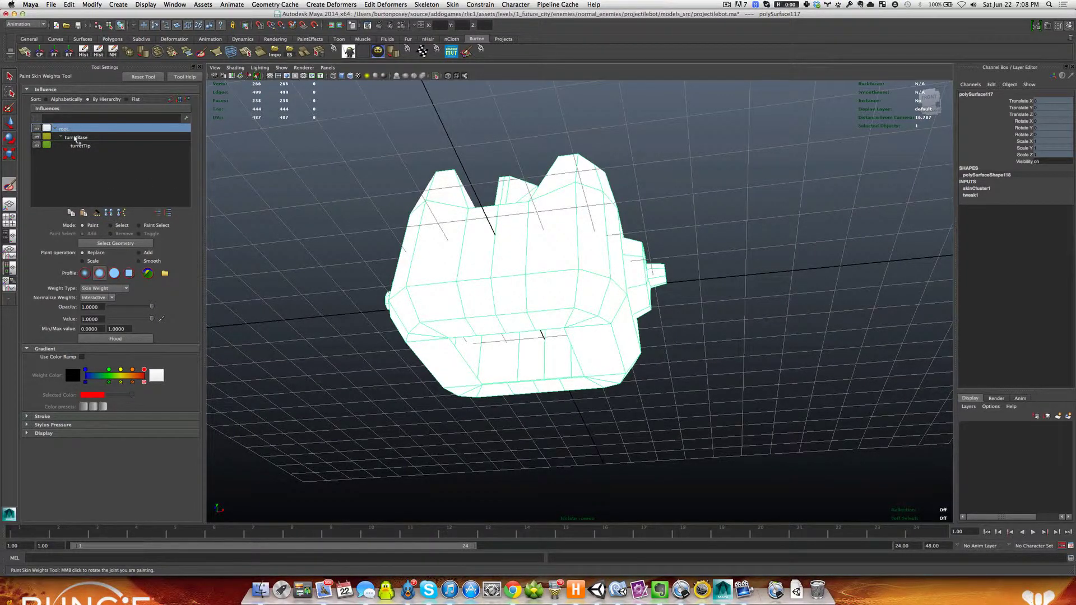
pyautogui.click(76, 137)
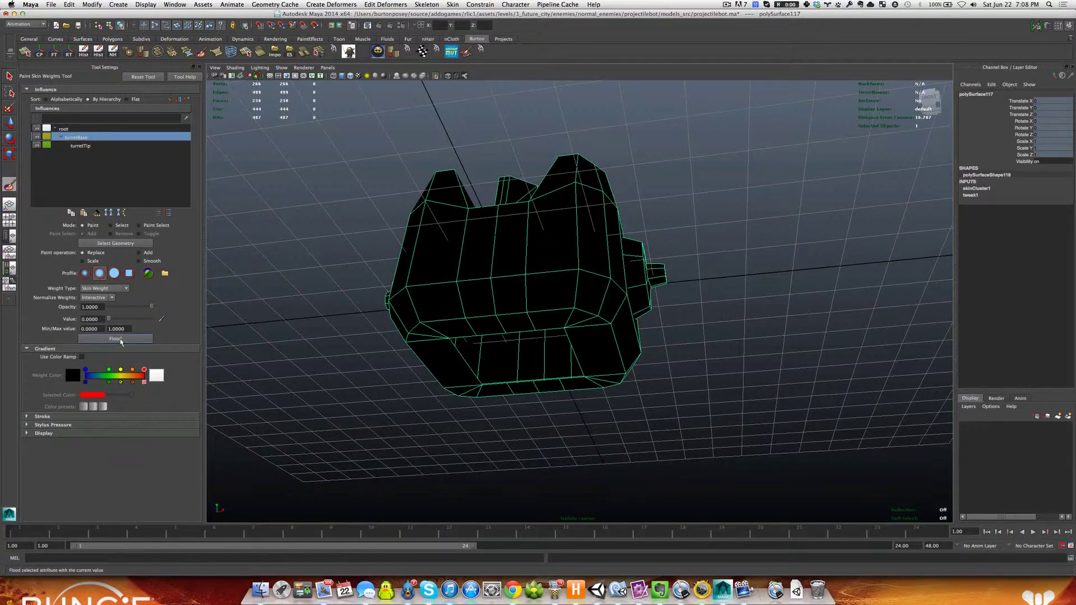
pyautogui.click(80, 146)
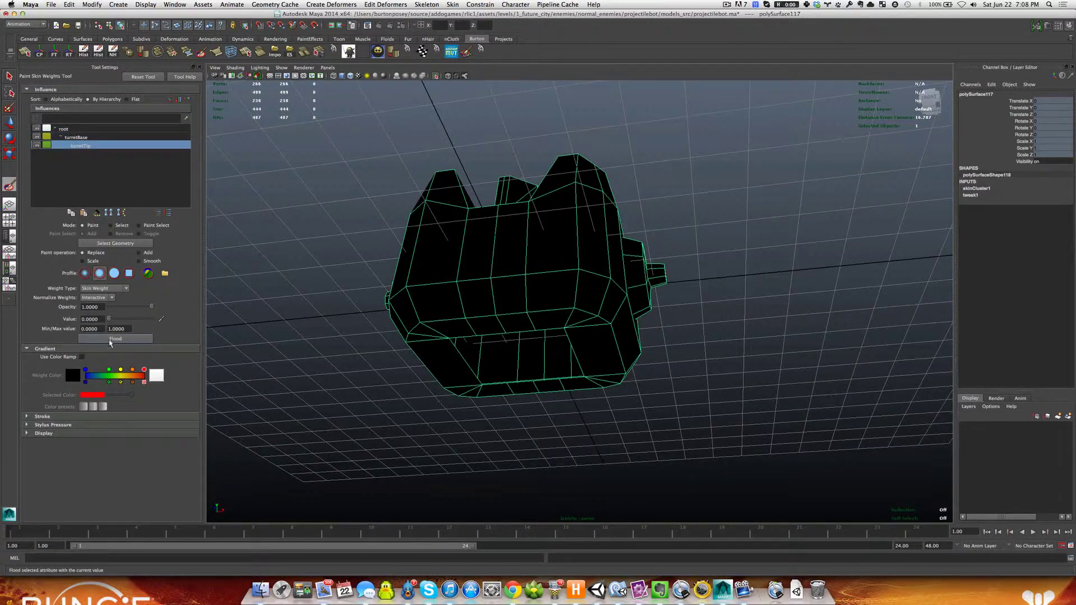
pyautogui.click(110, 339)
pyautogui.moveTo(387, 308)
pyautogui.keyDown('alt'); pyautogui.mouseDown()
pyautogui.moveTo(384, 320)
pyautogui.moveTo(384, 293)
pyautogui.moveTo(494, 295)
pyautogui.moveTo(375, 312)
pyautogui.mouseUp(); pyautogui.keyUp('alt')
# Leave weight painting, deselect the body shells and end the isolation to show the whole robot with its joints
pyautogui.press('q')
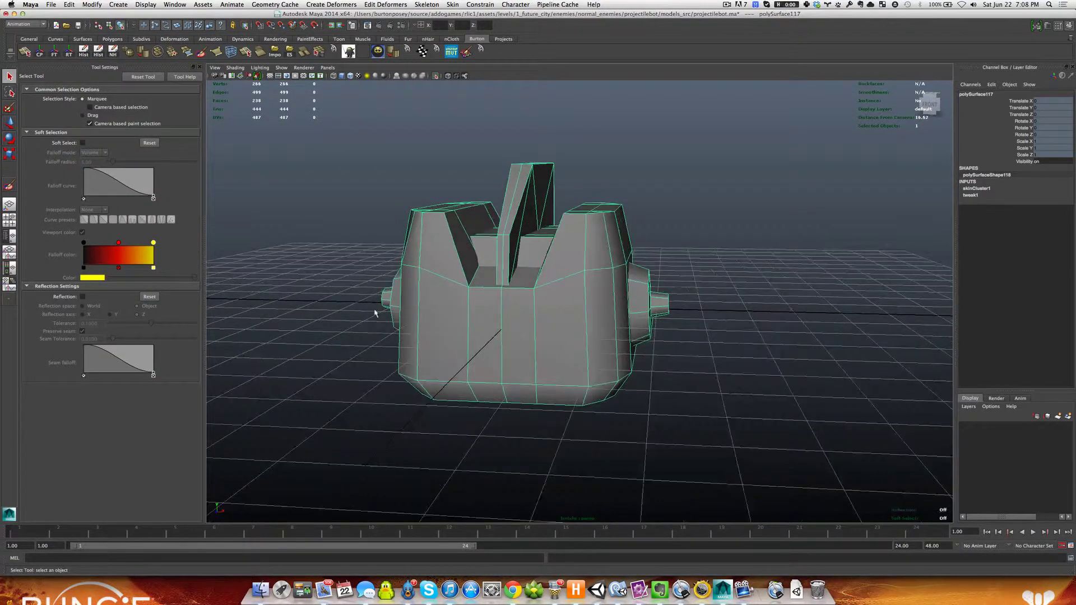
pyautogui.click(367, 311)
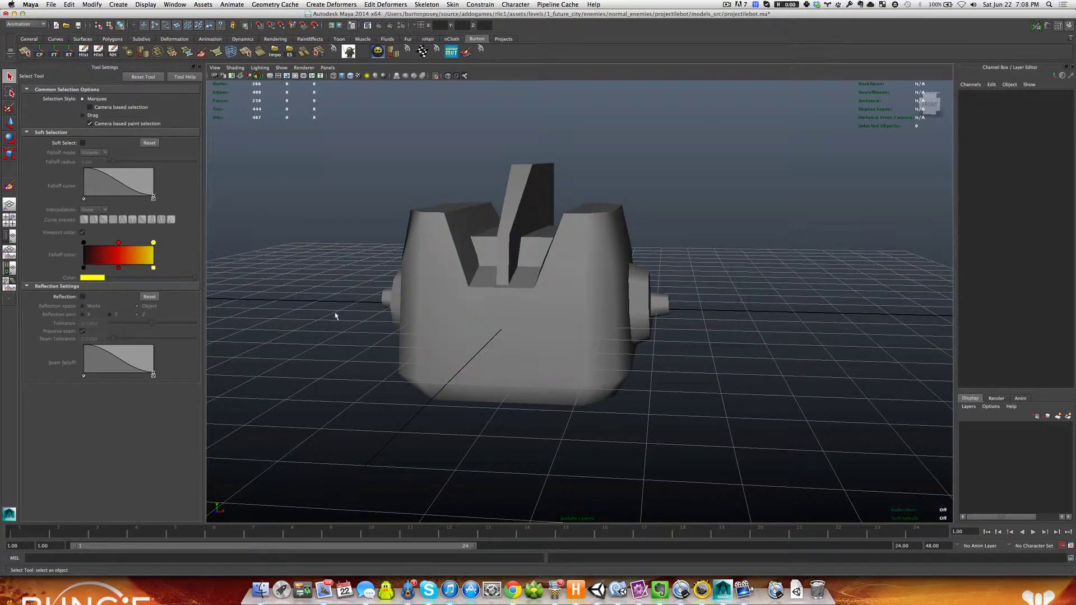
pyautogui.hotkey('shift', 'i')
pyautogui.keyDown('alt'); pyautogui.moveTo(404, 371); pyautogui.dragTo(471, 321); pyautogui.keyUp('alt')
# Select all faces of the upper ring shell under the body, isolate them, and bring the whole robot back
pyautogui.click(453, 368)
pyautogui.moveTo(468, 321); pyautogui.dragTo(466, 341, button='right')
pyautogui.click(464, 325)
pyautogui.doubleClick(464, 325)
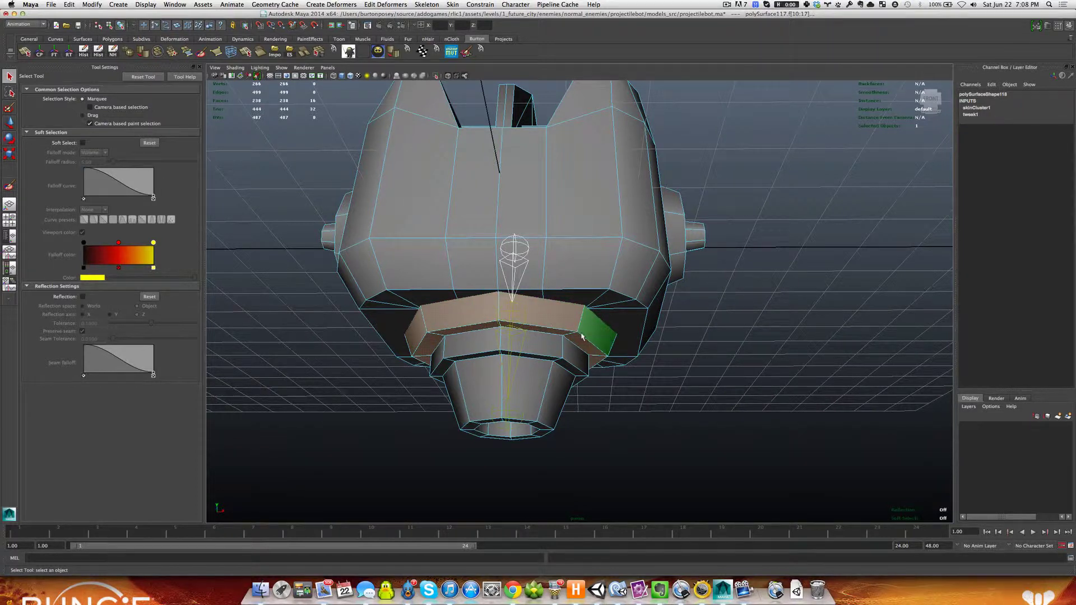
pyautogui.hotkey('ctrl', '1')
pyautogui.moveTo(560, 320); pyautogui.dragTo(689, 298, button='right')
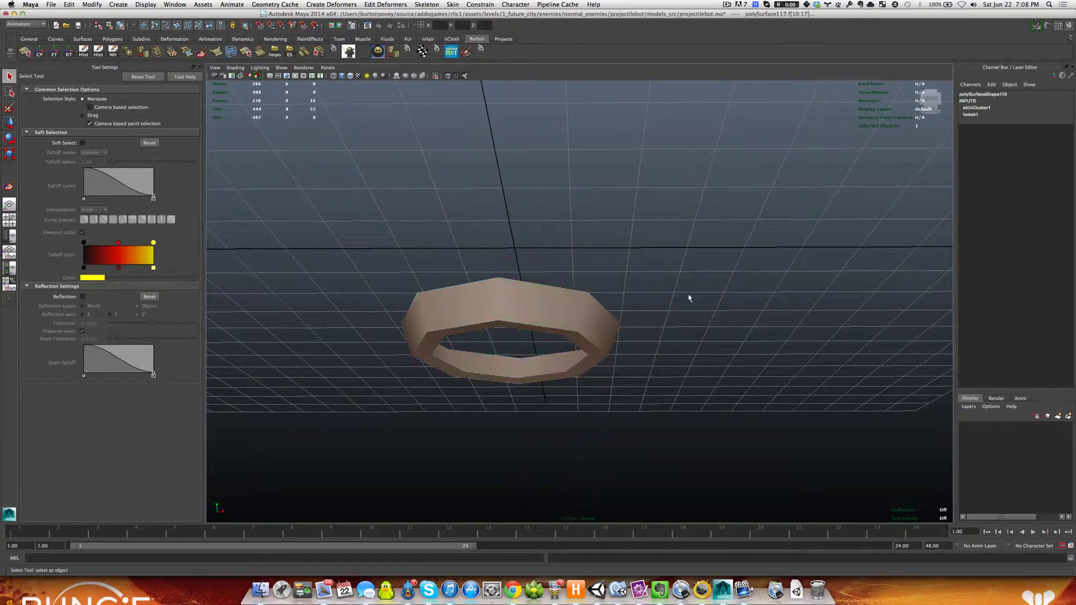
pyautogui.click(689, 298)
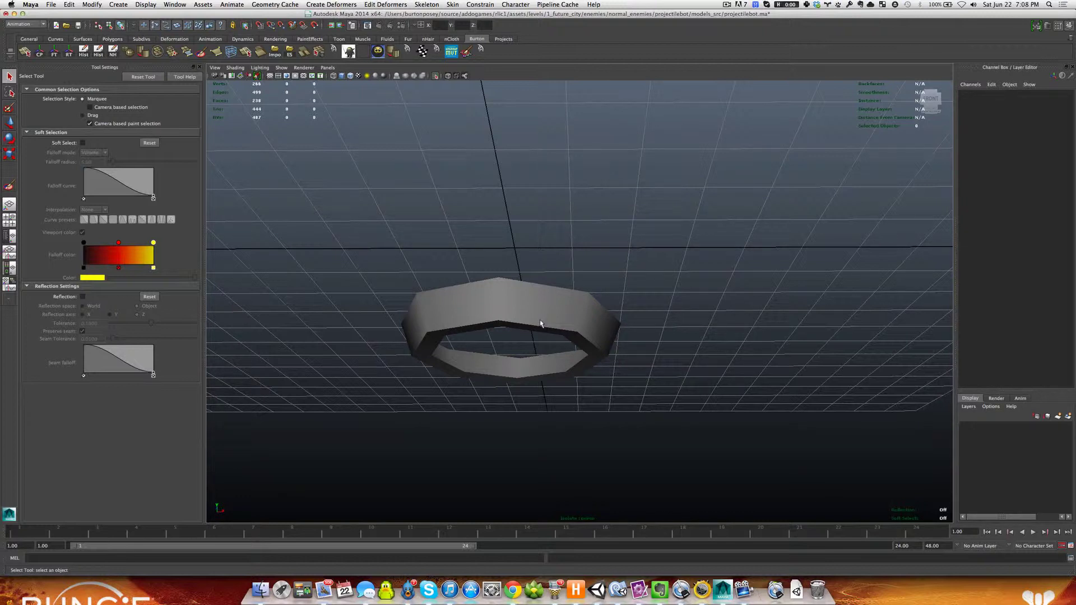
pyautogui.hotkey('ctrl', '1')
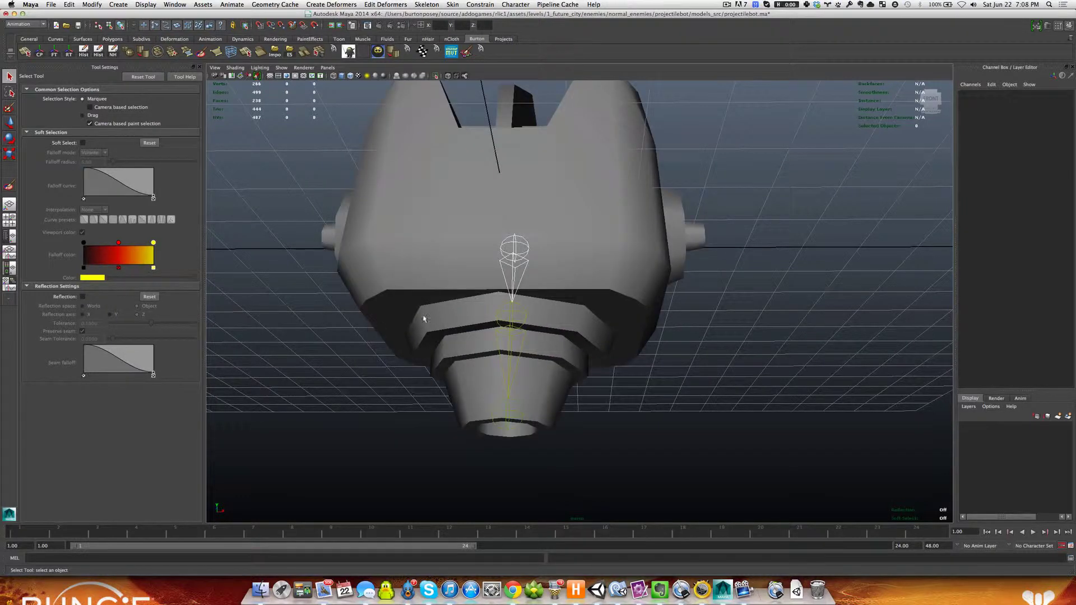
# Try isolating only four adjacent faces on the body's front, and end that isolation
pyautogui.click(439, 307)
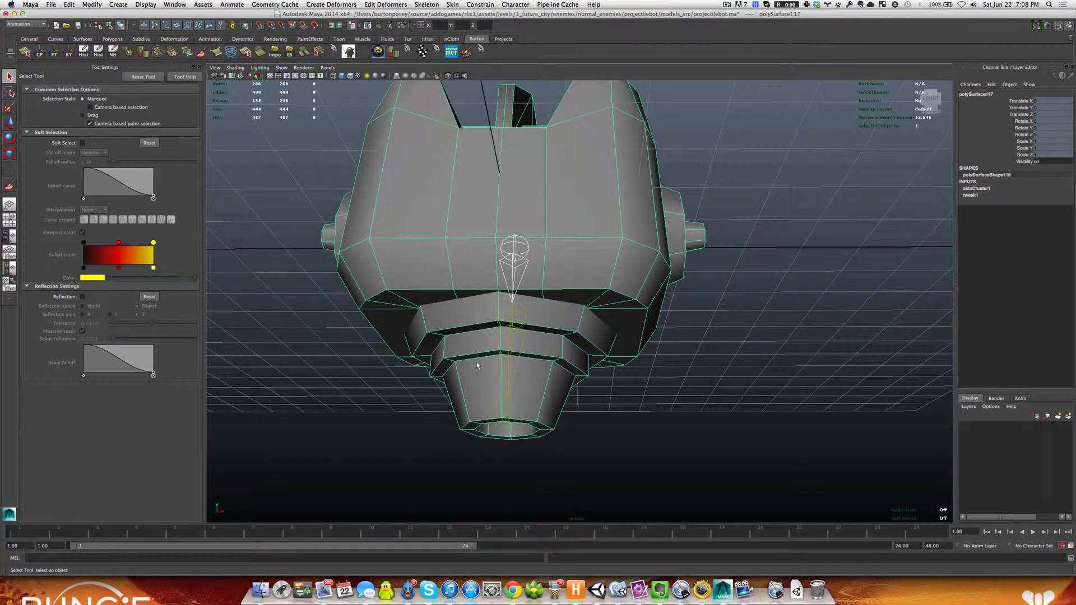
pyautogui.keyDown('alt'); pyautogui.moveTo(477, 366); pyautogui.dragTo(480, 367); pyautogui.keyUp('alt')
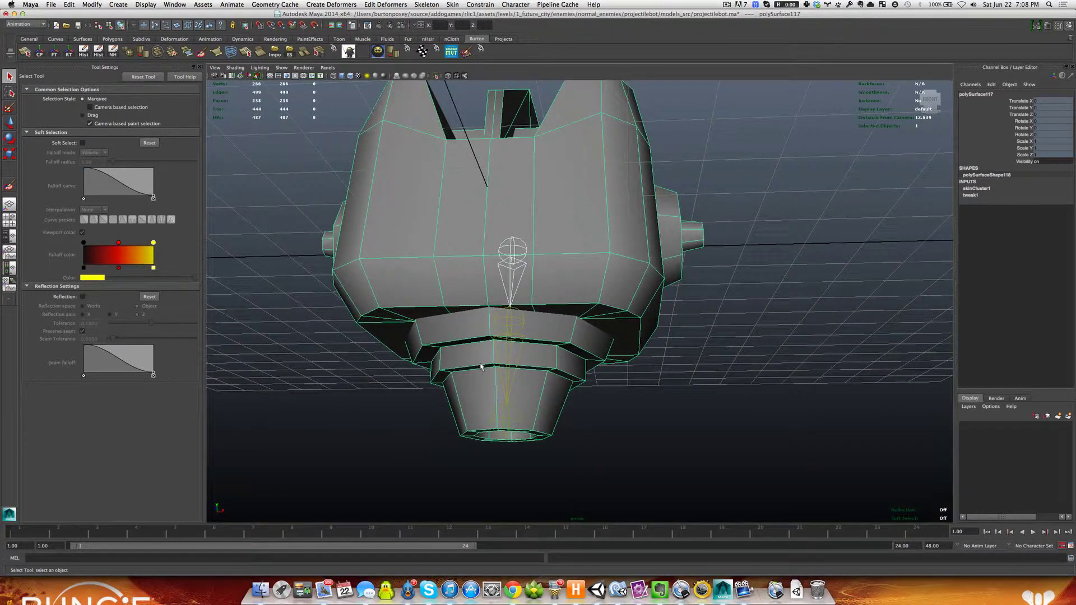
pyautogui.keyDown('alt'); pyautogui.moveTo(480, 367); pyautogui.dragTo(507, 363); pyautogui.keyUp('alt')
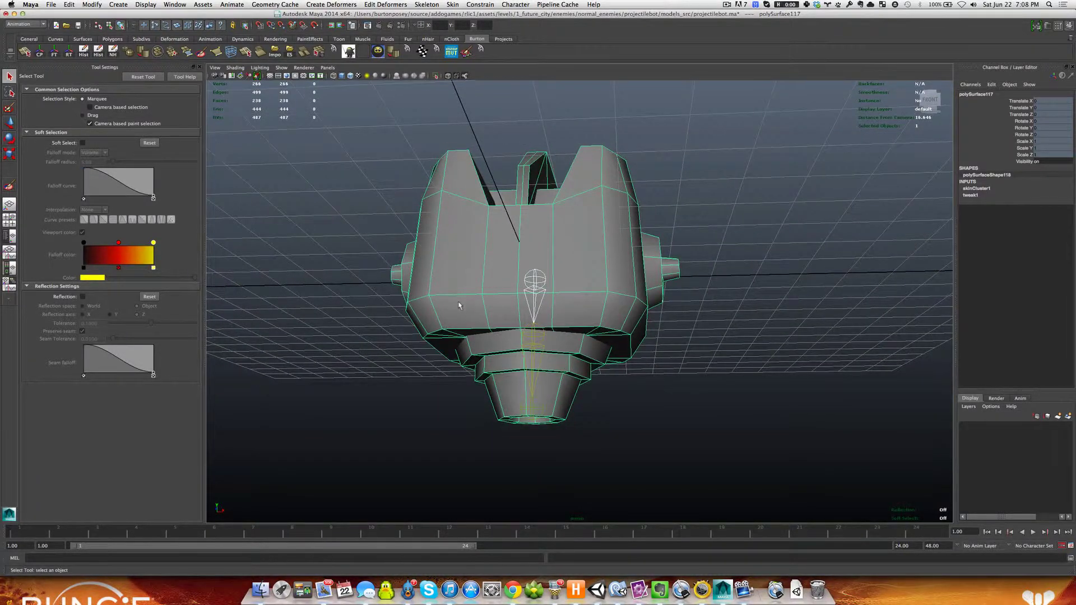
pyautogui.moveTo(460, 306); pyautogui.dragTo(459, 347, button='right')
pyautogui.click(459, 311)
pyautogui.keyDown('shift'); pyautogui.click(458, 281); pyautogui.keyUp('shift')
pyautogui.keyDown('shift'); pyautogui.click(490, 280); pyautogui.keyUp('shift')
pyautogui.keyDown('shift'); pyautogui.click(497, 314); pyautogui.keyUp('shift')
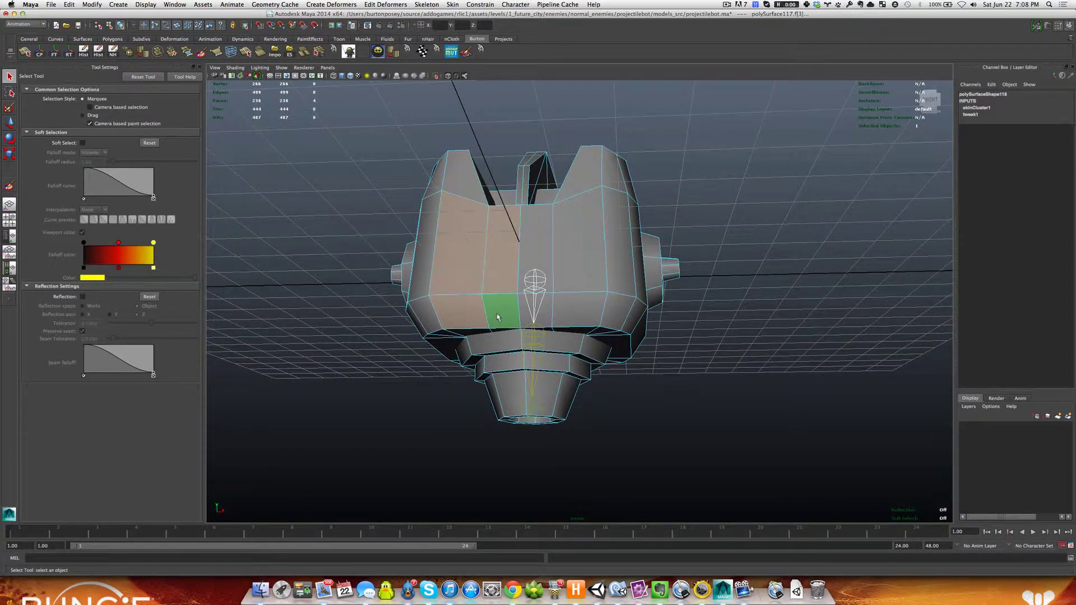
pyautogui.hotkey('ctrl', '1')
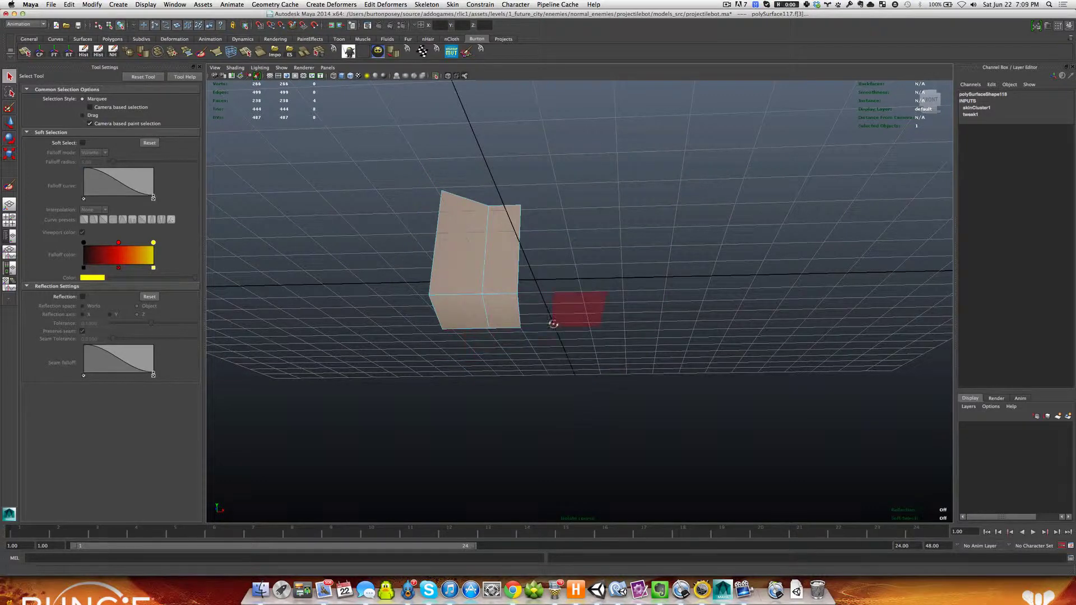
pyautogui.keyDown('alt'); pyautogui.moveTo(552, 320); pyautogui.dragTo(476, 330); pyautogui.keyUp('alt')
pyautogui.moveTo(428, 305); pyautogui.dragTo(476, 263, button='right')
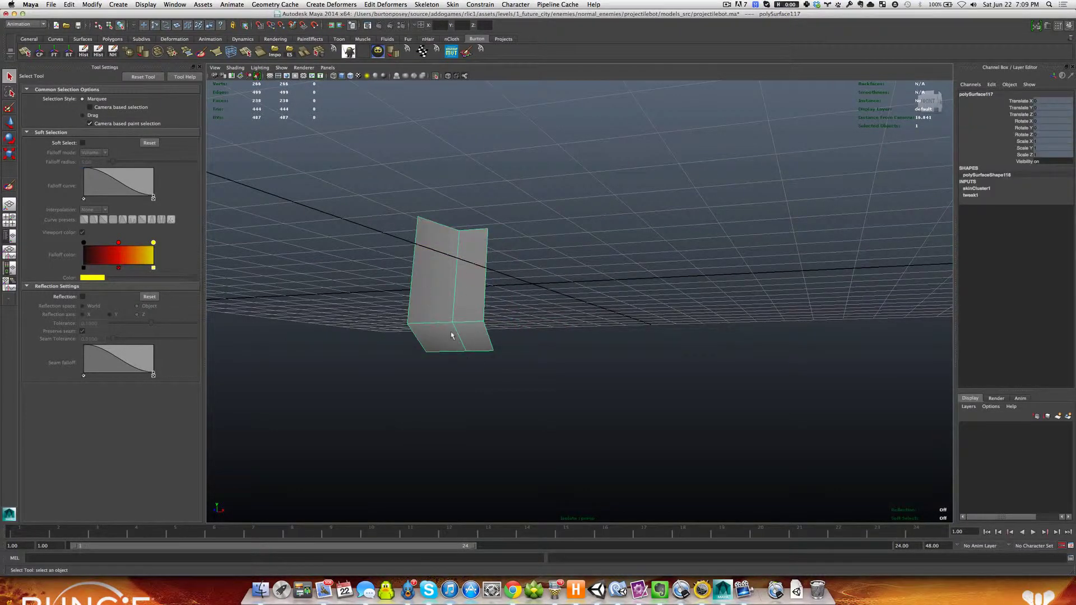
pyautogui.click(303, 300)
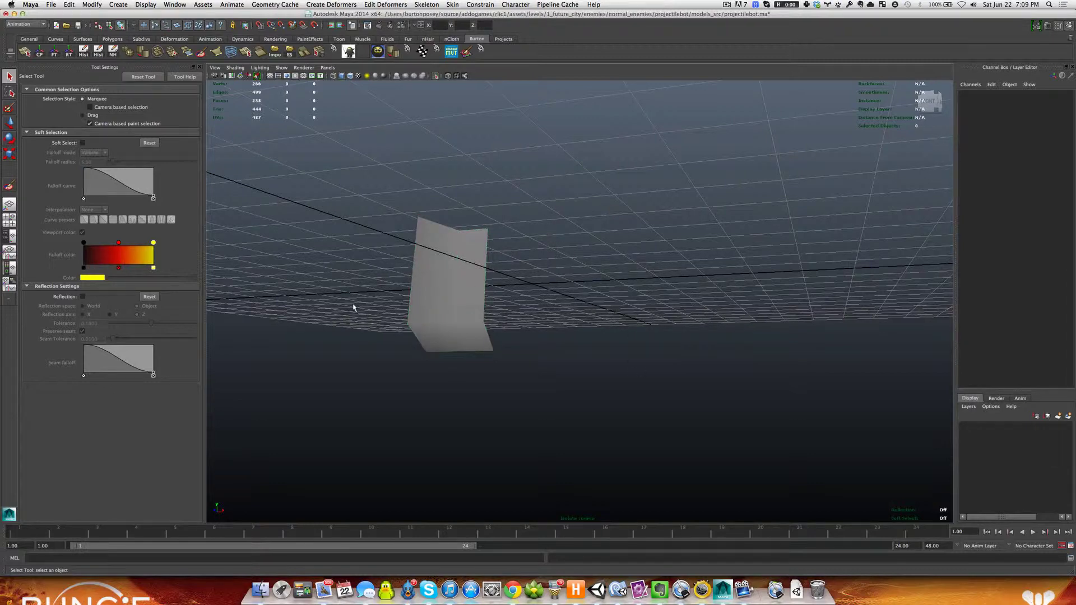
pyautogui.hotkey('ctrl', '1')
# Isolate the faces of the upper ring shell directly beneath the body and select the mesh in object mode
pyautogui.keyDown('alt'); pyautogui.moveTo(370, 318); pyautogui.dragTo(404, 325); pyautogui.keyUp('alt')
pyautogui.keyDown('alt'); pyautogui.moveTo(403, 325); pyautogui.dragTo(449, 319, button='right'); pyautogui.keyUp('alt')
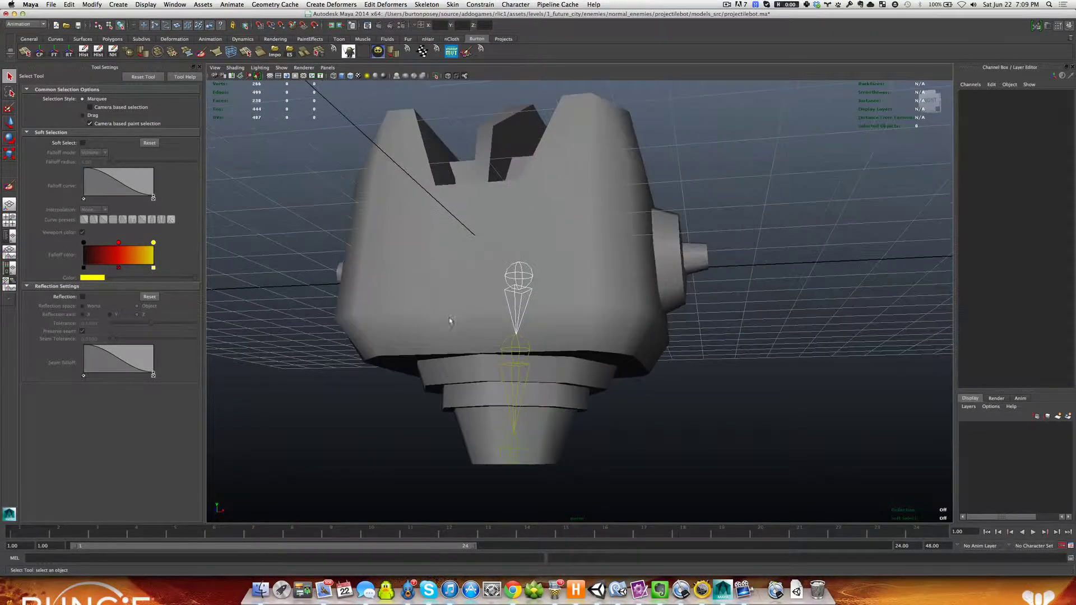
pyautogui.click(476, 377)
pyautogui.keyDown('alt'); pyautogui.moveTo(466, 374); pyautogui.dragTo(479, 348, button='middle'); pyautogui.keyUp('alt')
pyautogui.keyDown('alt'); pyautogui.moveTo(479, 348); pyautogui.dragTo(486, 338); pyautogui.keyUp('alt')
pyautogui.moveTo(486, 338); pyautogui.dragTo(486, 355, button='right')
pyautogui.doubleClick(483, 338)
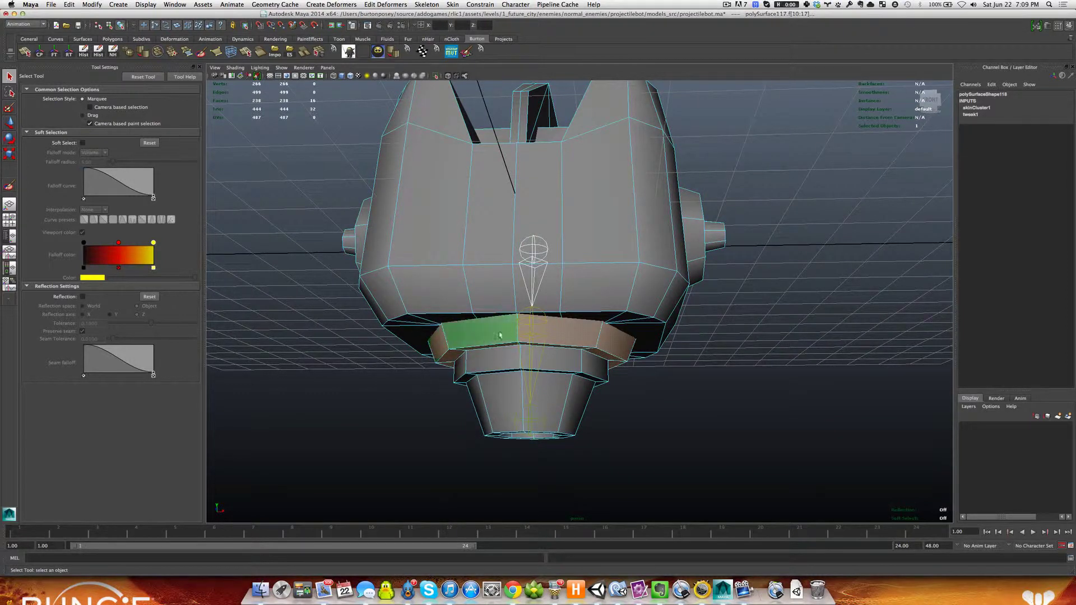
pyautogui.hotkey('ctrl', '1')
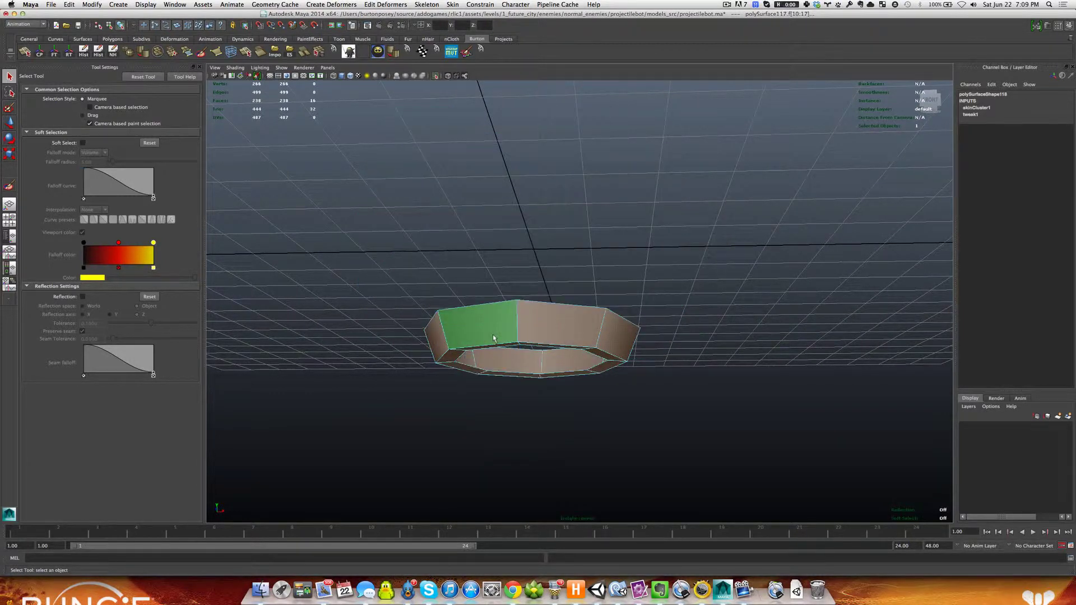
pyautogui.press('F8')
pyautogui.click(380, 379)
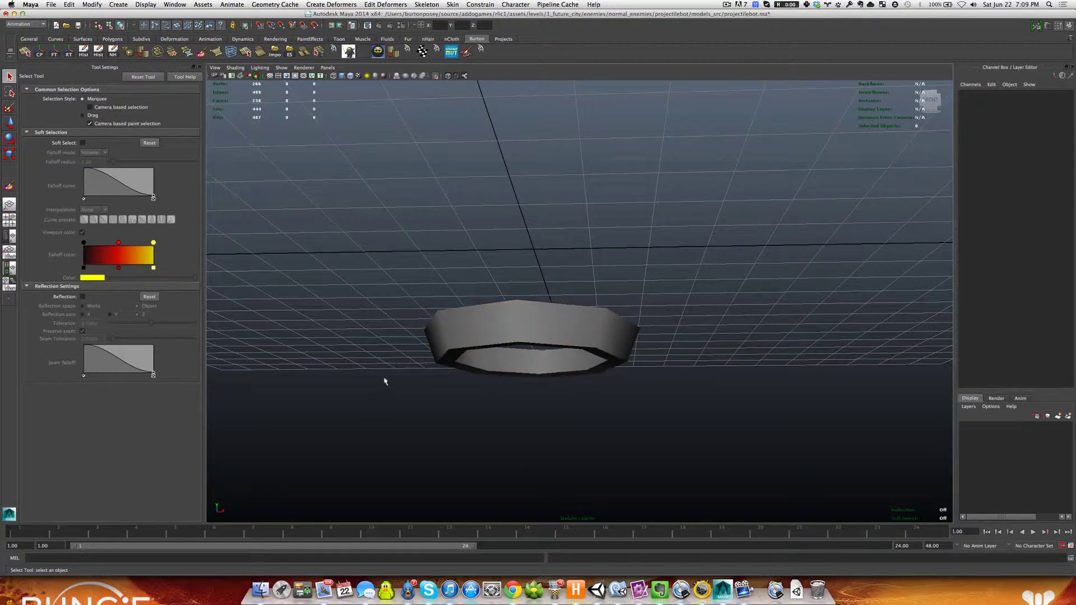
pyautogui.click(469, 335)
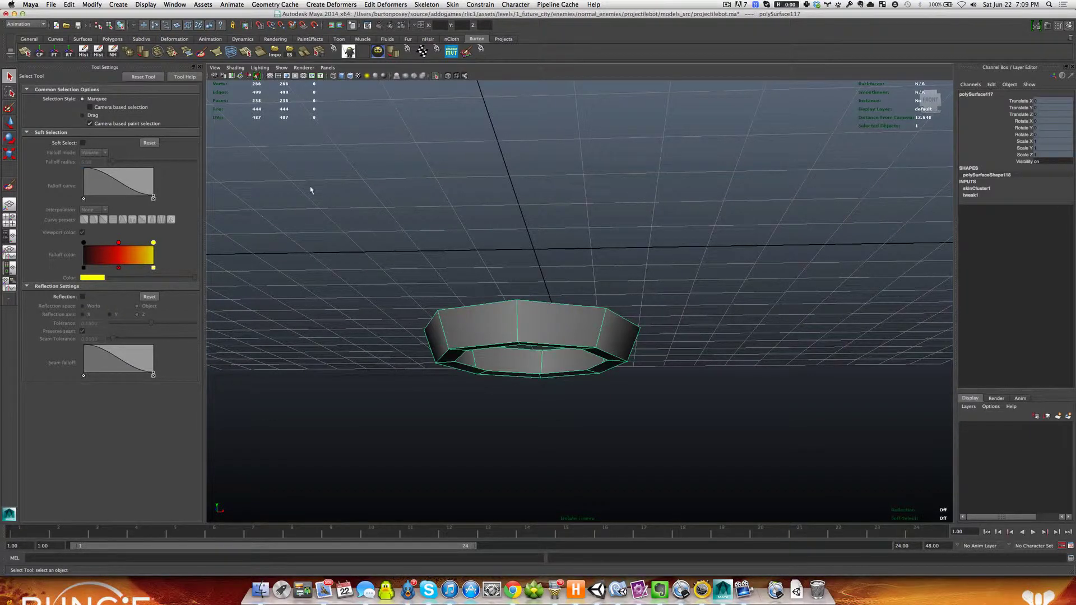
# Flood the isolated ring with value 0 for turretTip and root using the Paint Skin Weights Tool
pyautogui.click(201, 53)
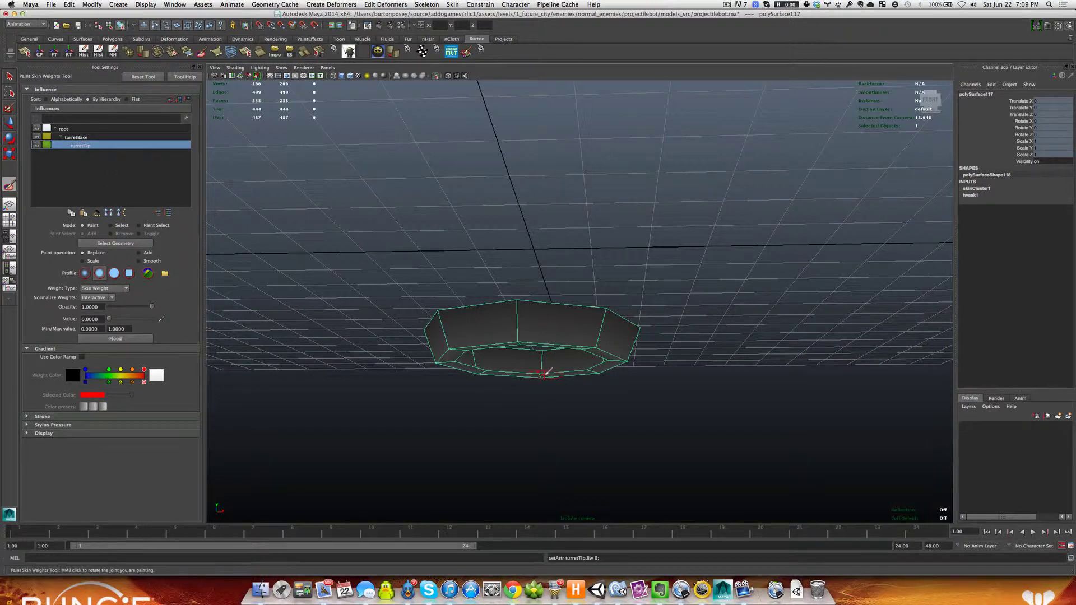
pyautogui.click(116, 339)
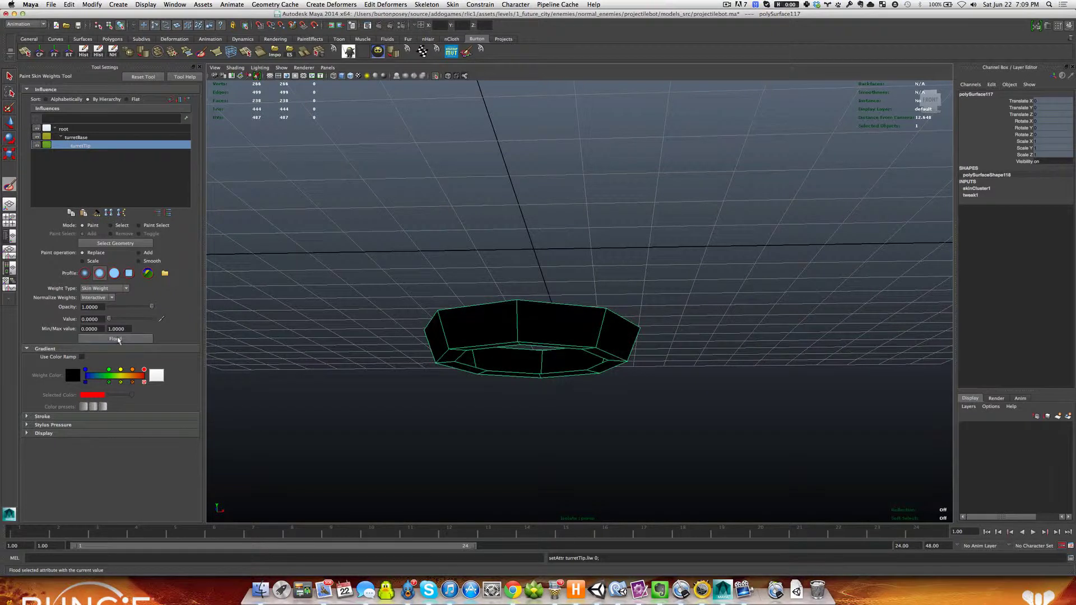
pyautogui.click(63, 129)
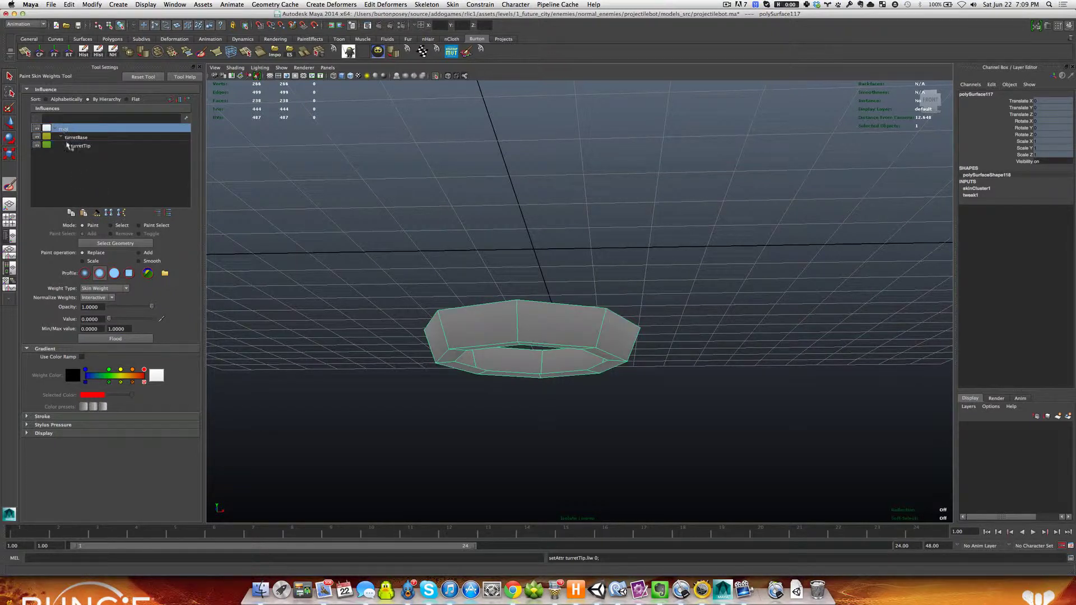
pyautogui.click(106, 338)
# Flood the ring with turretBase value 1, test value 0, and flood it with value 1 again
pyautogui.click(84, 138)
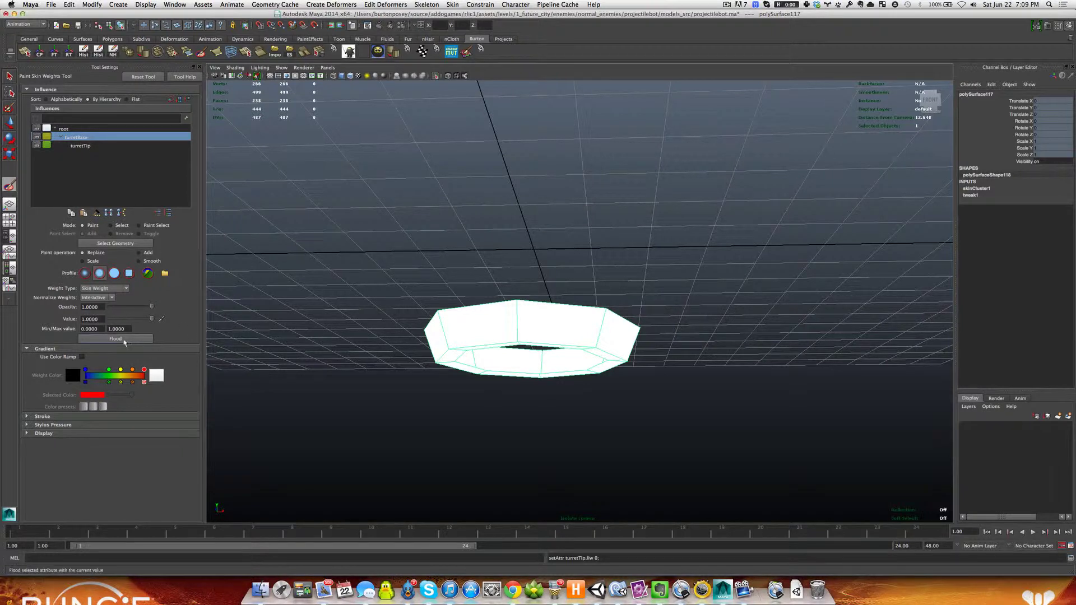
pyautogui.click(124, 339)
pyautogui.moveTo(151, 319); pyautogui.dragTo(102, 321)
pyautogui.click(115, 339)
pyautogui.moveTo(109, 319); pyautogui.dragTo(151, 319)
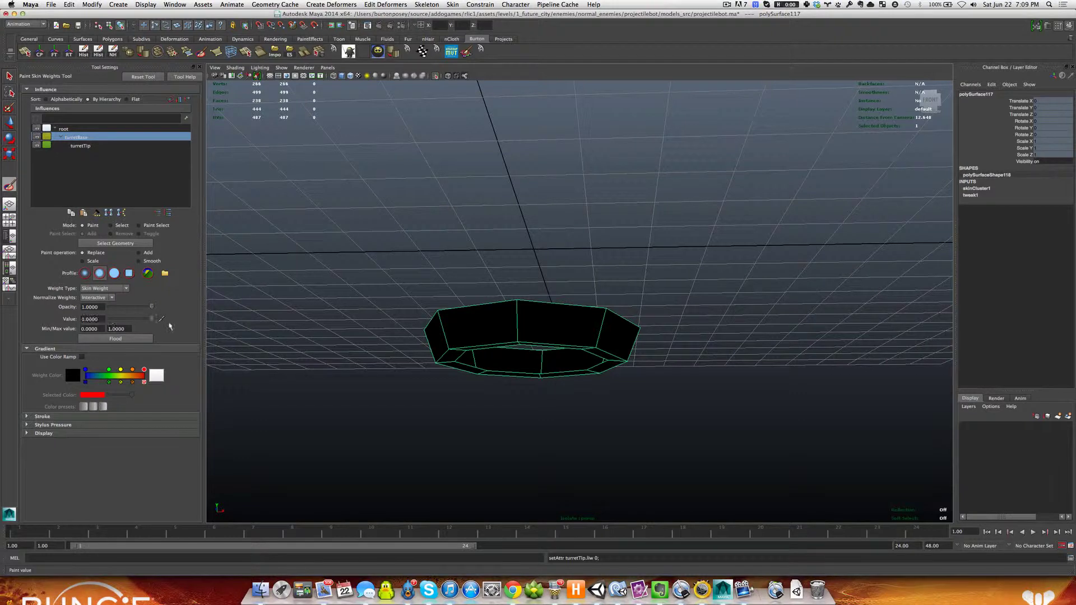
pyautogui.click(116, 339)
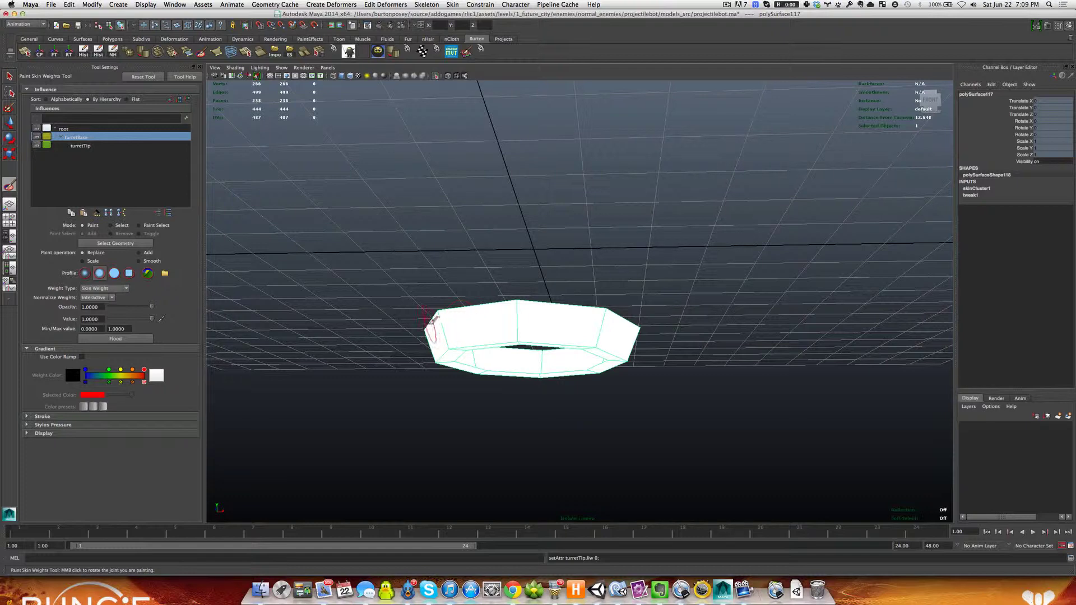
pyautogui.scroll(-3, 434, 329)
pyautogui.scroll(5, 433, 329)
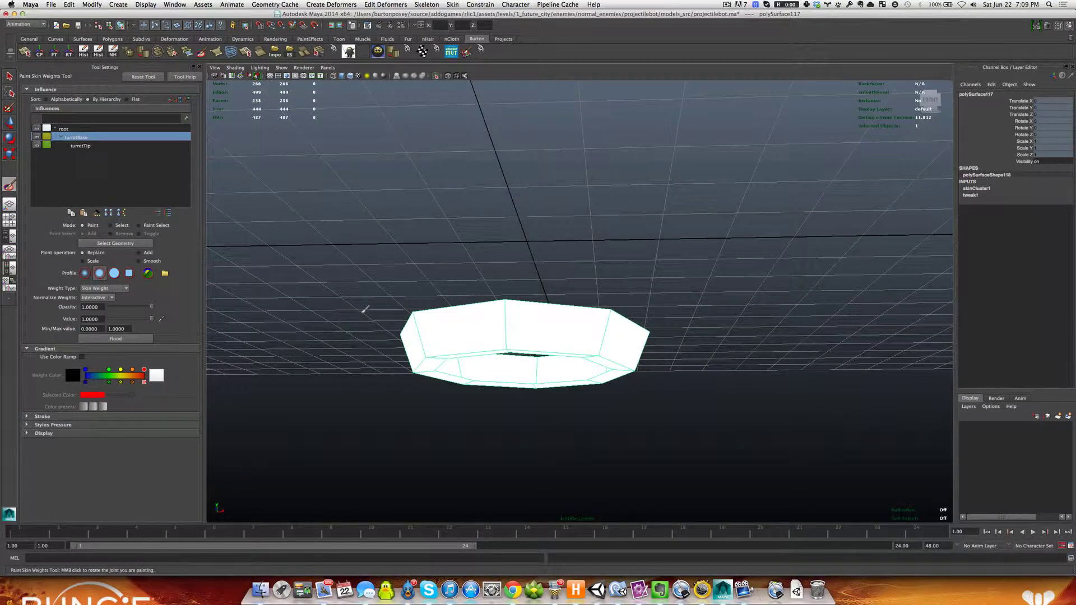
# Leave weight painting, deselect the ring and end its isolation to show the whole robot again
pyautogui.press('q')
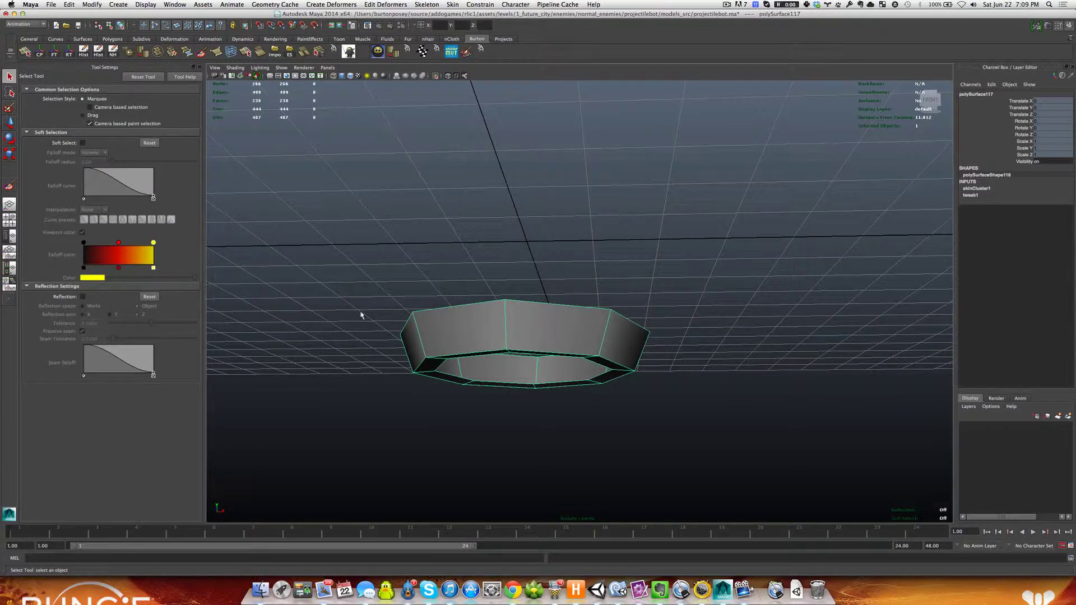
pyautogui.click(343, 365)
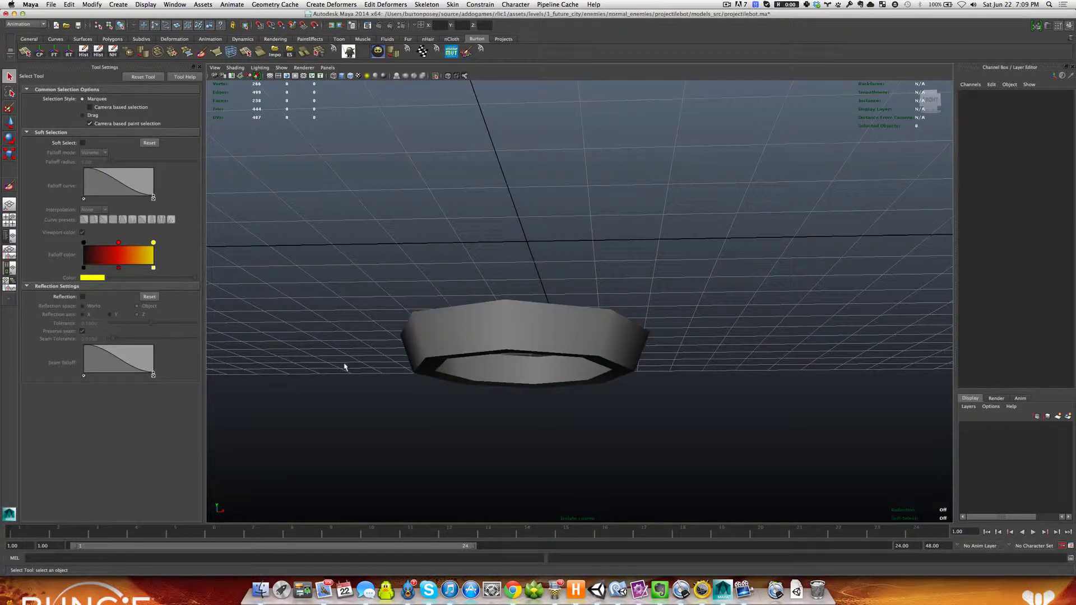
pyautogui.hotkey('ctrl', '1')
pyautogui.keyDown('alt'); pyautogui.moveTo(399, 376); pyautogui.dragTo(430, 349); pyautogui.keyUp('alt')
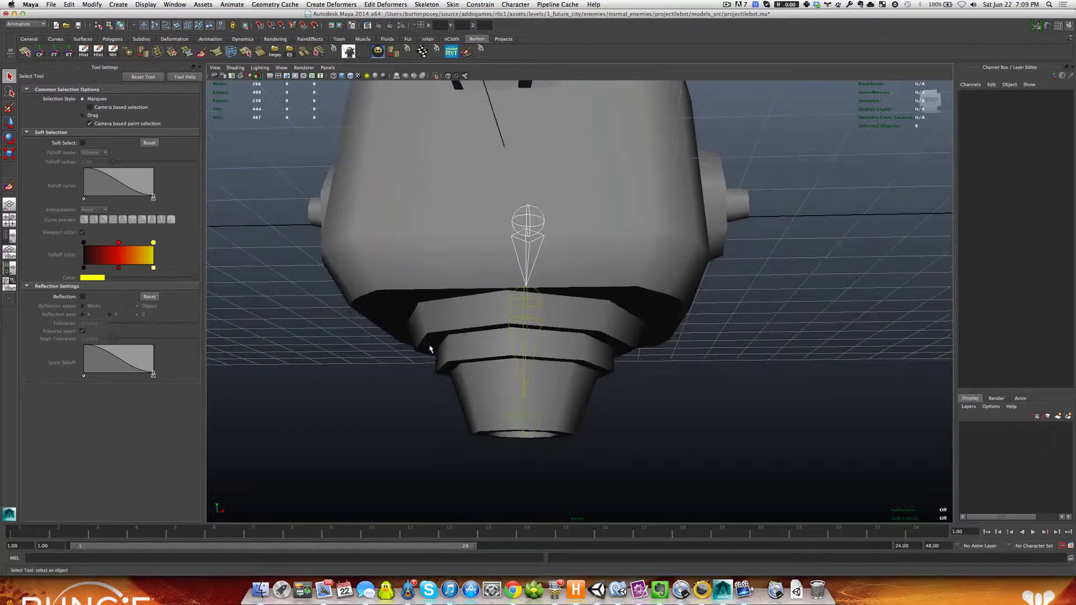
# Isolate the faces of the lowest, tapered turret tip shell and select the mesh in object mode
pyautogui.click(478, 394)
pyautogui.moveTo(479, 395); pyautogui.dragTo(481, 417, button='right')
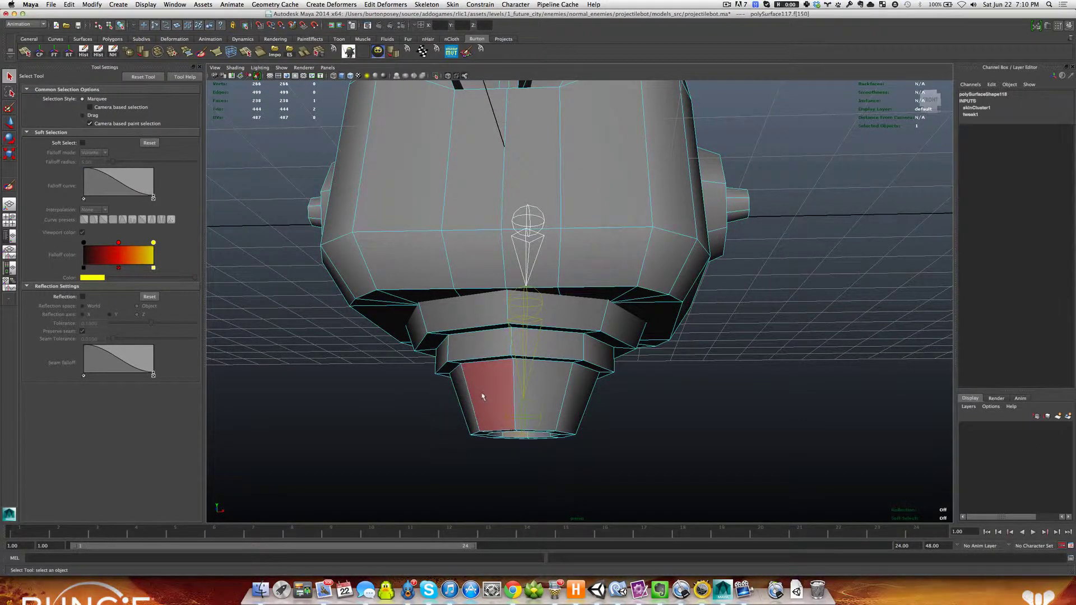
pyautogui.click(482, 396)
pyautogui.doubleClick(482, 396)
pyautogui.moveTo(482, 396)
pyautogui.keyDown('alt'); pyautogui.mouseDown()
pyautogui.moveTo(480, 331)
pyautogui.moveTo(479, 394)
pyautogui.mouseUp(); pyautogui.keyUp('alt')
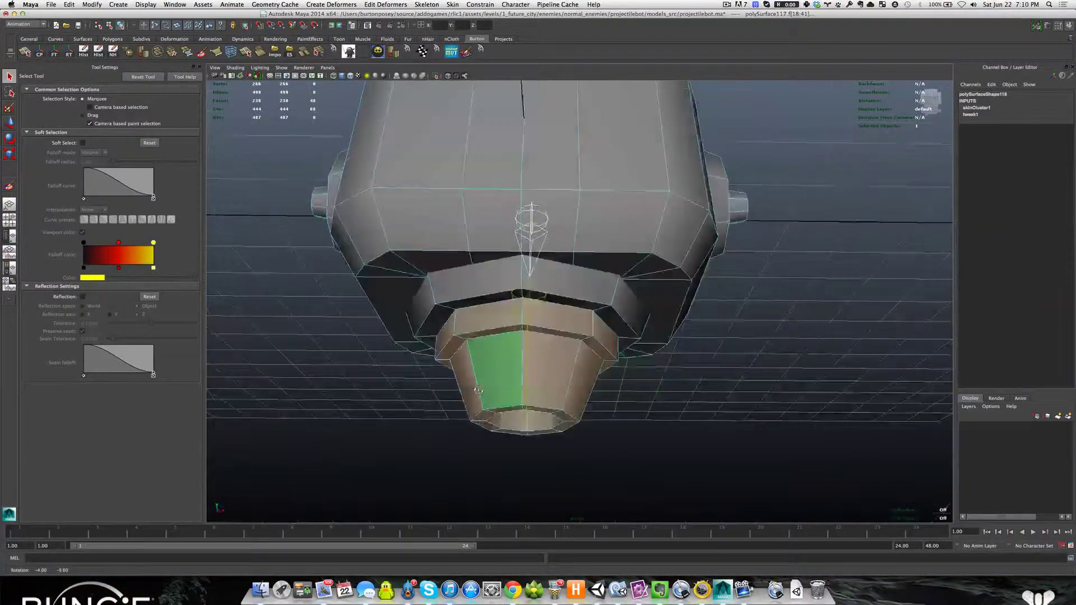
pyautogui.hotkey('shift', 'i')
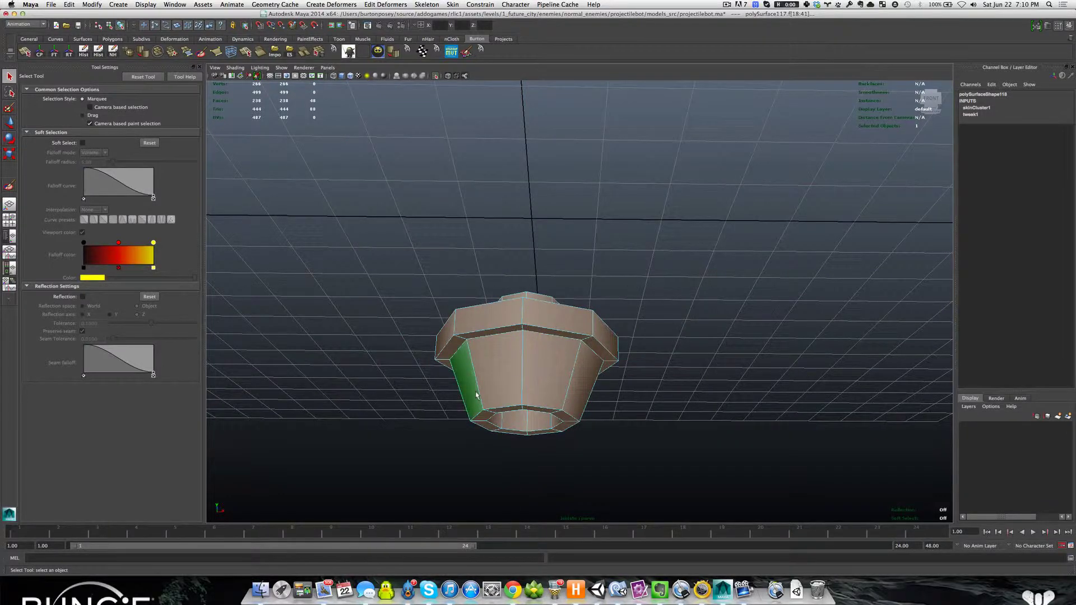
pyautogui.moveTo(476, 394); pyautogui.dragTo(499, 382, button='right')
pyautogui.click(299, 410)
pyautogui.moveTo(434, 375)
pyautogui.keyDown('alt'); pyautogui.mouseDown()
pyautogui.moveTo(454, 397)
pyautogui.moveTo(260, 216)
pyautogui.mouseUp(); pyautogui.keyUp('alt')
pyautogui.click(463, 397)
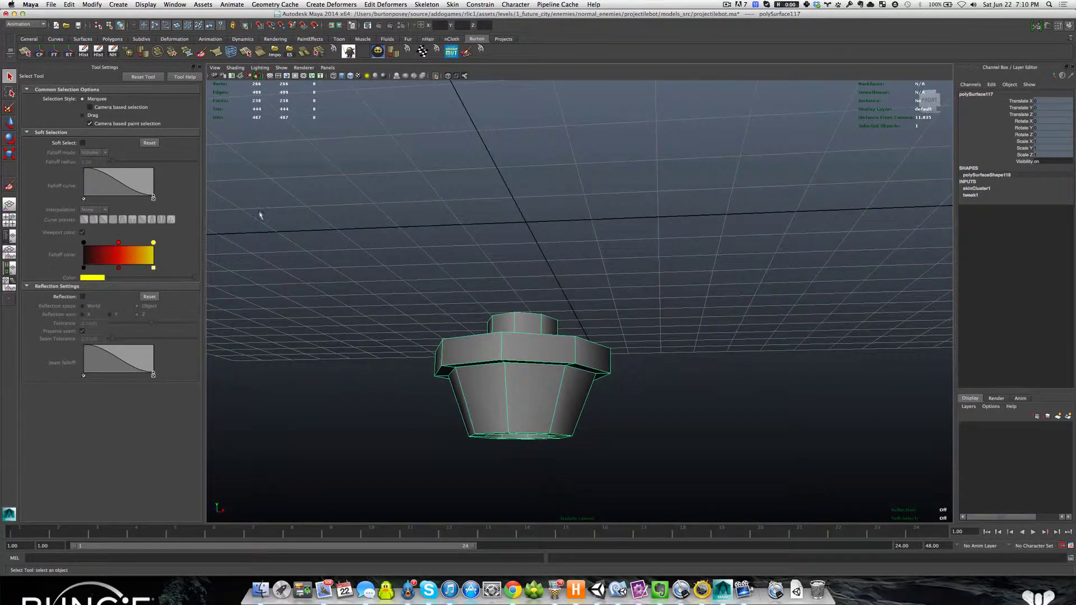
# Flood the isolated tip shell with value 0 for root and turretBase using the Paint Skin Weights Tool
pyautogui.click(201, 53)
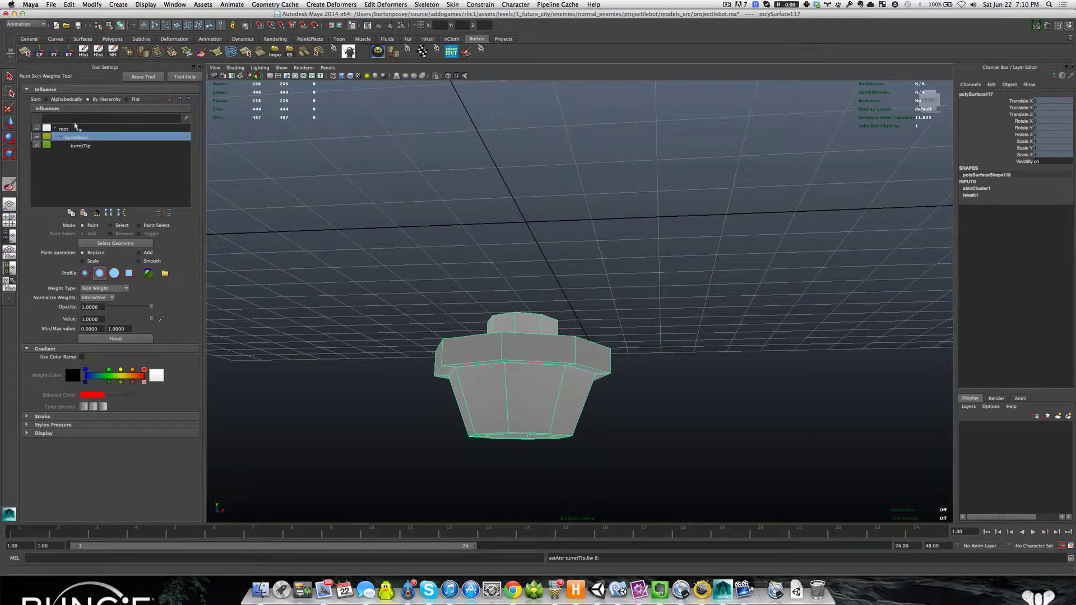
pyautogui.click(70, 128)
pyautogui.moveTo(151, 318); pyautogui.dragTo(70, 318)
pyautogui.click(116, 338)
pyautogui.click(75, 138)
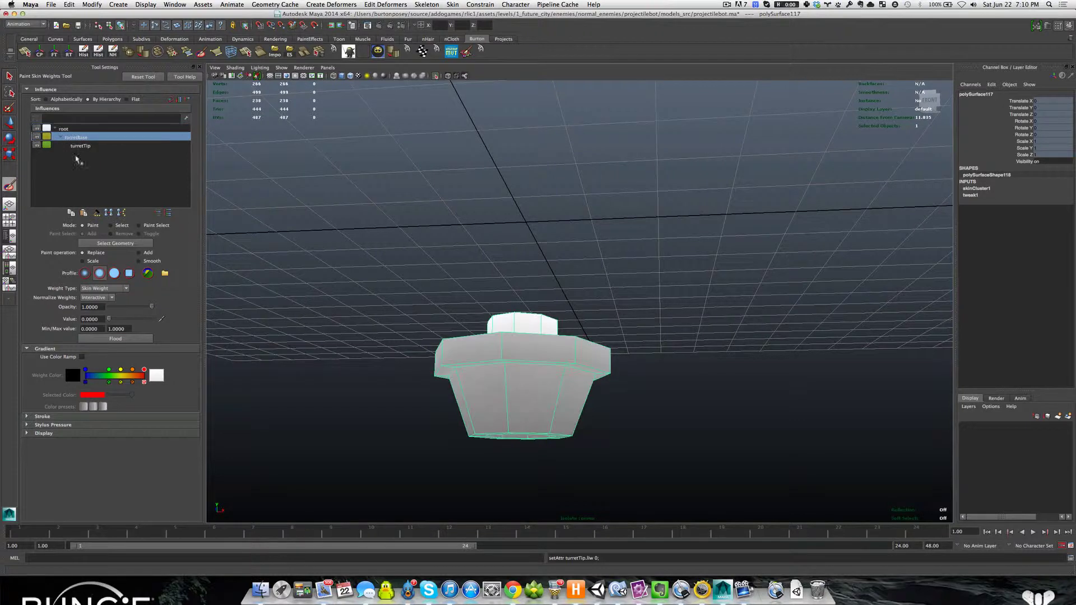
pyautogui.click(124, 339)
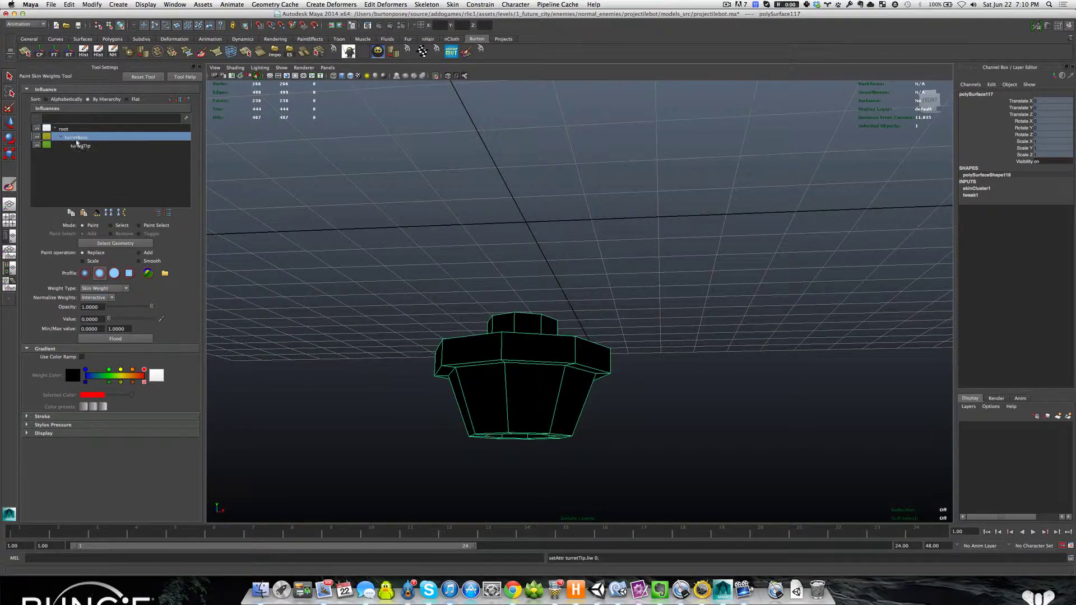
# Flood the isolated tip shell with value 1 for turretTip
pyautogui.click(80, 145)
pyautogui.moveTo(112, 320); pyautogui.dragTo(151, 319)
pyautogui.click(116, 338)
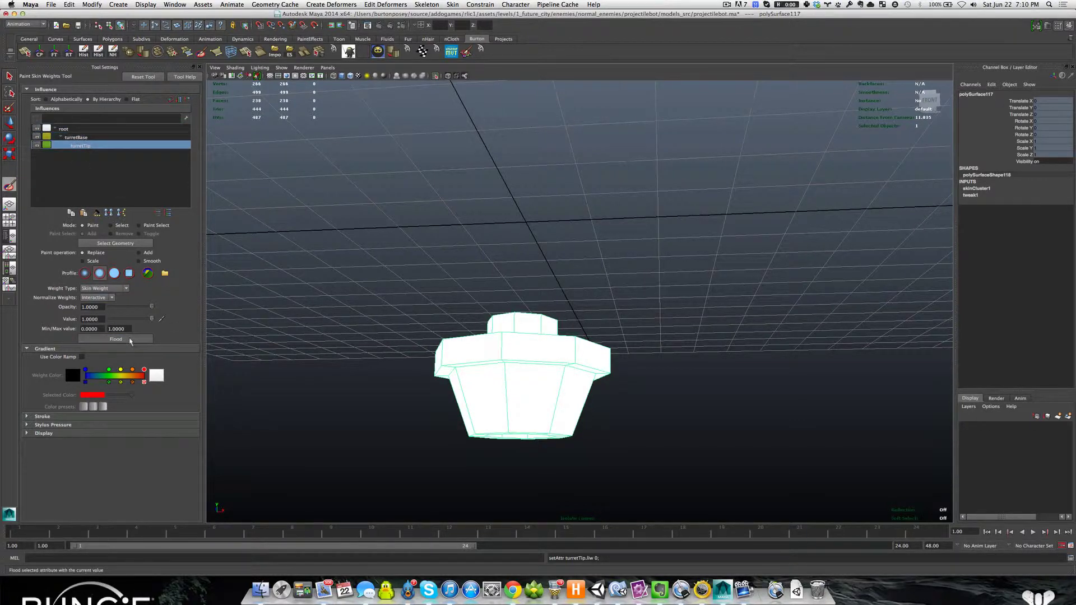
# Leave weight painting, deselect the tip shell and end its isolation to view the whole robot with its joints
pyautogui.click(361, 328)
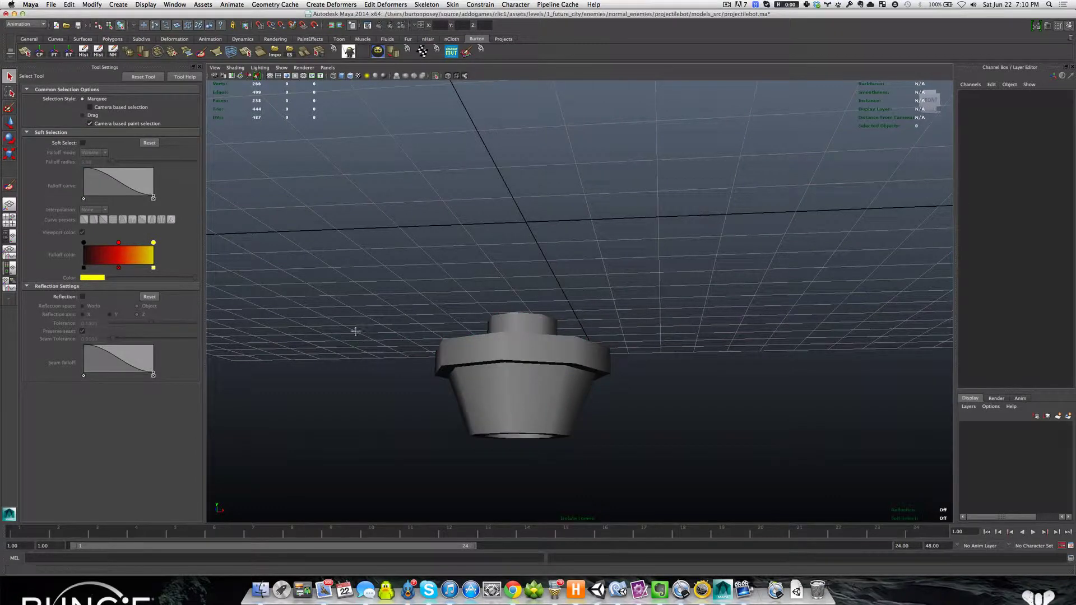
pyautogui.moveTo(361, 329)
pyautogui.keyDown('alt'); pyautogui.mouseDown()
pyautogui.moveTo(360, 315)
pyautogui.moveTo(361, 335)
pyautogui.mouseUp(); pyautogui.keyUp('alt')
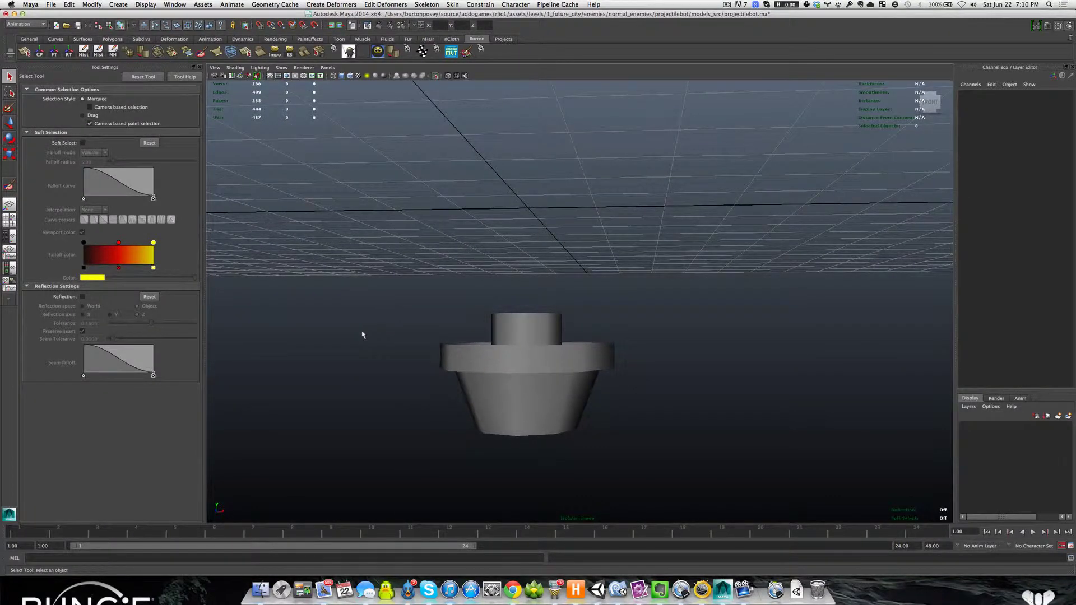
pyautogui.hotkey('shift', 'i')
pyautogui.scroll(-5, 404, 322)
pyautogui.keyDown('alt'); pyautogui.moveTo(421, 317); pyautogui.dragTo(415, 343, button='middle'); pyautogui.keyUp('alt')
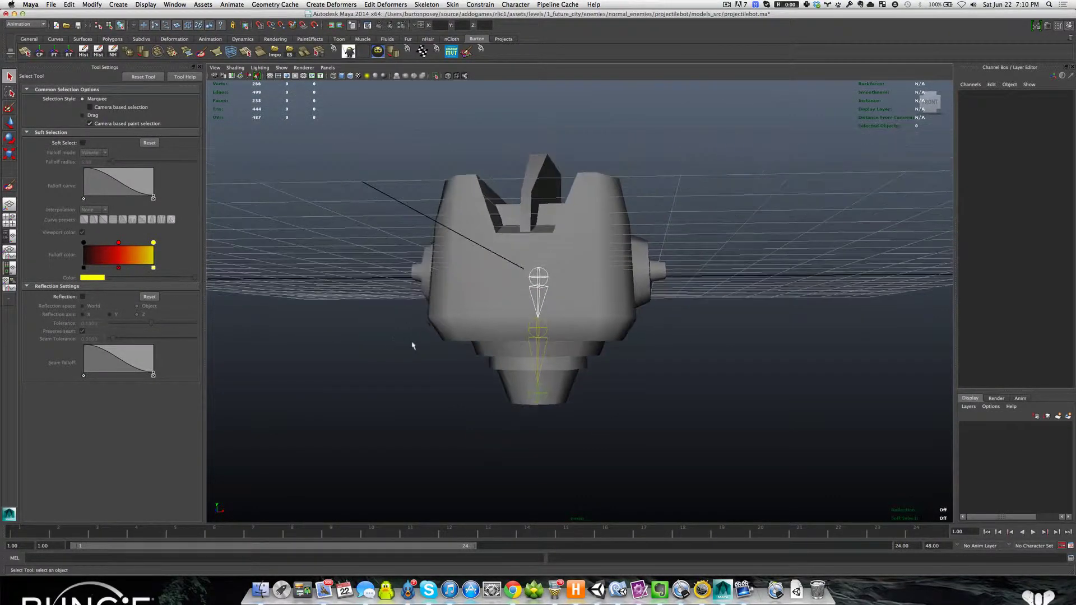
pyautogui.scroll(-1, 415, 343)
pyautogui.scroll(2, 415, 347)
pyautogui.scroll(-3, 409, 346)
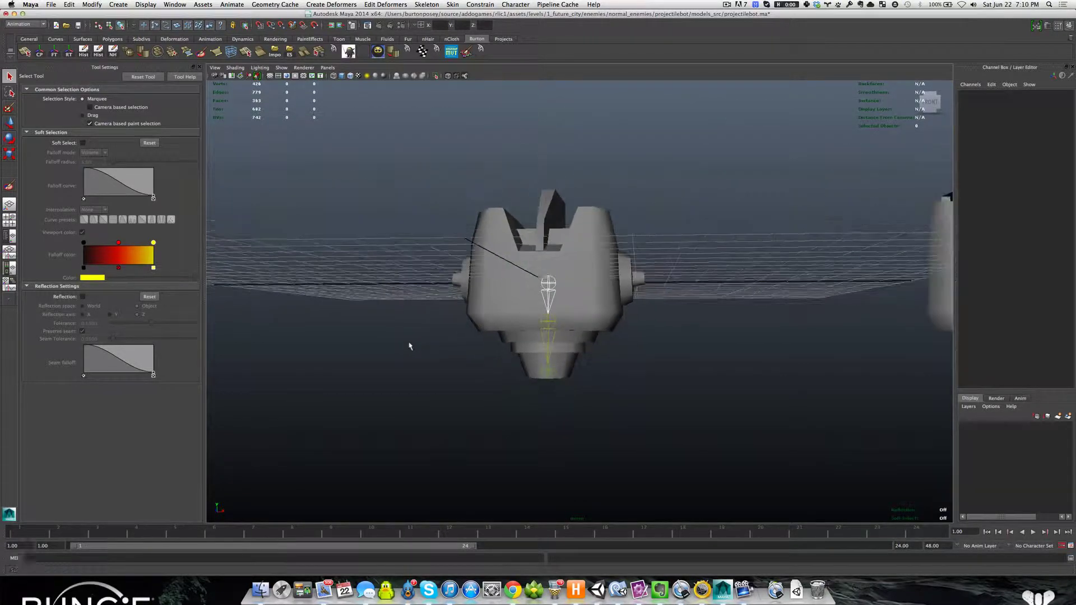
pyautogui.keyDown('alt'); pyautogui.moveTo(409, 346); pyautogui.dragTo(397, 346); pyautogui.keyUp('alt')
pyautogui.scroll(3, 398, 346)
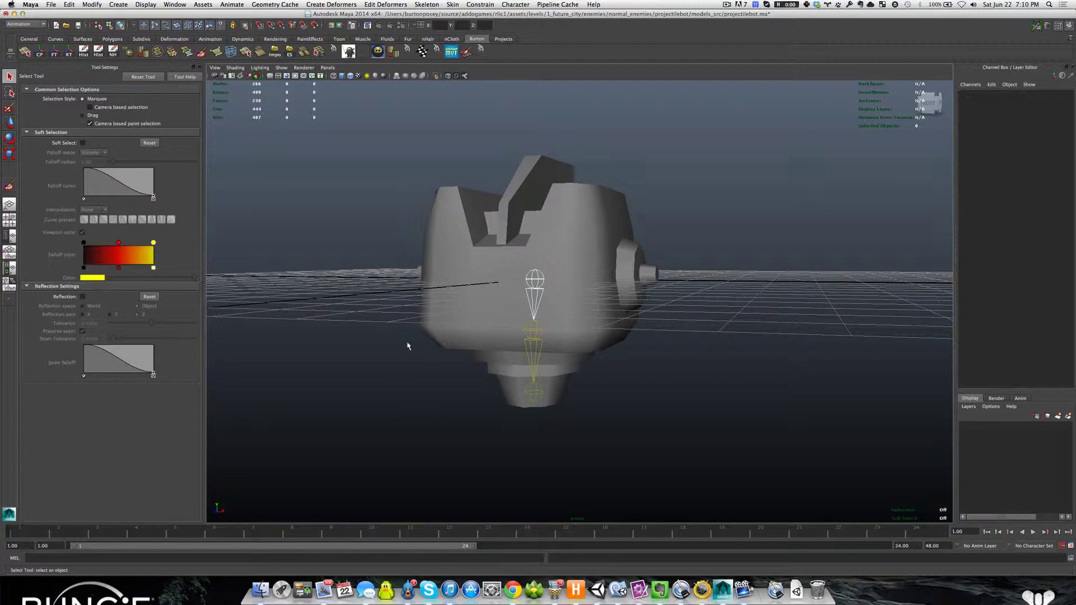
pyautogui.scroll(3, 479, 392)
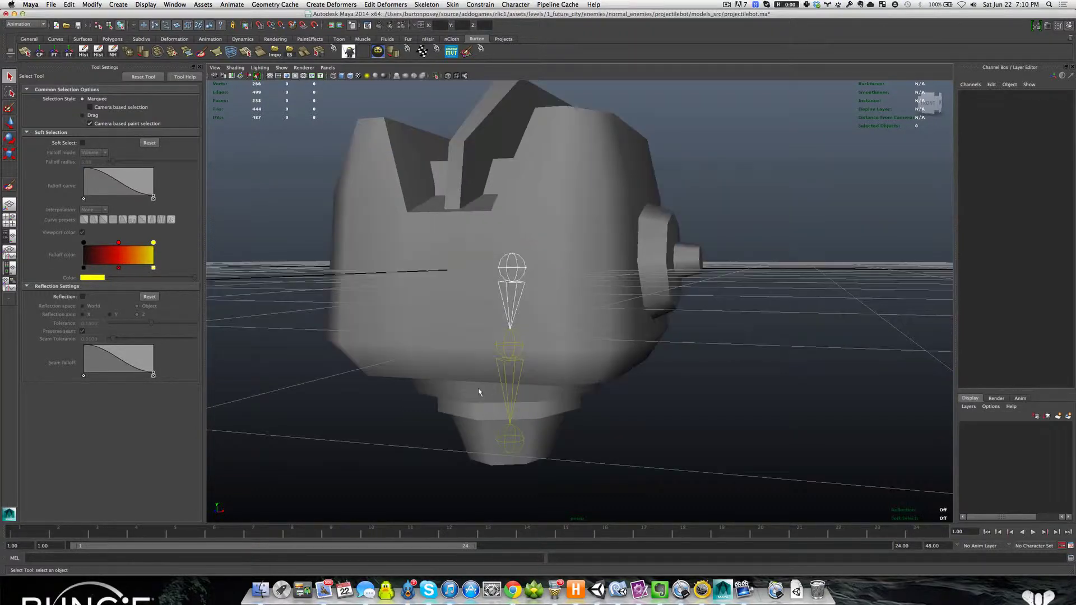
# Rotate the root joint about 36 degrees around X to test the skinning, and undo the rotation
pyautogui.click(506, 351)
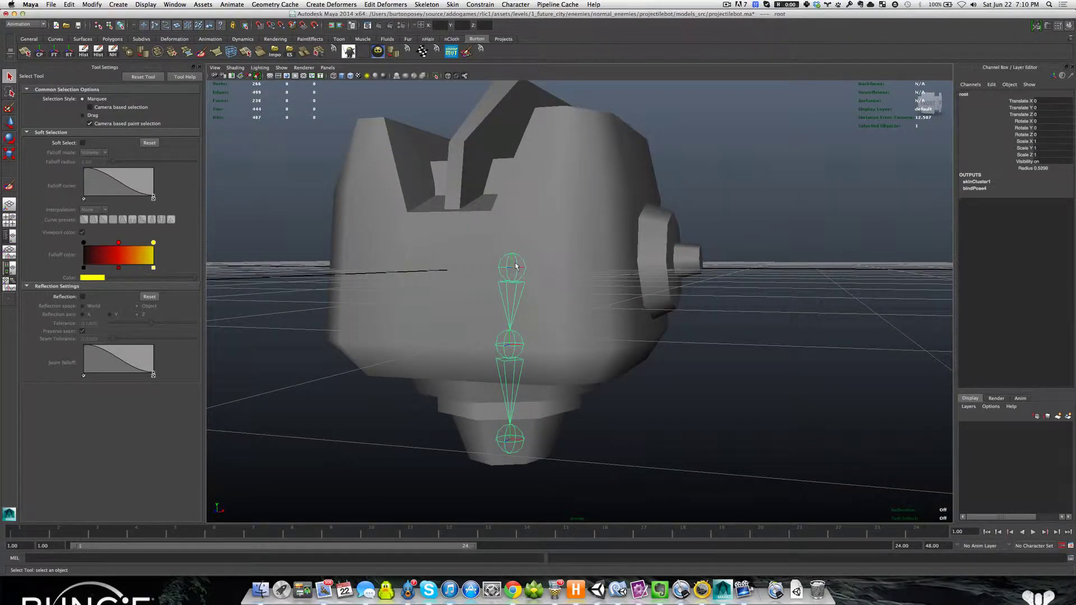
pyautogui.scroll(-3, 503, 291)
pyautogui.press('e')
pyautogui.scroll(-3, 522, 295)
pyautogui.moveTo(543, 282); pyautogui.dragTo(535, 304)
pyautogui.press('super+z')
pyautogui.scroll(3, 531, 329)
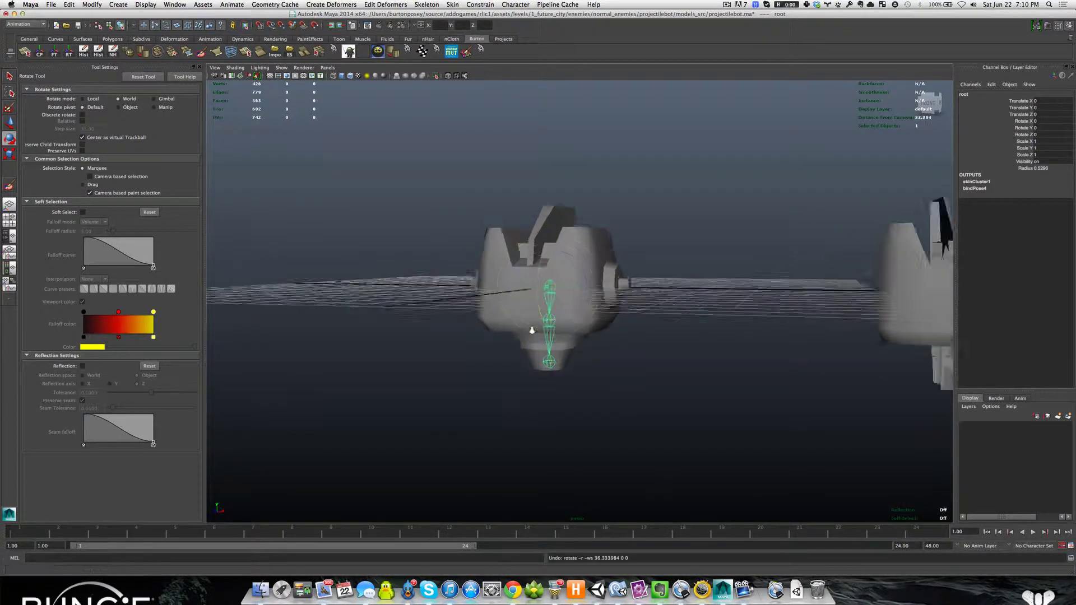
# Raise the turretBase joint to a Translate Y of about -1.10 to test the turret retracting into the body
pyautogui.click(536, 330)
pyautogui.moveTo(540, 350)
pyautogui.keyDown('alt'); pyautogui.mouseDown()
pyautogui.moveTo(541, 293)
pyautogui.moveTo(557, 360)
pyautogui.mouseUp(); pyautogui.keyUp('alt')
pyautogui.press('w')
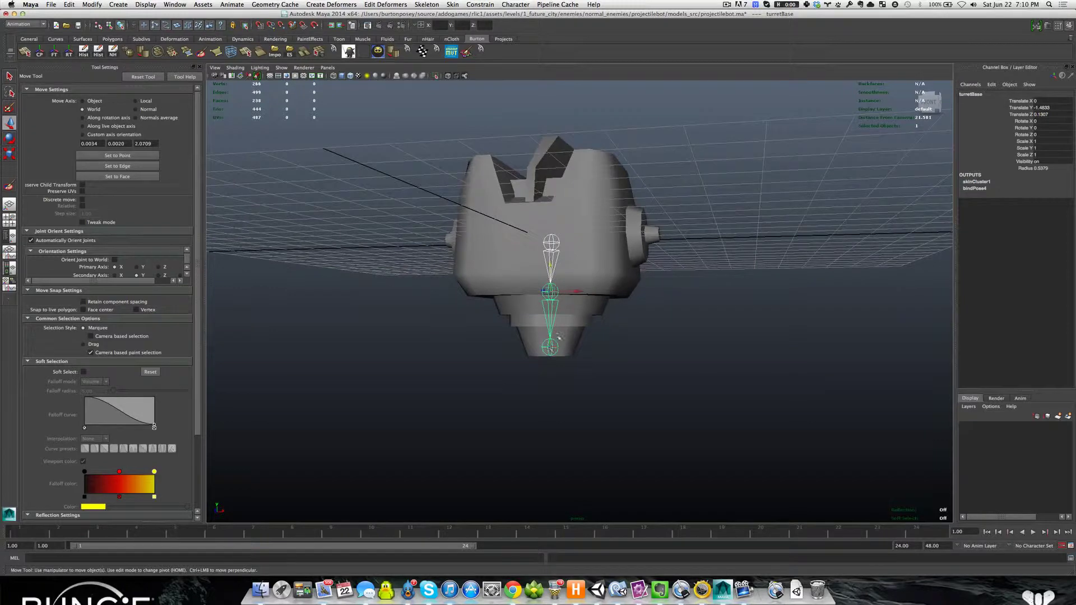
pyautogui.scroll(5, 554, 359)
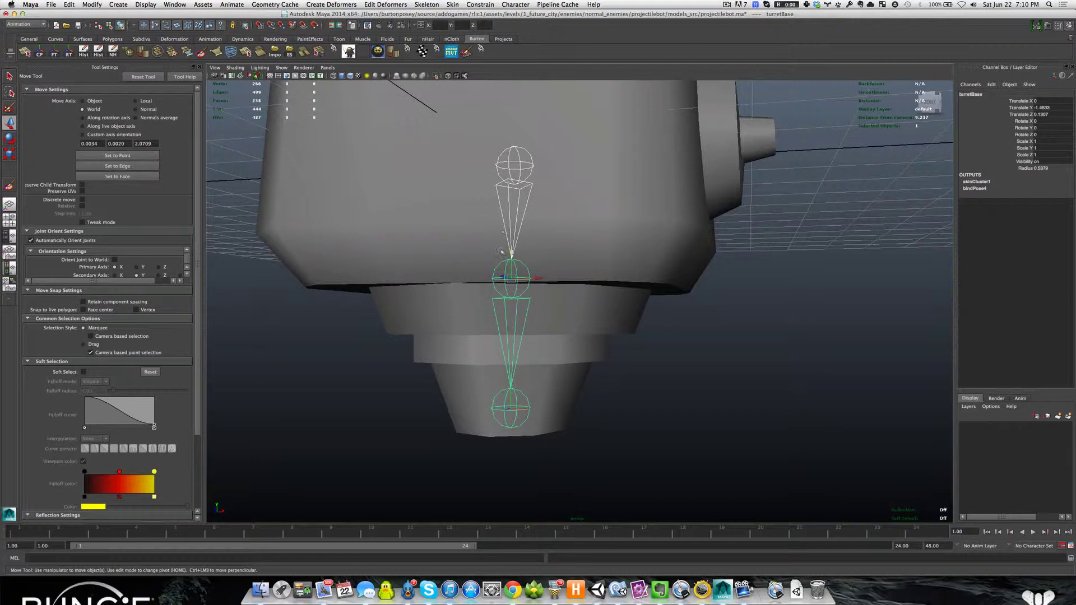
pyautogui.moveTo(500, 252); pyautogui.dragTo(511, 224)
pyautogui.hotkey('ctrl', 'z')
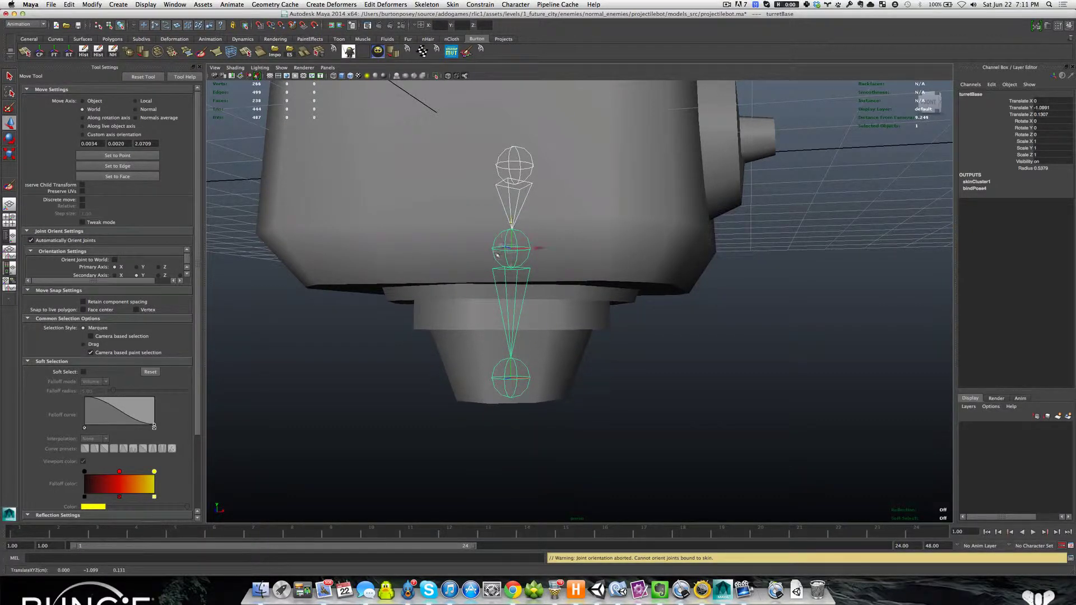
# Raise the turretTip joint to test the tip shell, and undo this move and the last turretBase move
pyautogui.click(506, 373)
pyautogui.moveTo(513, 354); pyautogui.dragTo(516, 336)
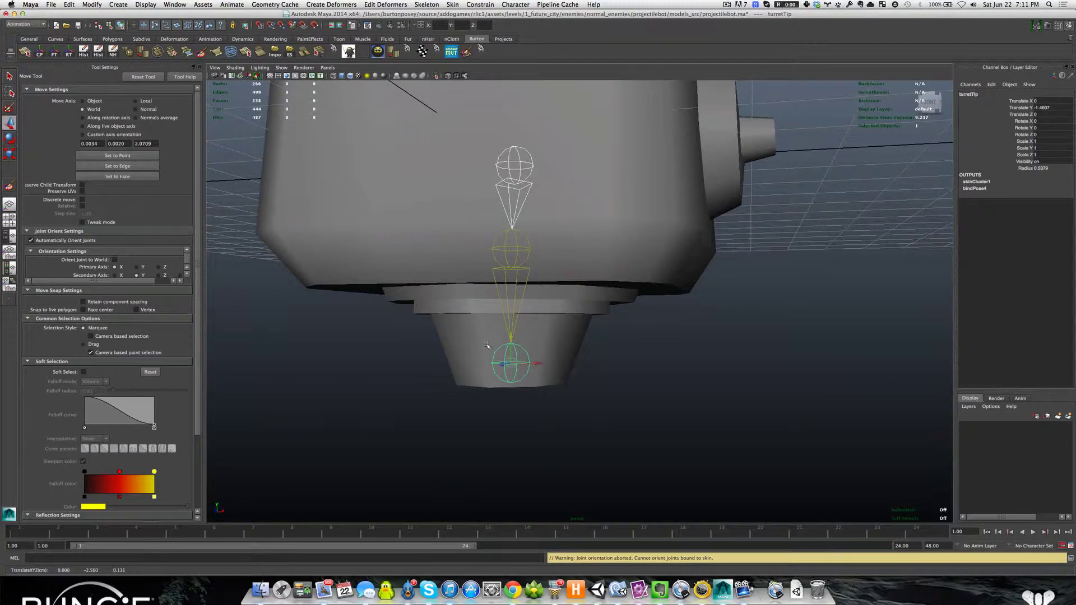
pyautogui.scroll(-5, 488, 345)
pyautogui.press('z')
pyautogui.press('z')
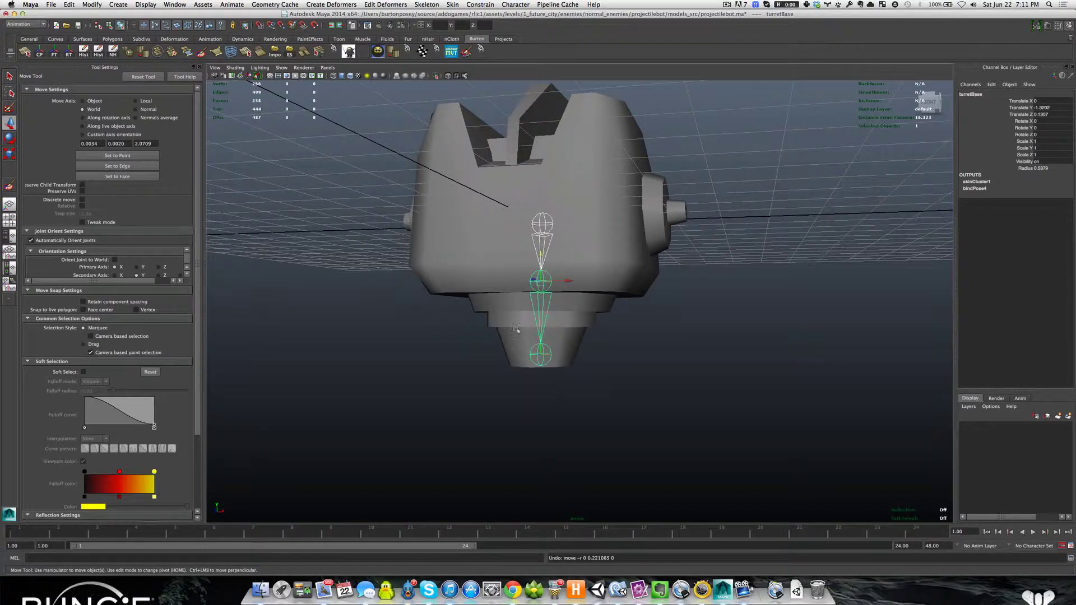
pyautogui.scroll(5, 483, 351)
pyautogui.scroll(-2, 465, 330)
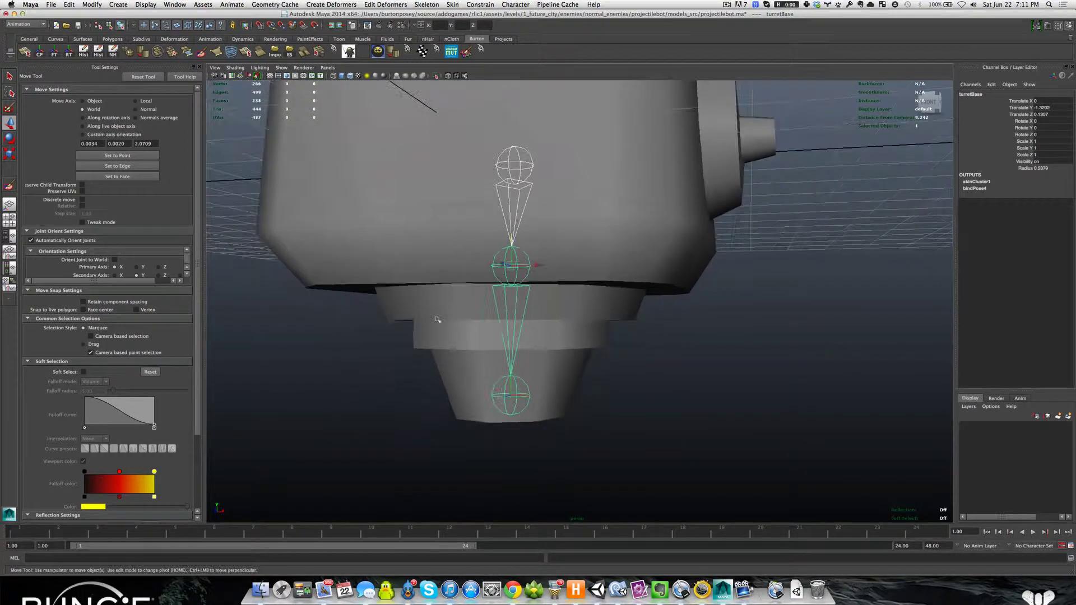
# Check the mesh and turretBase by selecting each, try sliding turretTip up into the rings, and undo that move
pyautogui.click(445, 309)
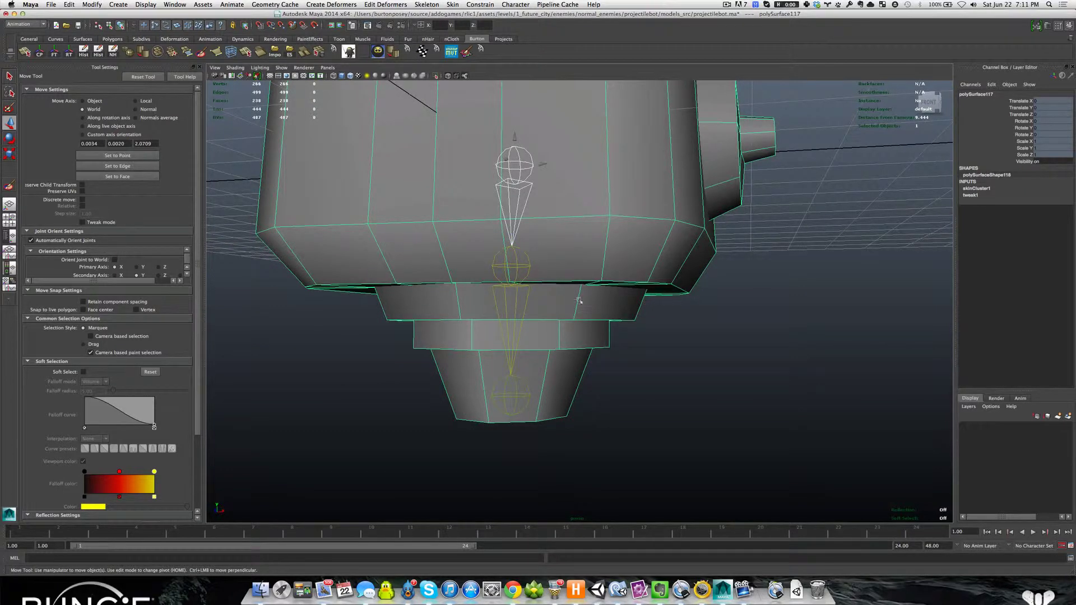
pyautogui.click(522, 260)
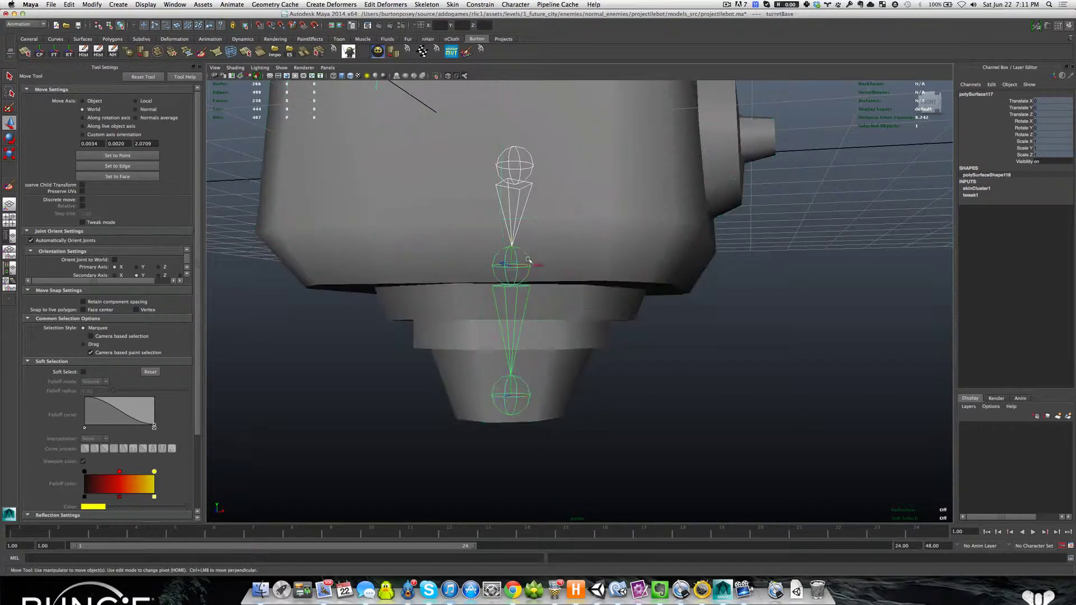
pyautogui.click(465, 355)
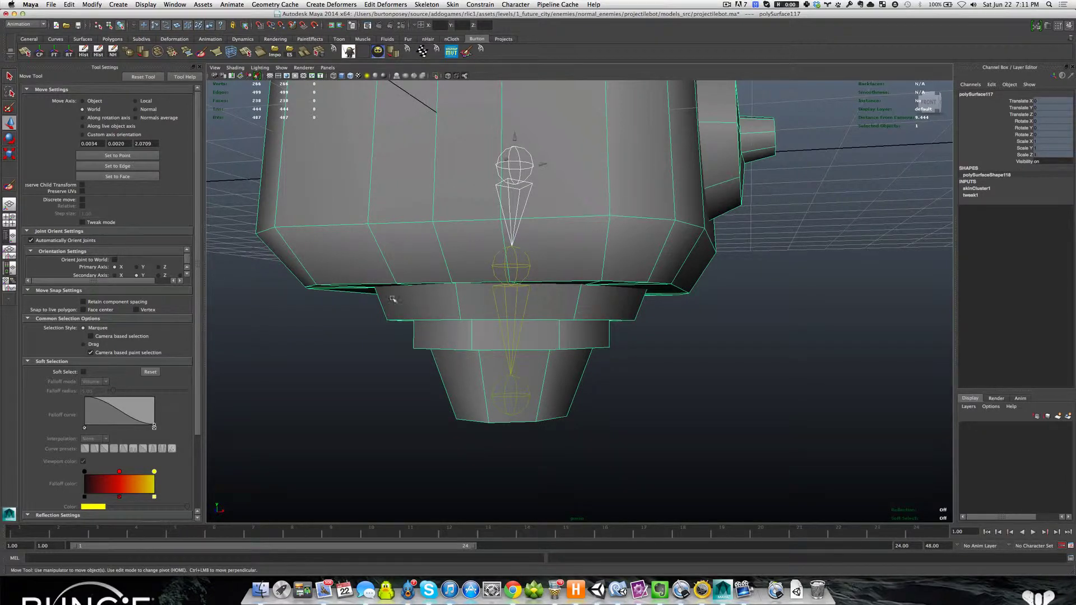
pyautogui.scroll(-2, 505, 389)
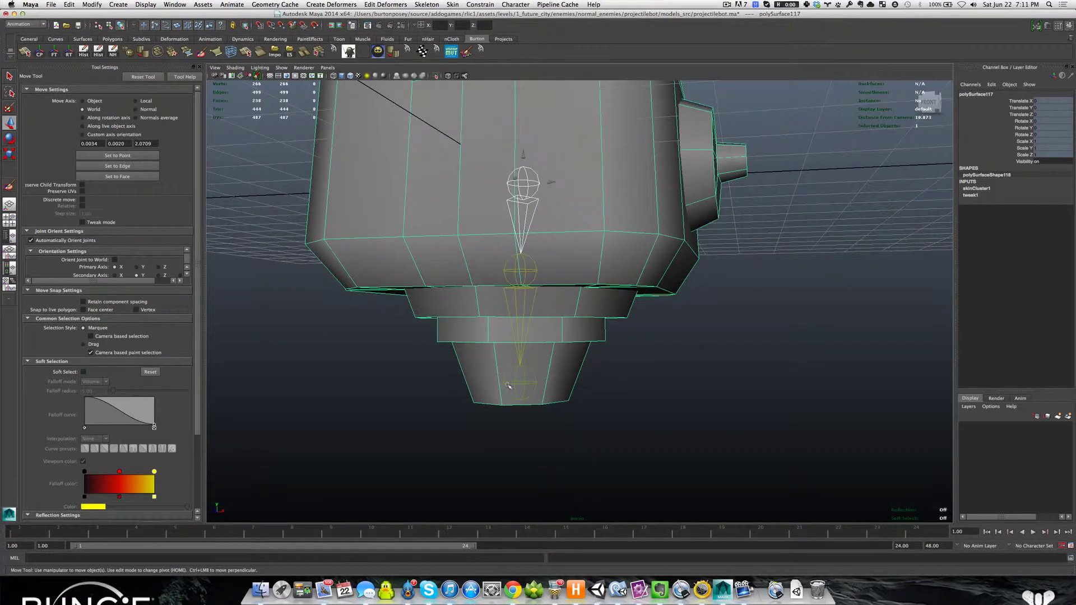
pyautogui.click(511, 382)
pyautogui.moveTo(521, 358); pyautogui.dragTo(521, 342)
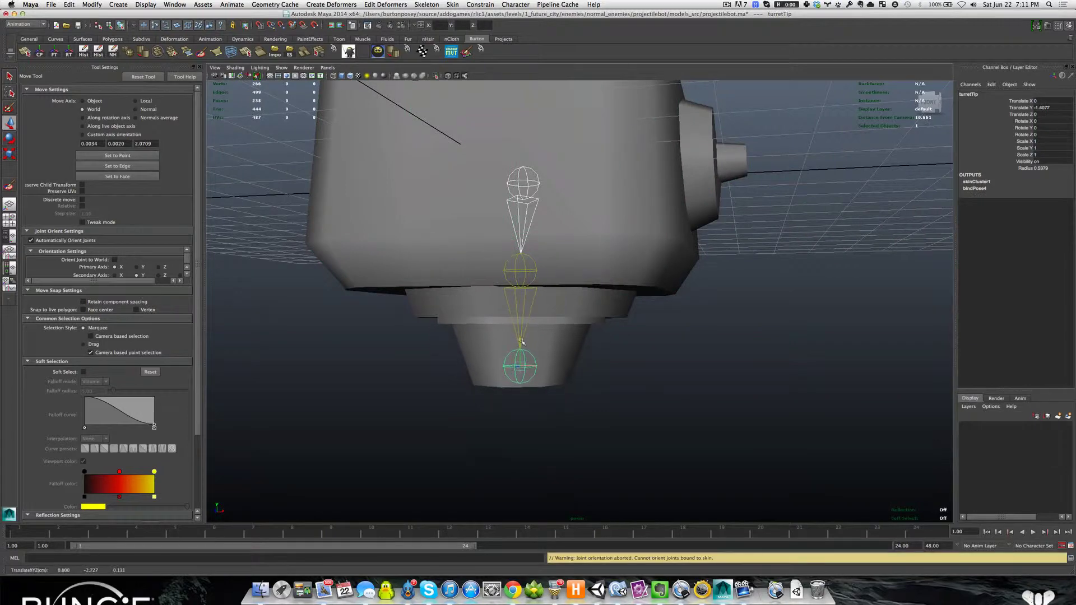
pyautogui.hotkey('ctrl', 'z')
# Select the robot mesh and examine its shape and joint placement from several angles and distances
pyautogui.keyDown('alt'); pyautogui.moveTo(452, 387); pyautogui.dragTo(531, 388); pyautogui.keyUp('alt')
pyautogui.scroll(4, 531, 388)
pyautogui.scroll(-5, 531, 387)
pyautogui.click(515, 330)
pyautogui.scroll(2, 507, 358)
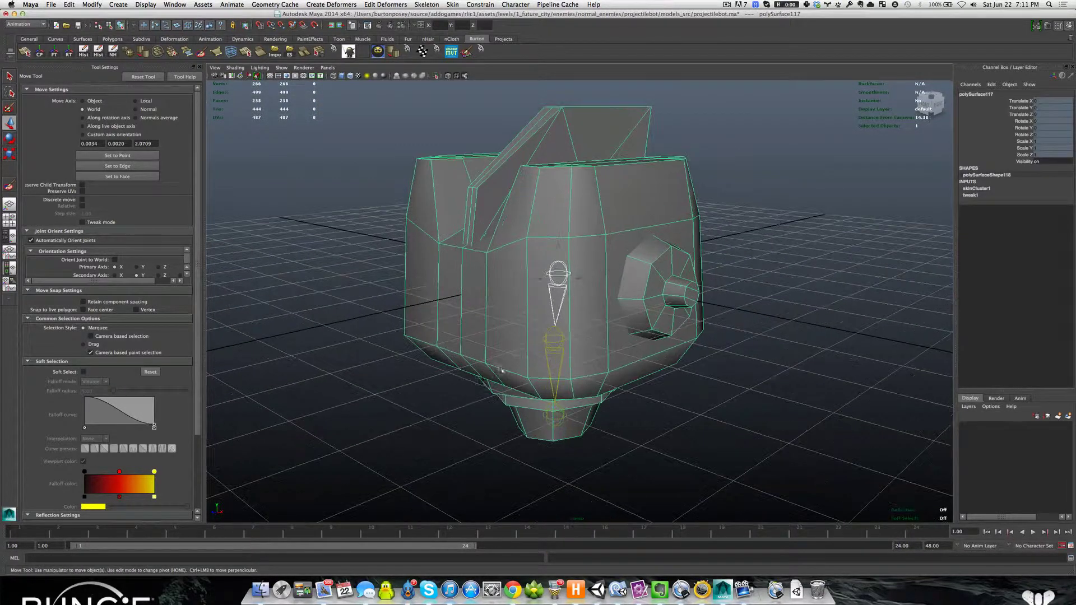
pyautogui.keyDown('alt'); pyautogui.moveTo(428, 369); pyautogui.dragTo(462, 383); pyautogui.keyUp('alt')
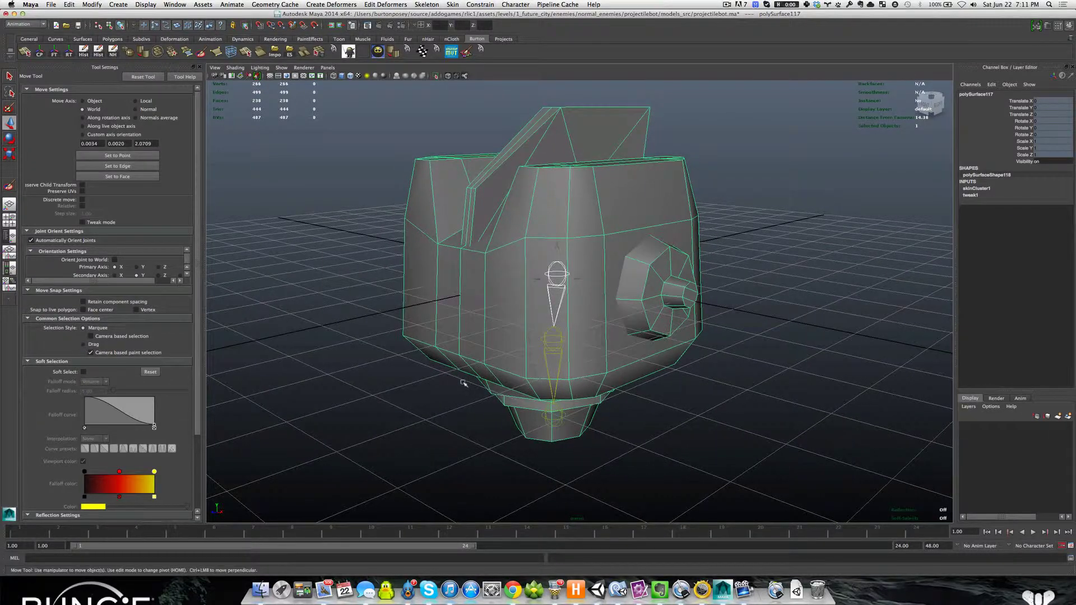
pyautogui.scroll(-5, 464, 381)
pyautogui.keyDown('alt'); pyautogui.moveTo(473, 370); pyautogui.dragTo(473, 374); pyautogui.keyUp('alt')
pyautogui.scroll(3, 459, 381)
pyautogui.scroll(2, 458, 381)
pyautogui.keyDown('alt'); pyautogui.moveTo(392, 381); pyautogui.dragTo(424, 381); pyautogui.keyUp('alt')
pyautogui.scroll(-2, 453, 383)
pyautogui.scroll(2, 368, 367)
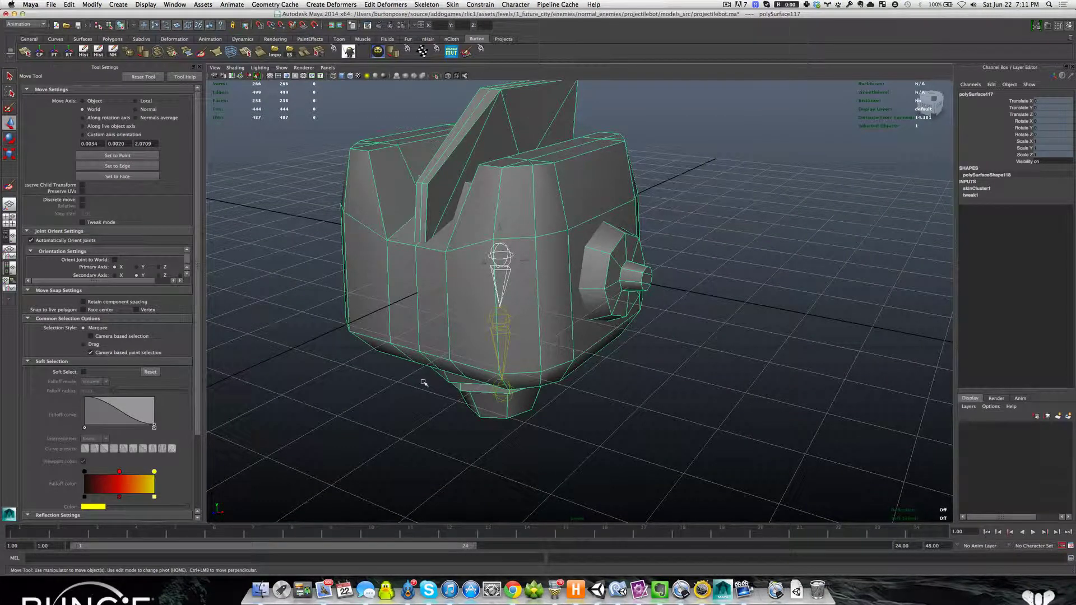
pyautogui.keyDown('alt'); pyautogui.moveTo(424, 383); pyautogui.dragTo(426, 380); pyautogui.keyUp('alt')
pyautogui.scroll(1, 427, 382)
pyautogui.keyDown('alt'); pyautogui.moveTo(429, 383); pyautogui.dragTo(480, 411, button='middle'); pyautogui.keyUp('alt')
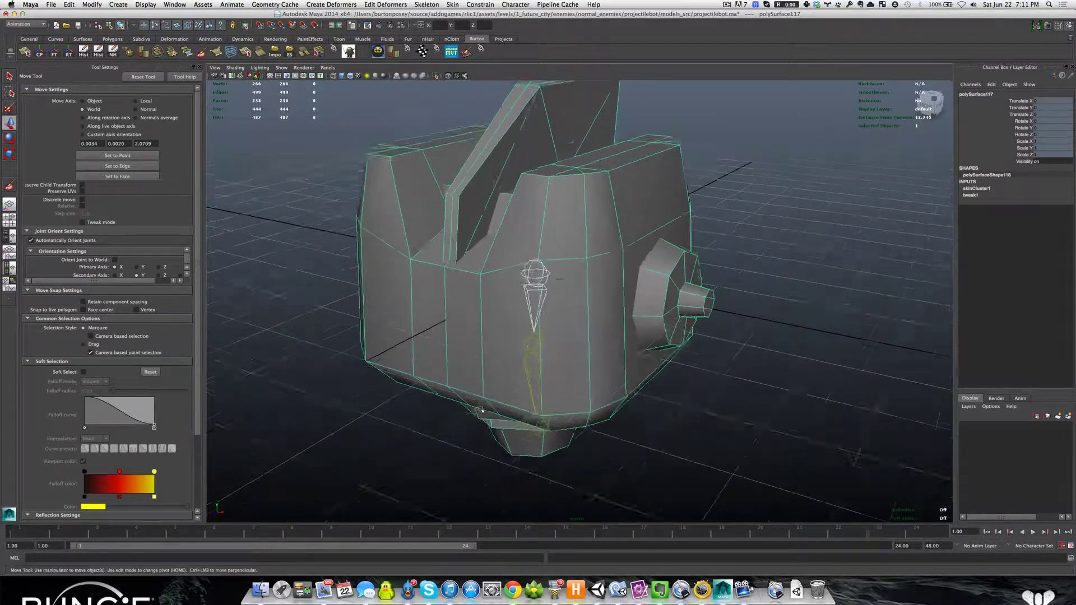
pyautogui.scroll(-3, 481, 411)
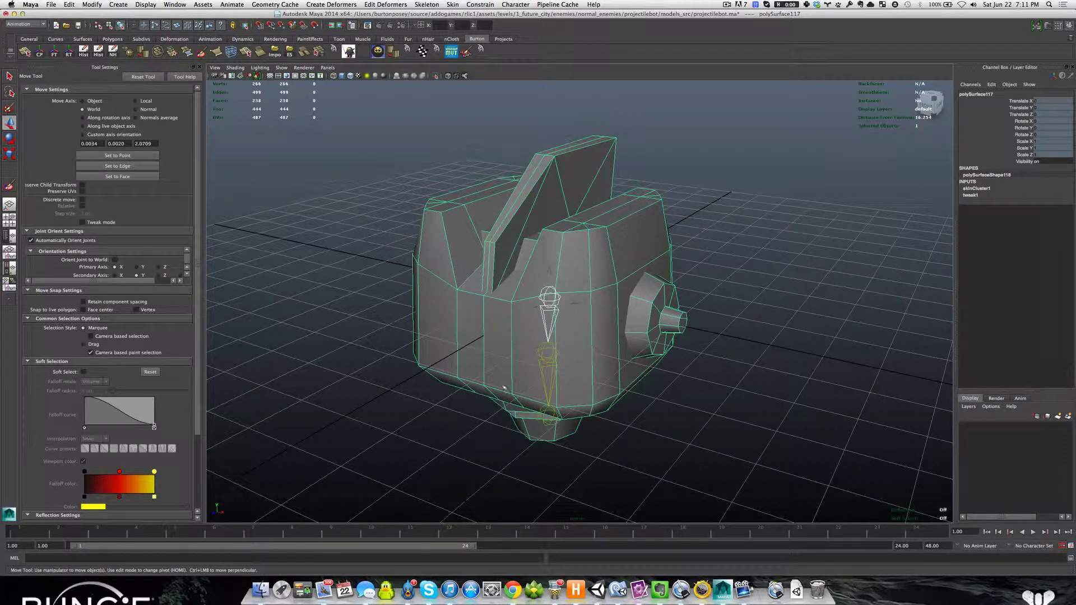
pyautogui.keyDown('alt'); pyautogui.moveTo(494, 383); pyautogui.dragTo(502, 386); pyautogui.keyUp('alt')
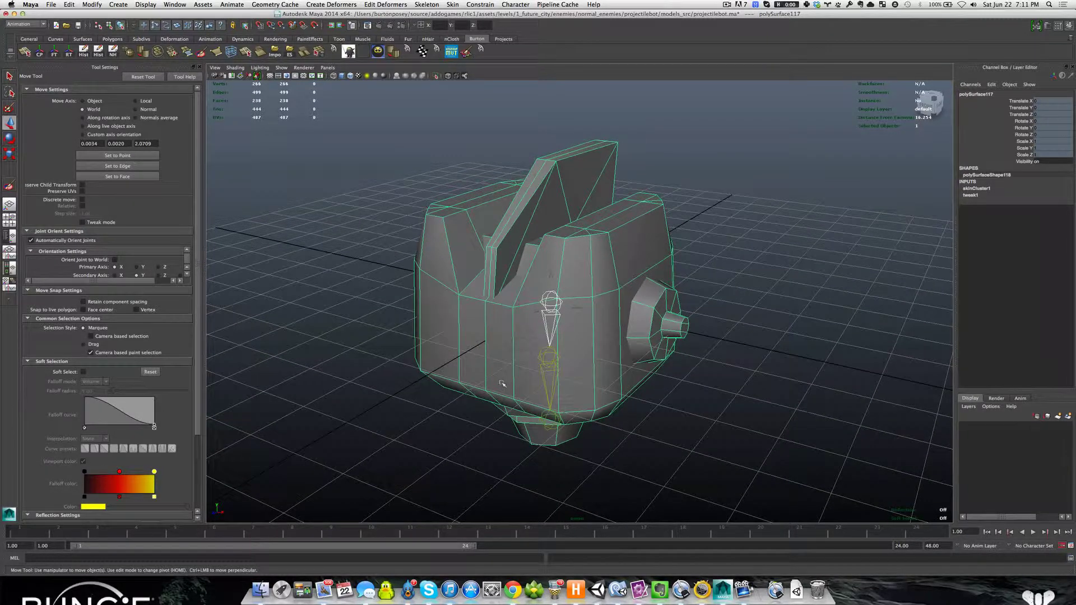
pyautogui.scroll(3, 501, 384)
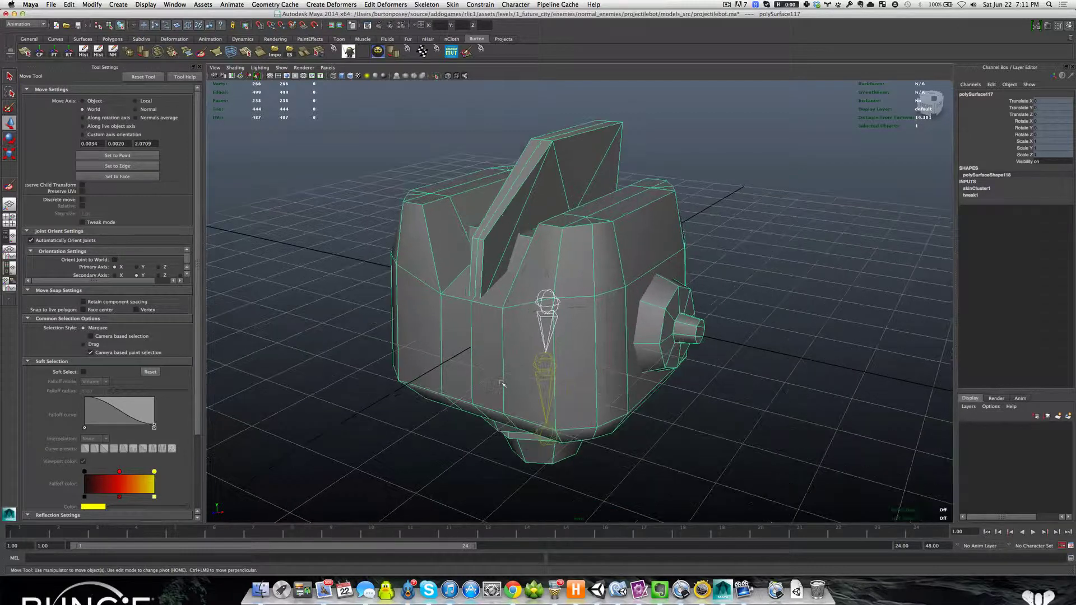
pyautogui.scroll(-3, 502, 384)
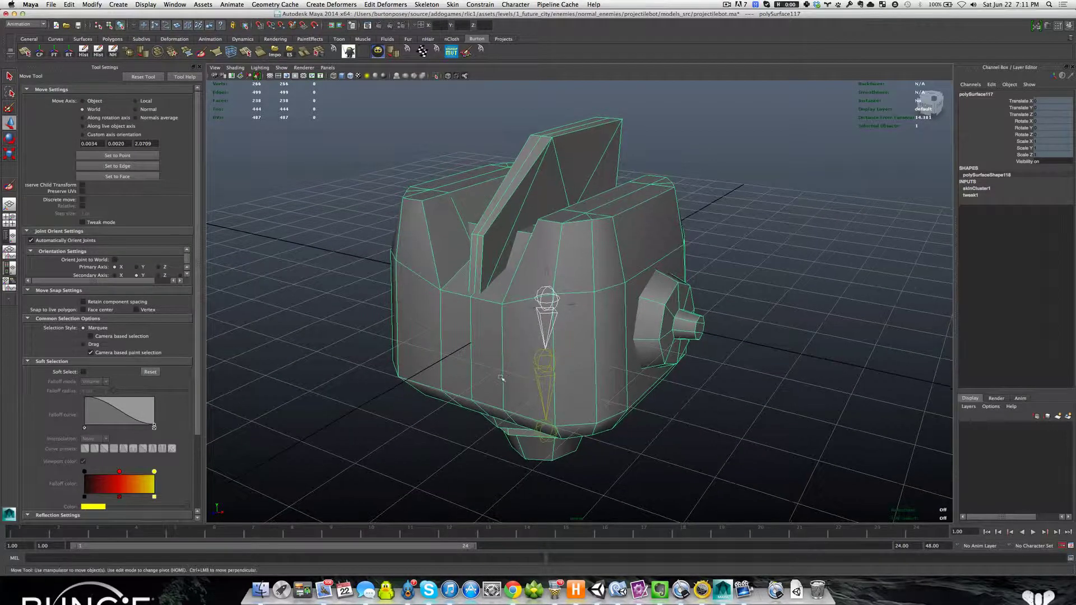
# Reselect the robot mesh, inspect it with its joints, and save the scene
pyautogui.moveTo(503, 380)
pyautogui.keyDown('alt'); pyautogui.mouseDown()
pyautogui.moveTo(569, 375)
pyautogui.moveTo(507, 382)
pyautogui.mouseUp(); pyautogui.keyUp('alt')
pyautogui.scroll(4, 526, 385)
pyautogui.scroll(-3, 507, 382)
pyautogui.click(426, 379)
pyautogui.click(486, 344)
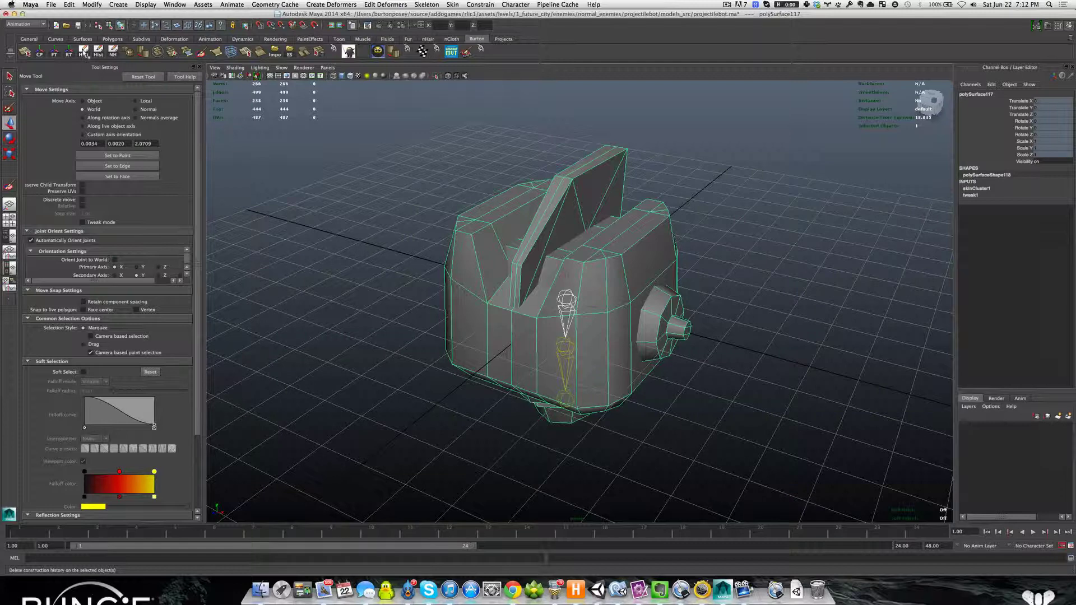
pyautogui.keyDown('alt'); pyautogui.moveTo(521, 368); pyautogui.dragTo(489, 351); pyautogui.keyUp('alt')
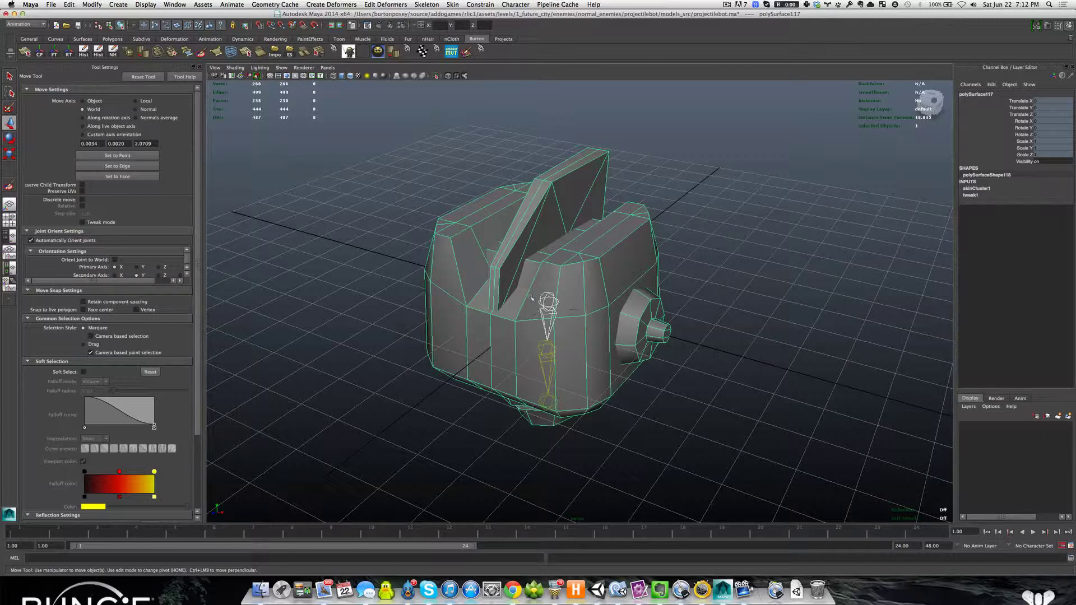
pyautogui.keyDown('alt'); pyautogui.moveTo(502, 317); pyautogui.dragTo(487, 319); pyautogui.keyUp('alt')
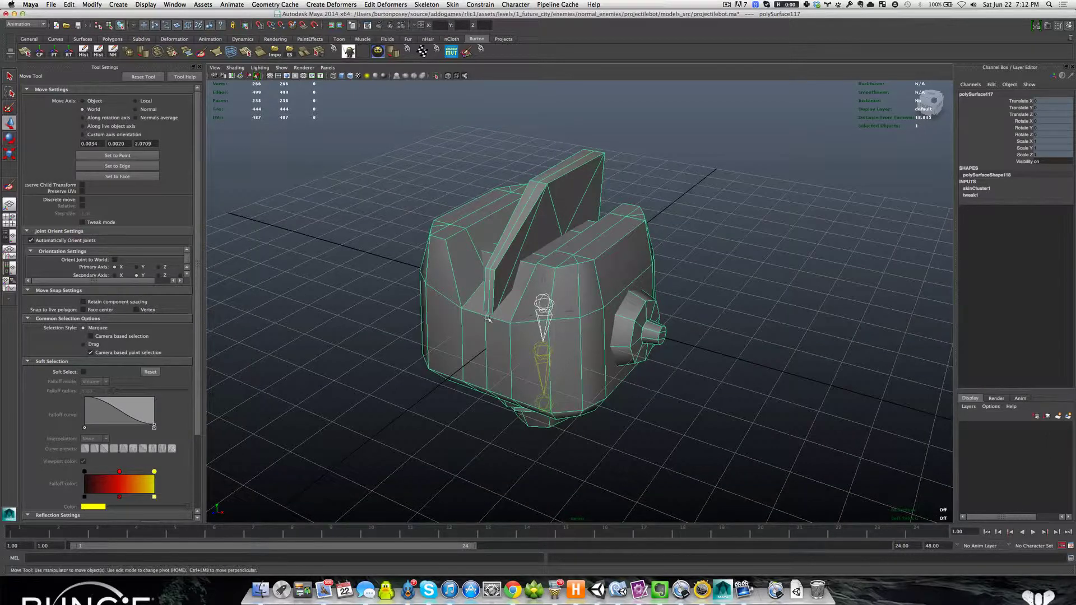
pyautogui.press('super+s')
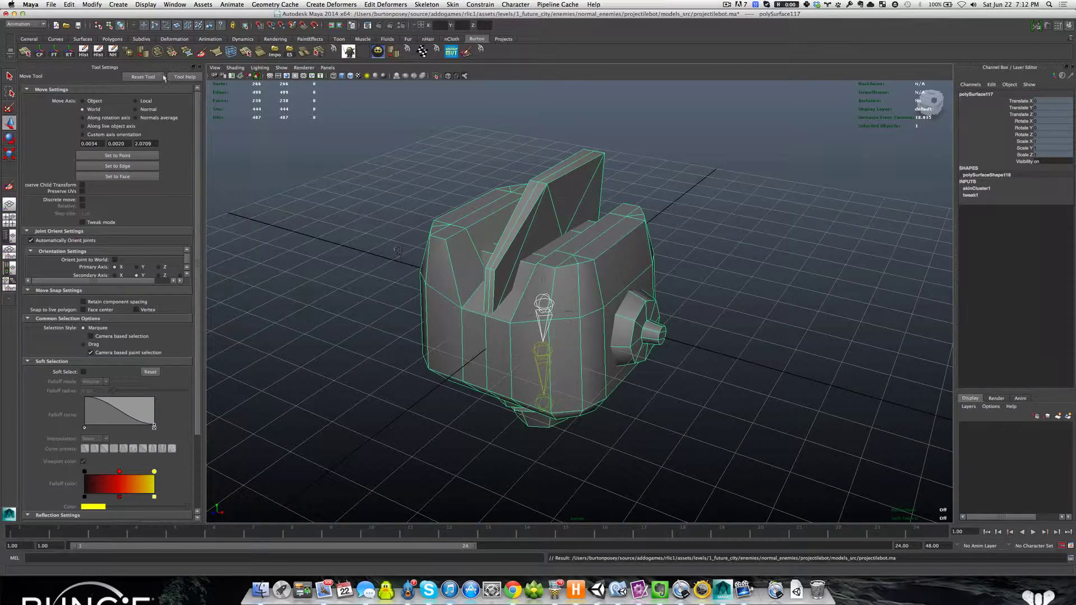
# Try deleting the robot mesh's construction history and moving the mesh along Z away from the joints, and undo both changes
pyautogui.click(84, 51)
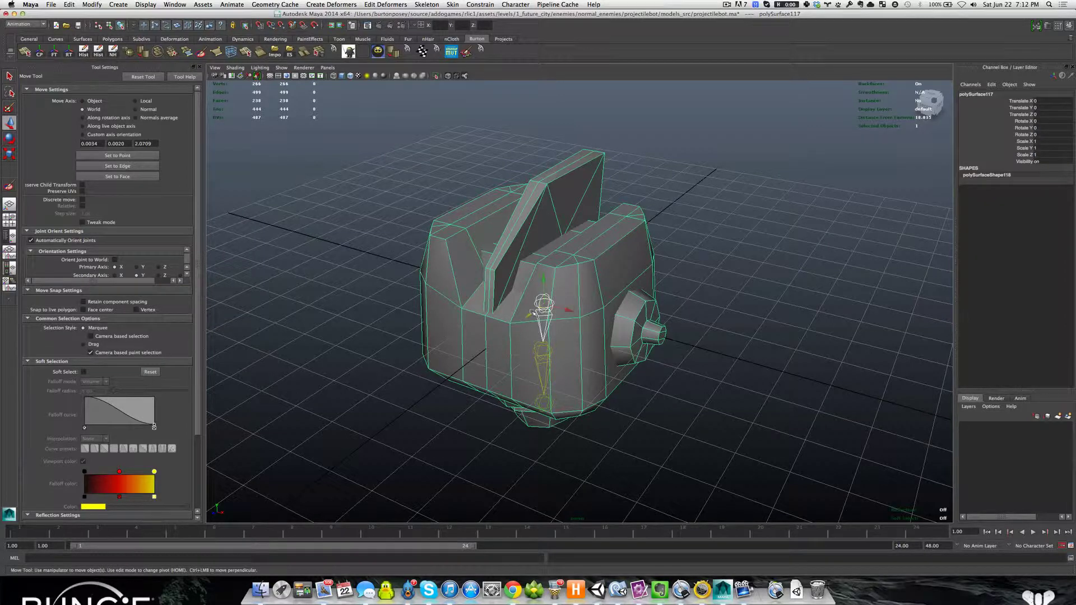
pyautogui.moveTo(531, 312); pyautogui.dragTo(380, 407)
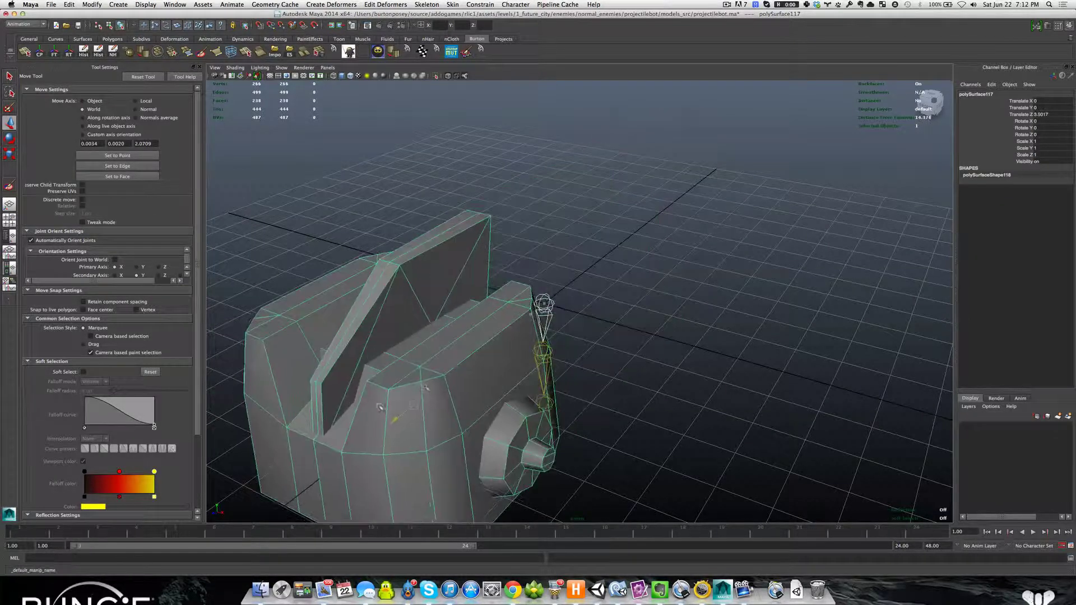
pyautogui.press('super+z')
pyautogui.press('super+z')
pyautogui.press('super+z')
pyautogui.press('super+z')
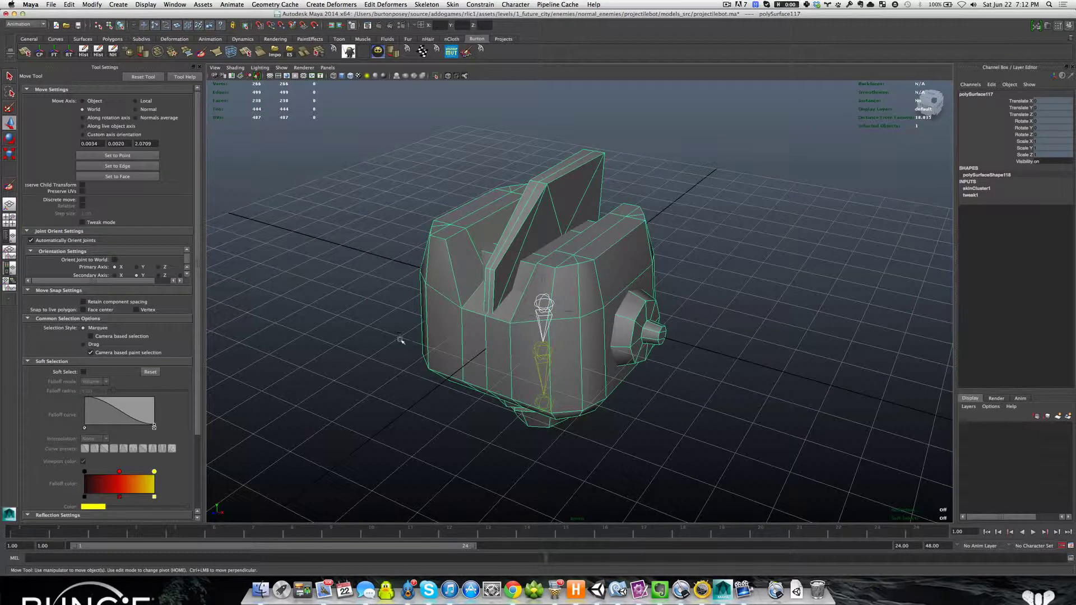
pyautogui.scroll(4, 437, 339)
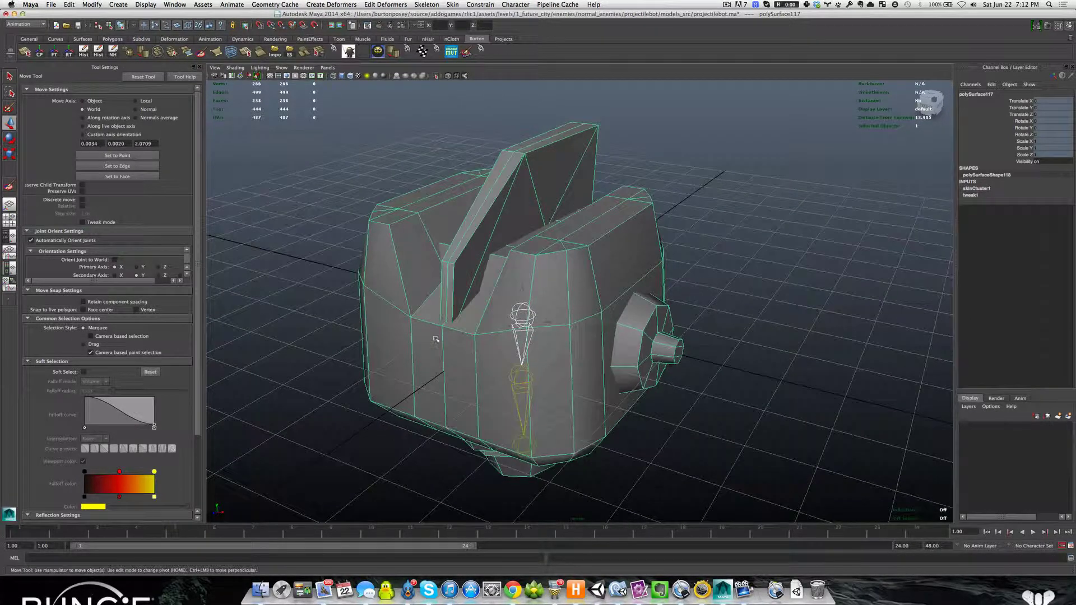